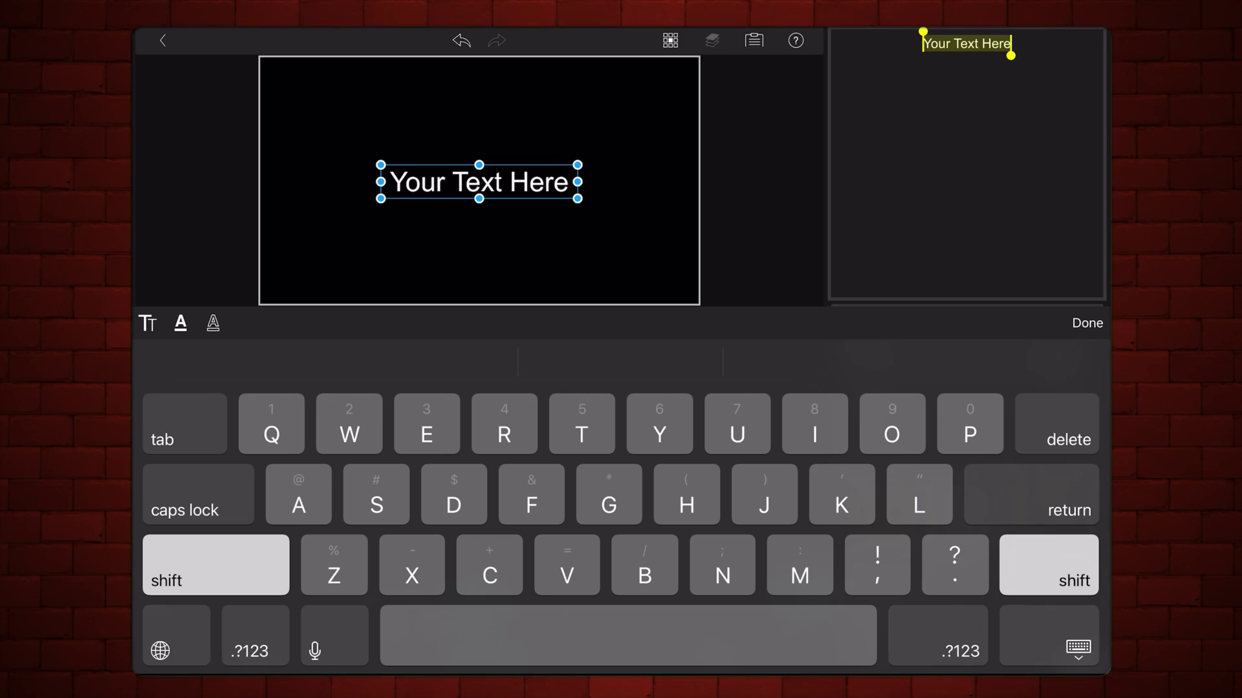
Select the word TEXT, set it to the AMERICANPURPOSE font and enlarge it.
left_click_drag(923, 37, 978, 46)
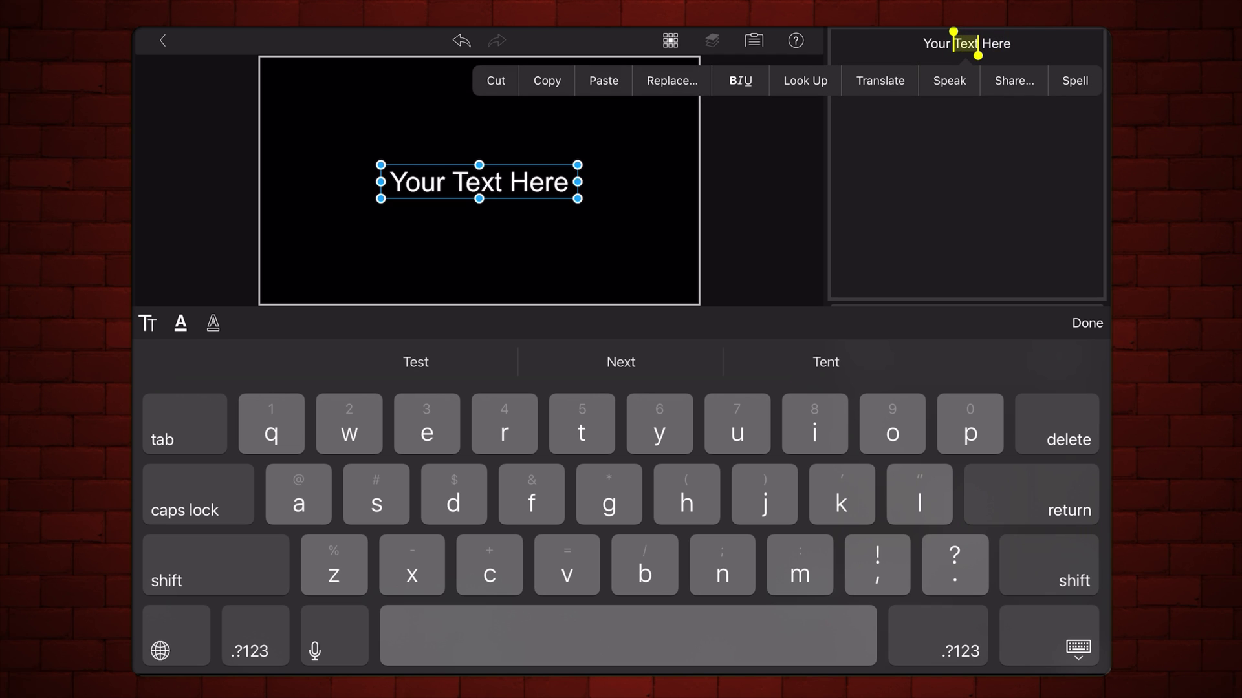
left_click(148, 323)
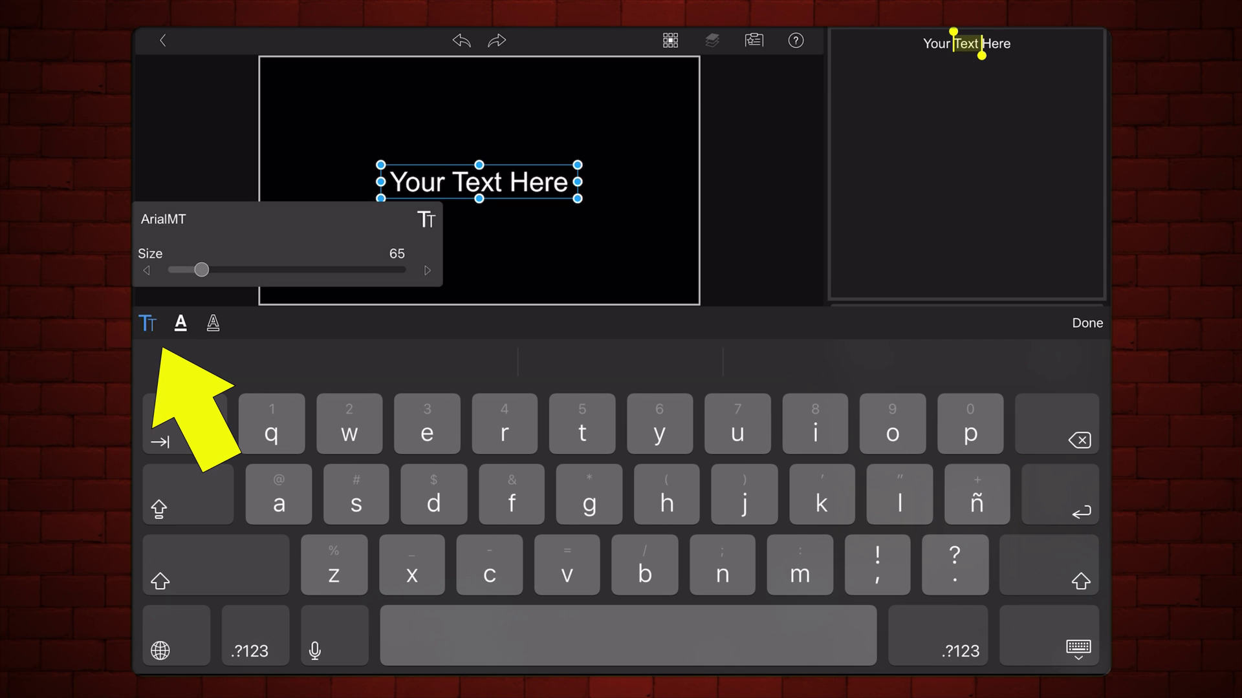
left_click(428, 219)
left_click(221, 240)
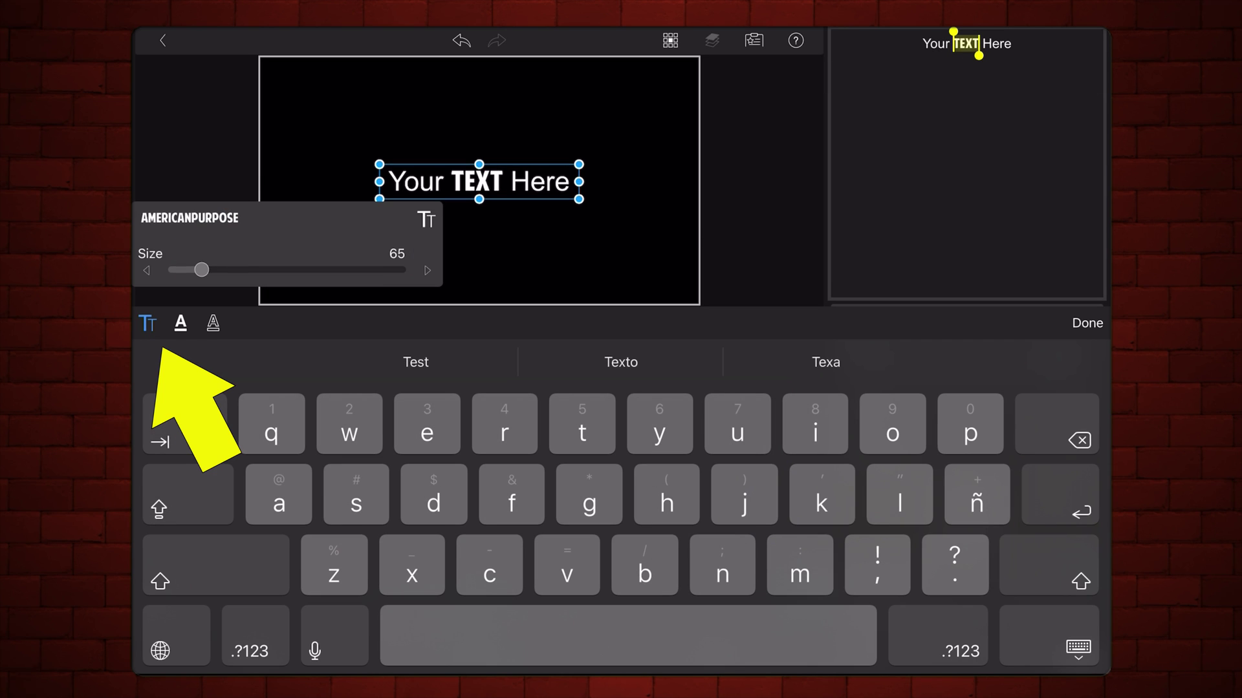
left_click_drag(201, 269, 223, 269)
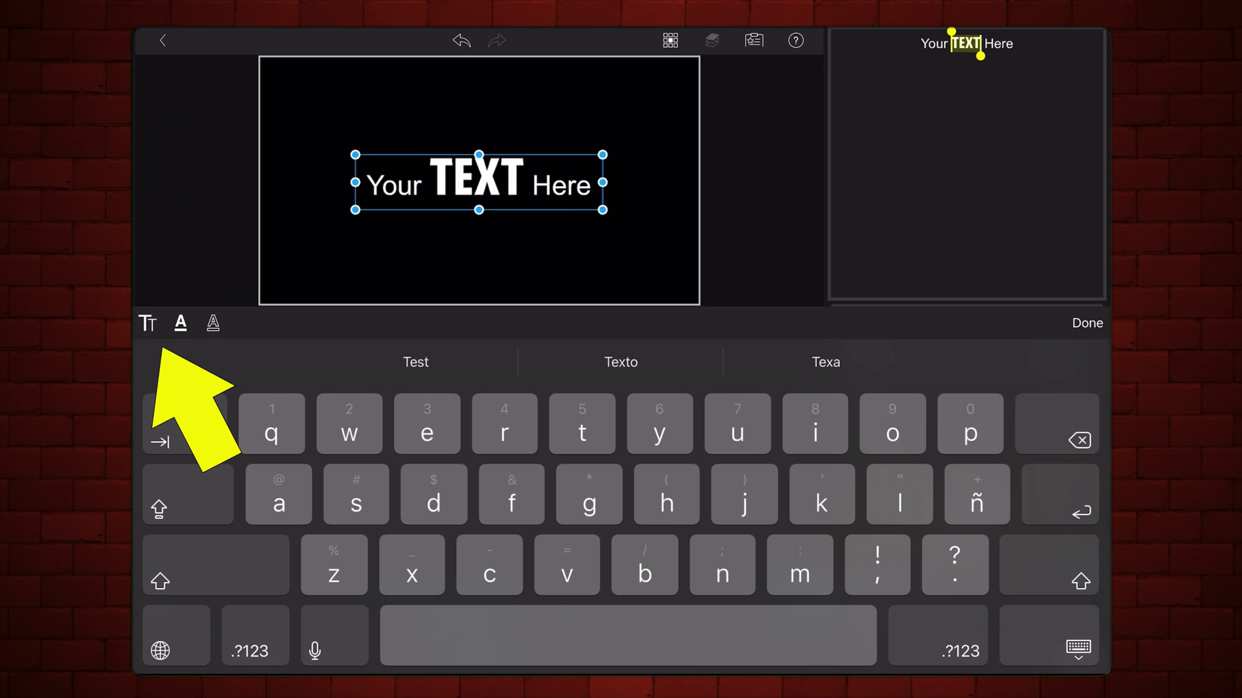
Make the word TEXT magenta.
left_click(180, 323)
left_click(418, 217)
left_click(455, 270)
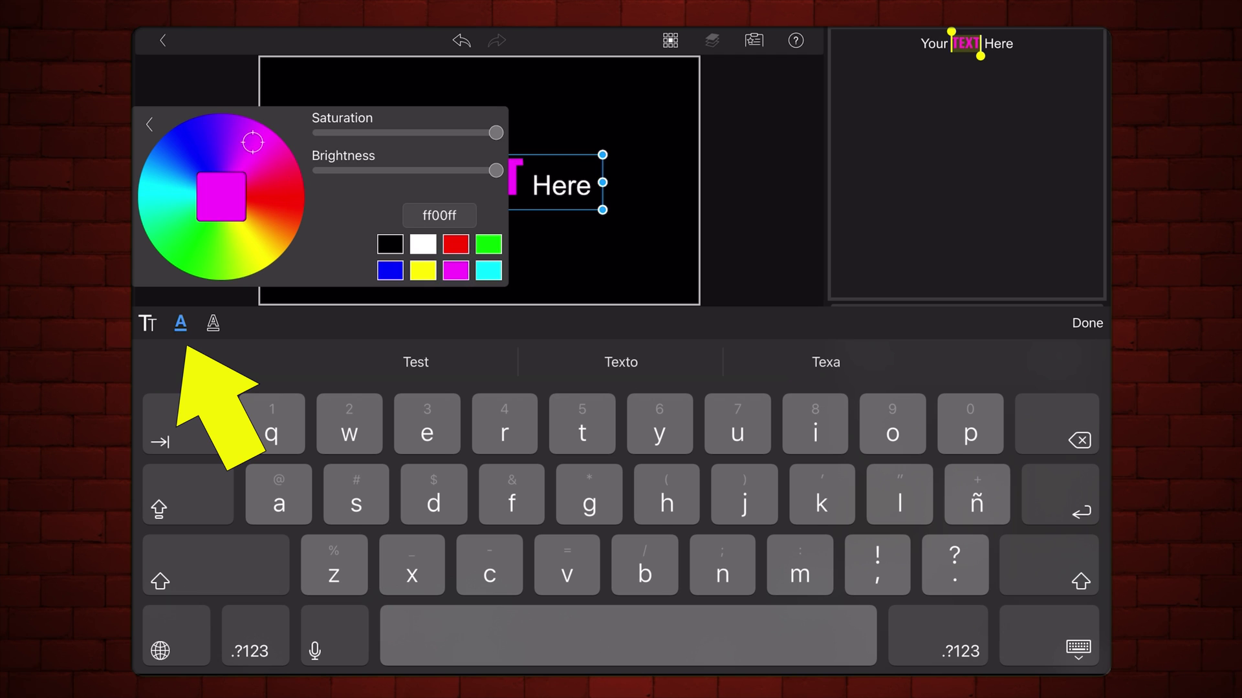
left_click(149, 124)
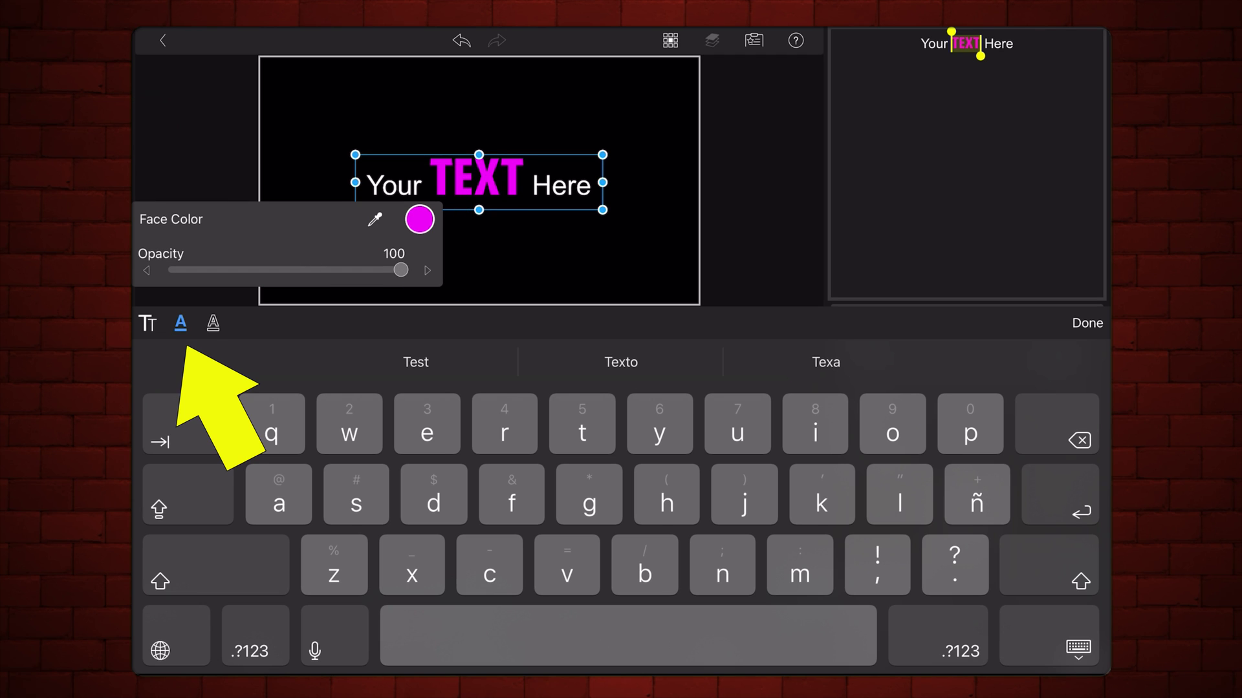
Give TEXT a thickened yellow outline.
left_click(213, 323)
left_click(419, 169)
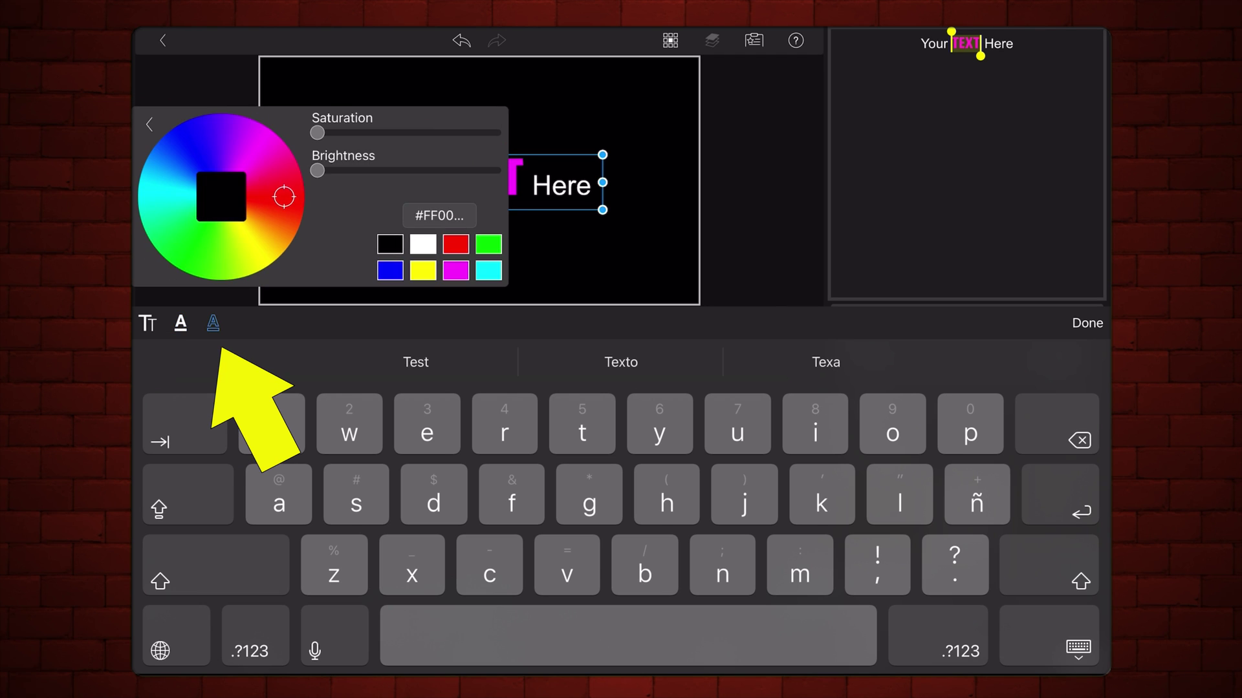
left_click(423, 271)
left_click(148, 124)
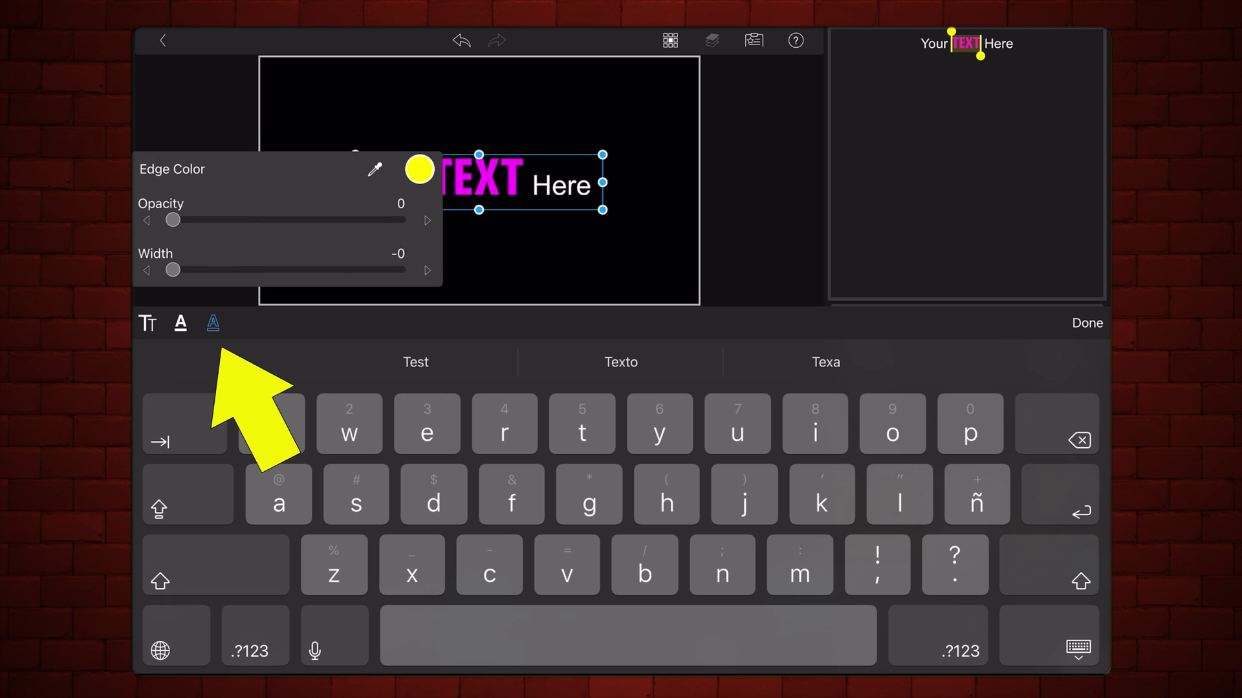
left_click_drag(172, 270, 205, 271)
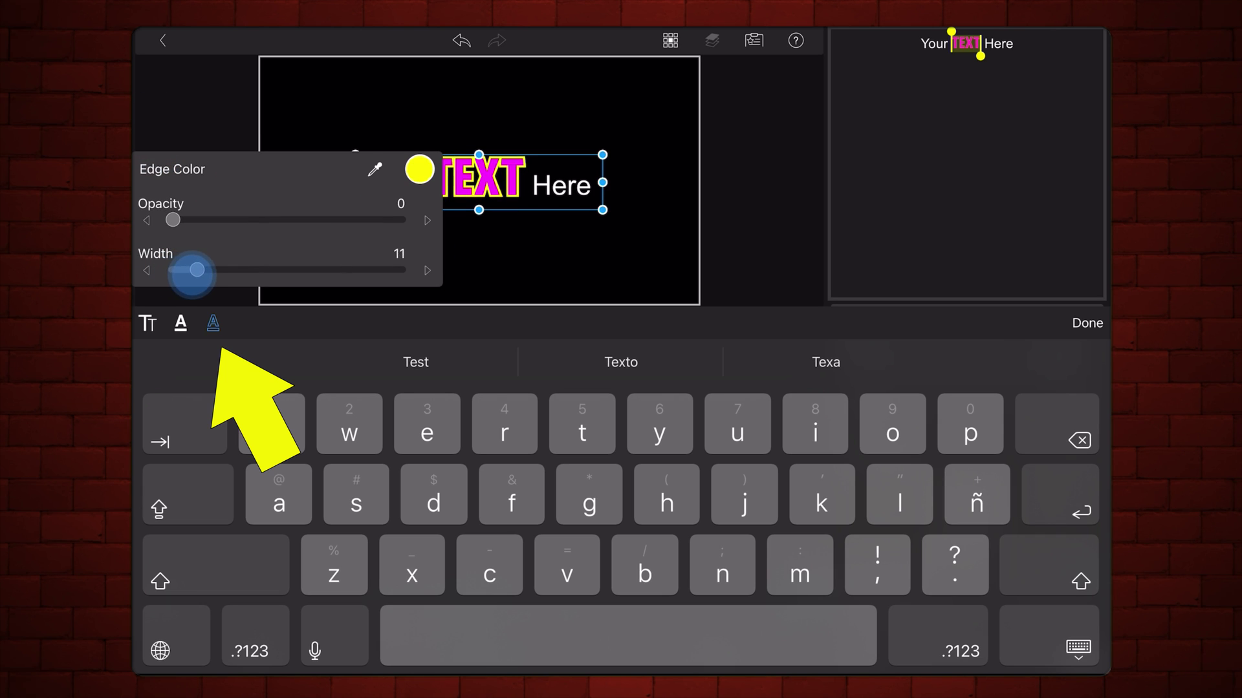
left_click(212, 323)
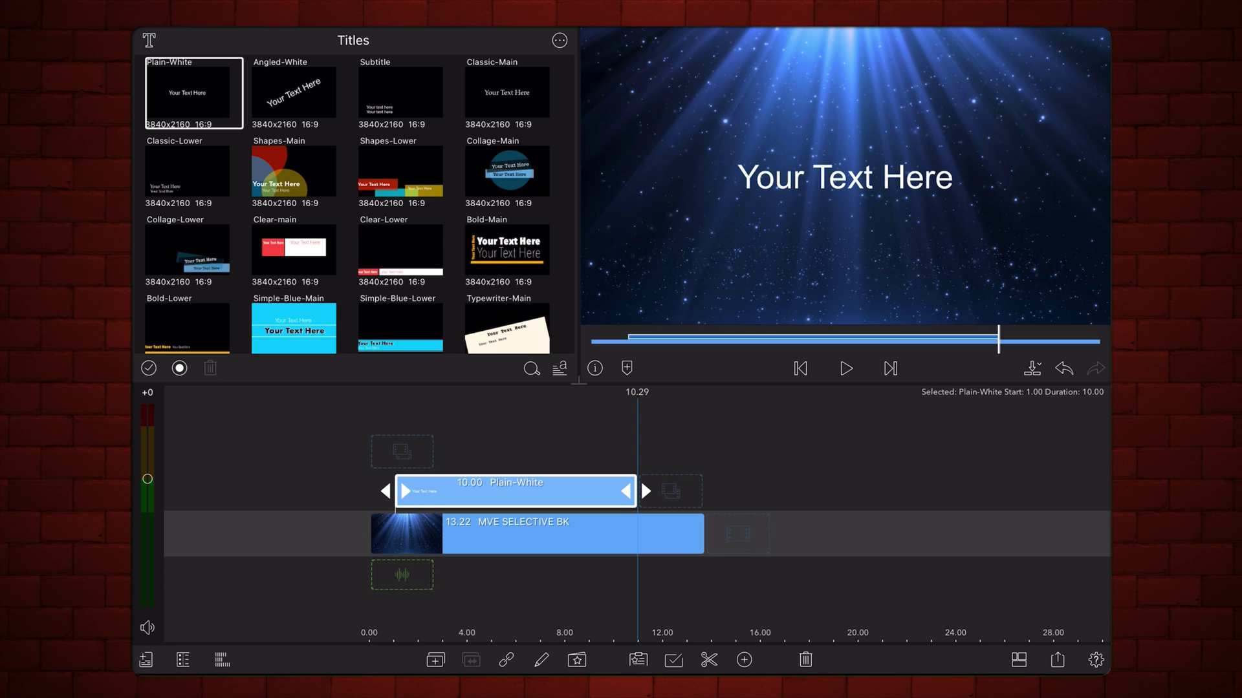
Play the Plain-White title over the starry background from the start, then stop.
left_click(800, 367)
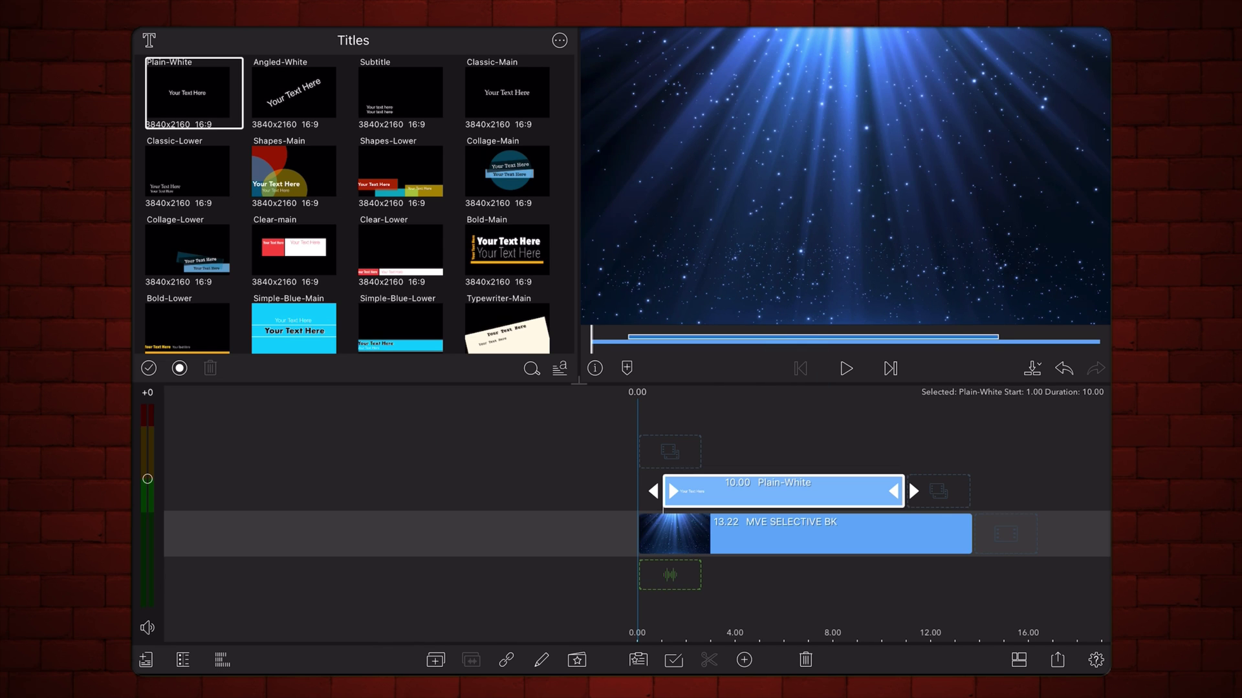
key("space")
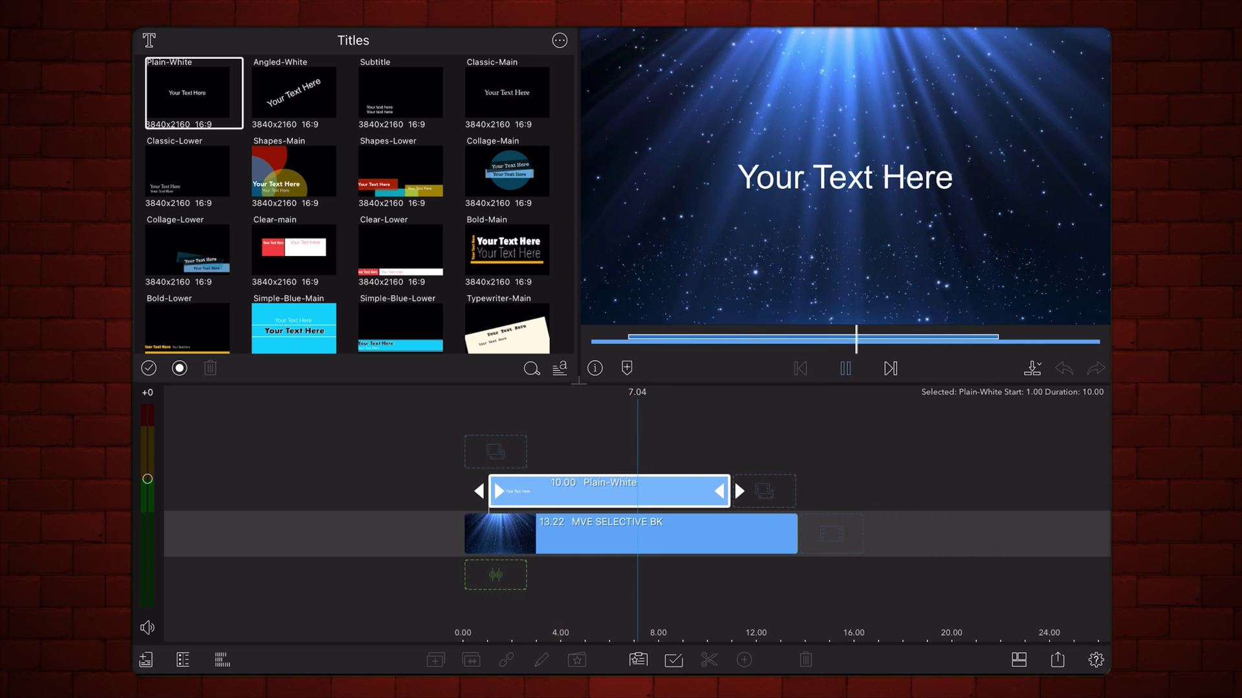
key("space")
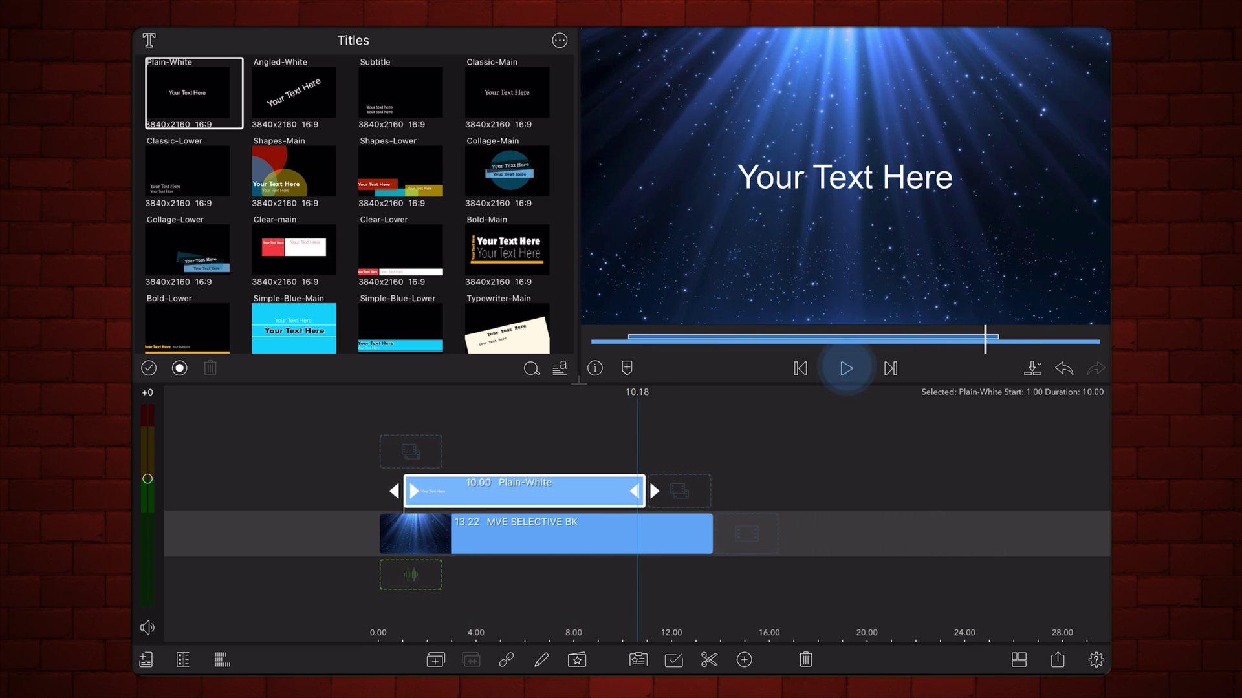
Open the title clip and set its font to AMERICANPURPOSE.
double_click(560, 489)
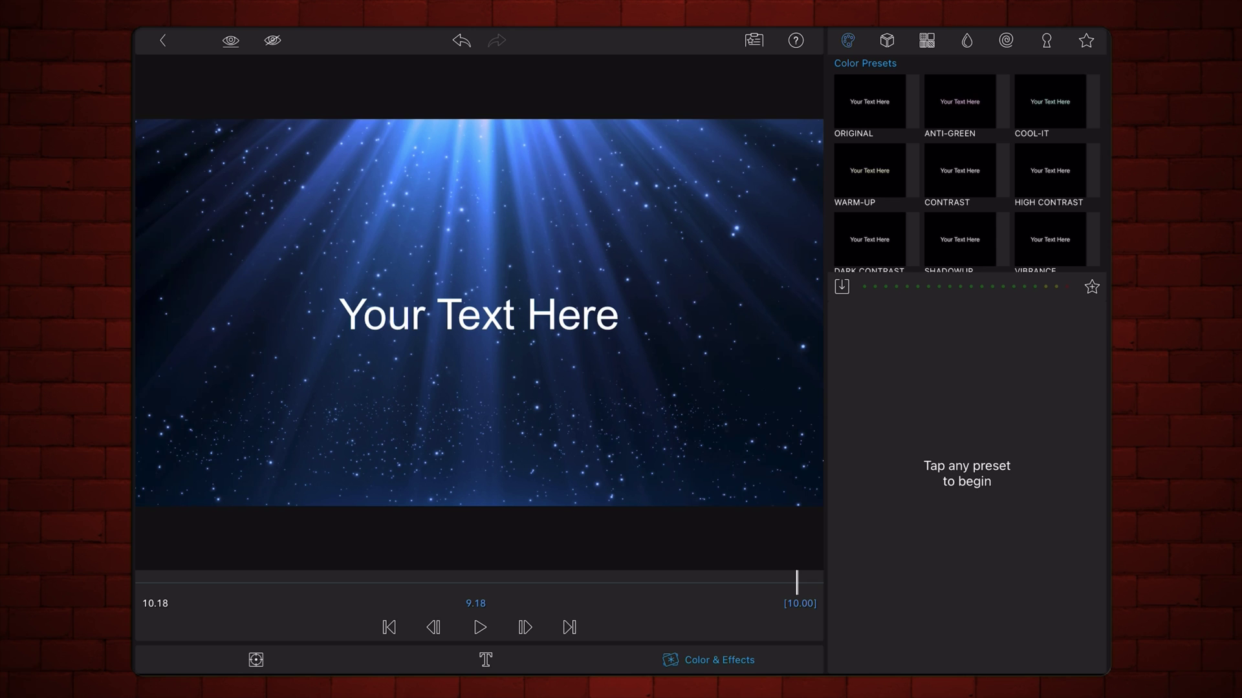
left_click(485, 660)
left_click(912, 320)
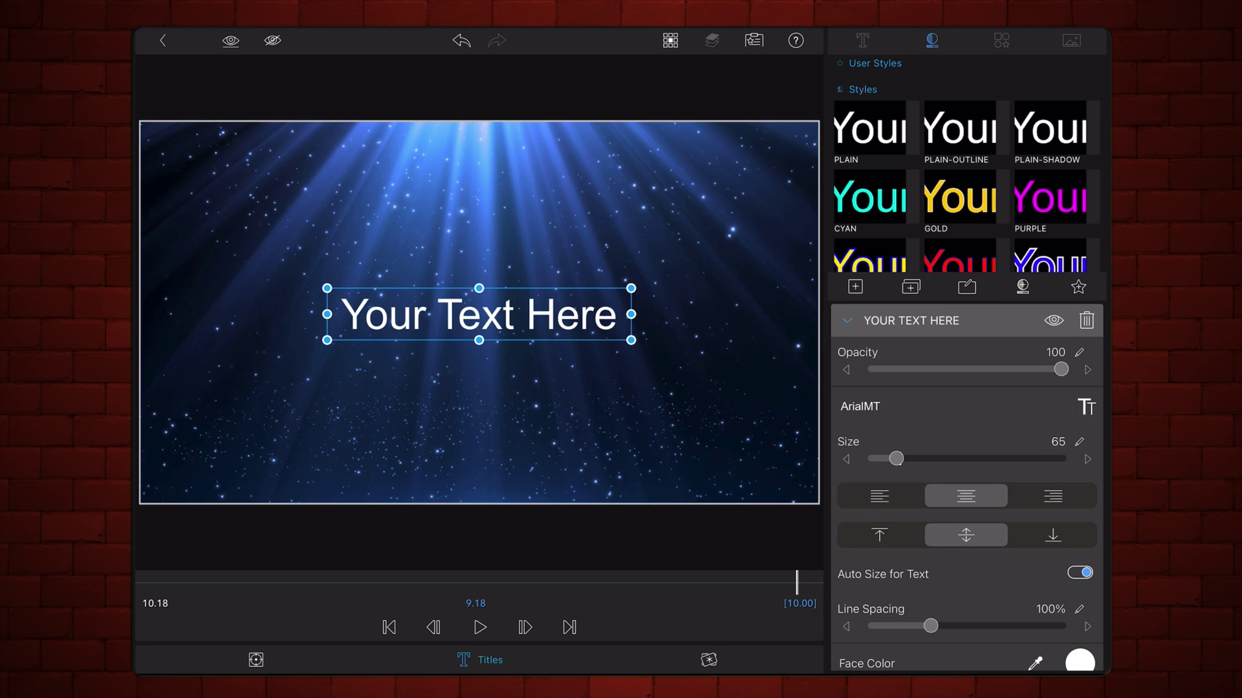
left_click(1085, 407)
left_click(932, 352)
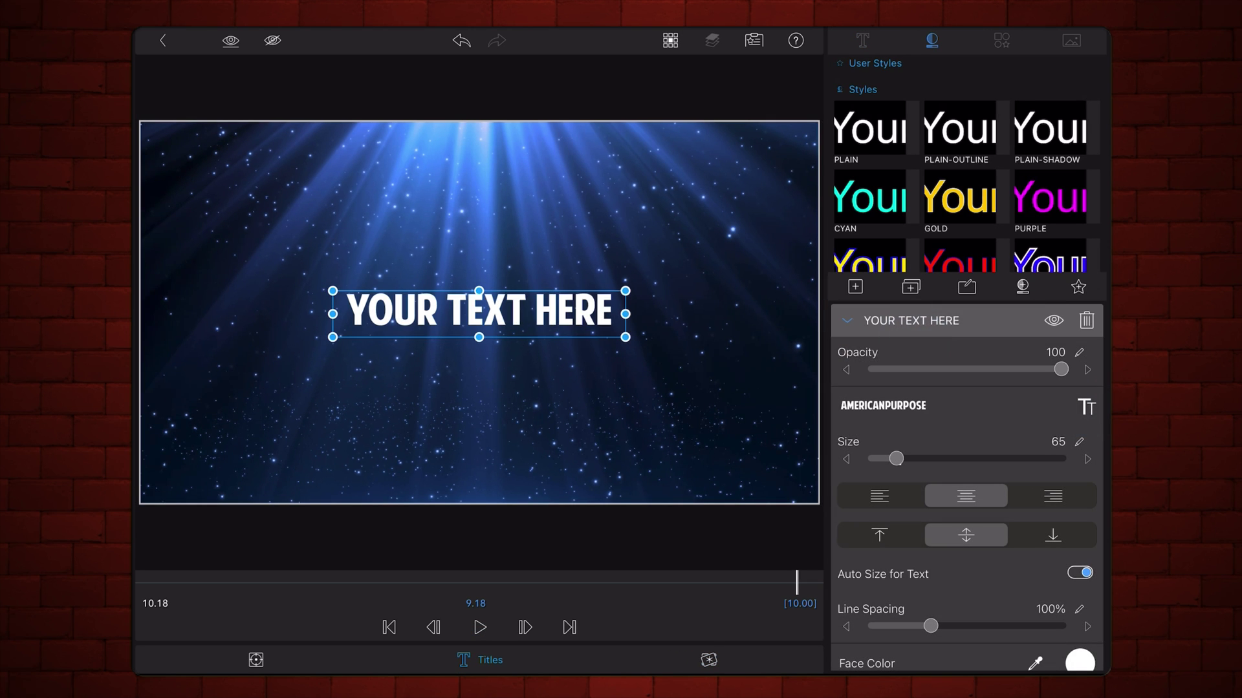
Change the title text to SELECTIVE REVEAL and set its size to 153.
double_click(541, 311)
type("SE")
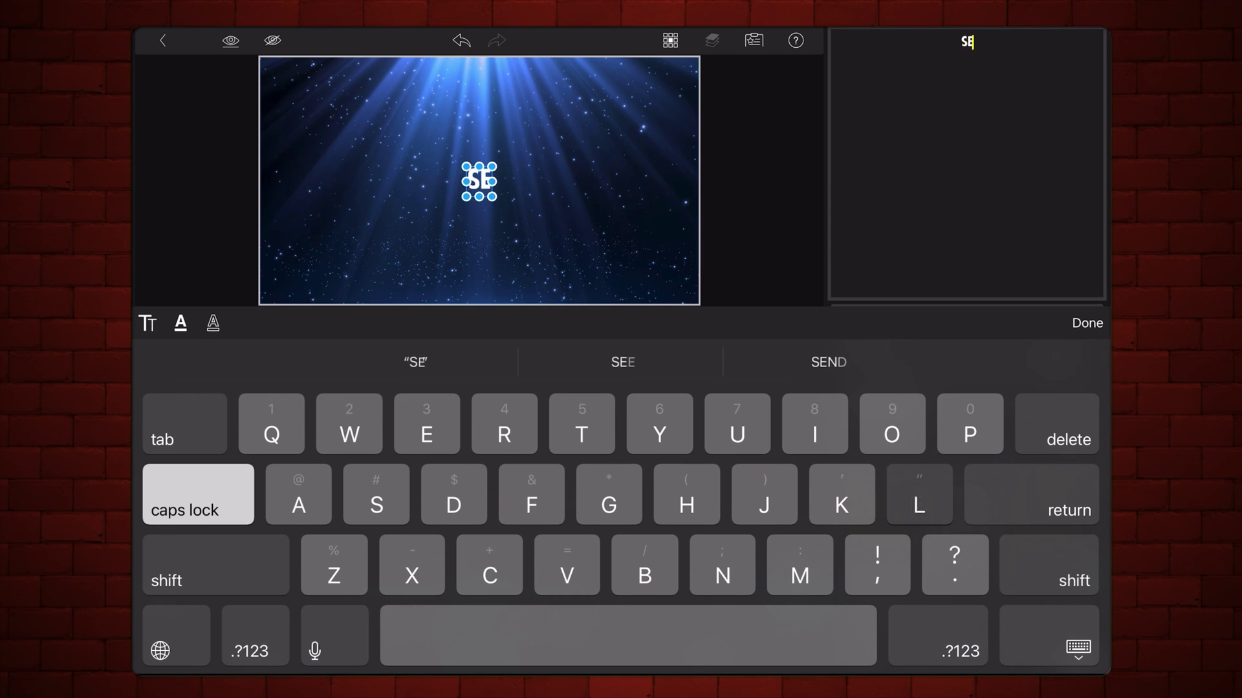
type("LECTIVE ")
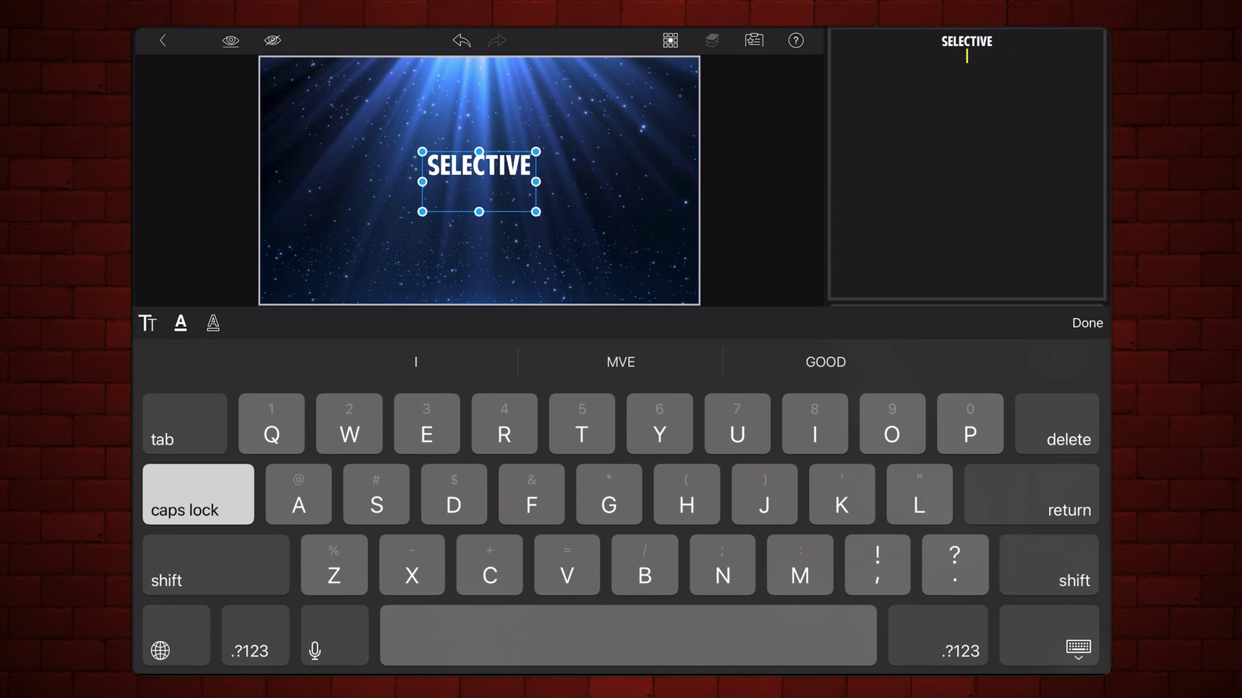
type("REVE")
left_click(620, 361)
left_click(1087, 323)
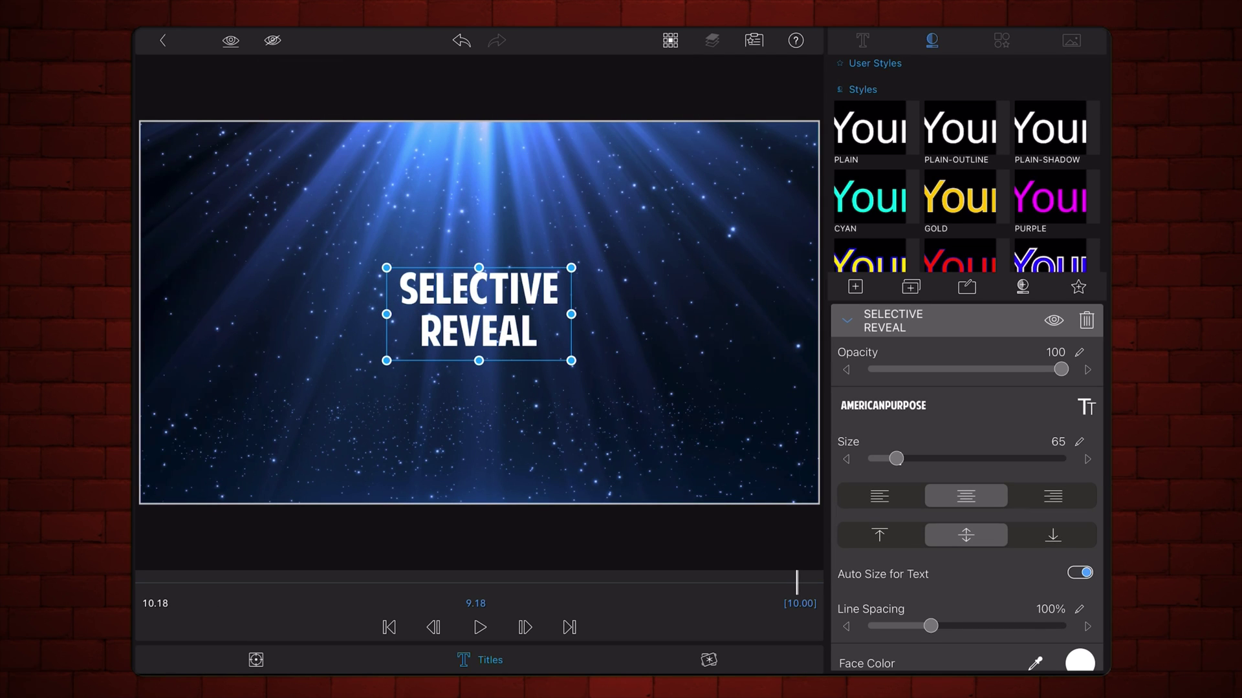
left_click(1057, 441)
type("153")
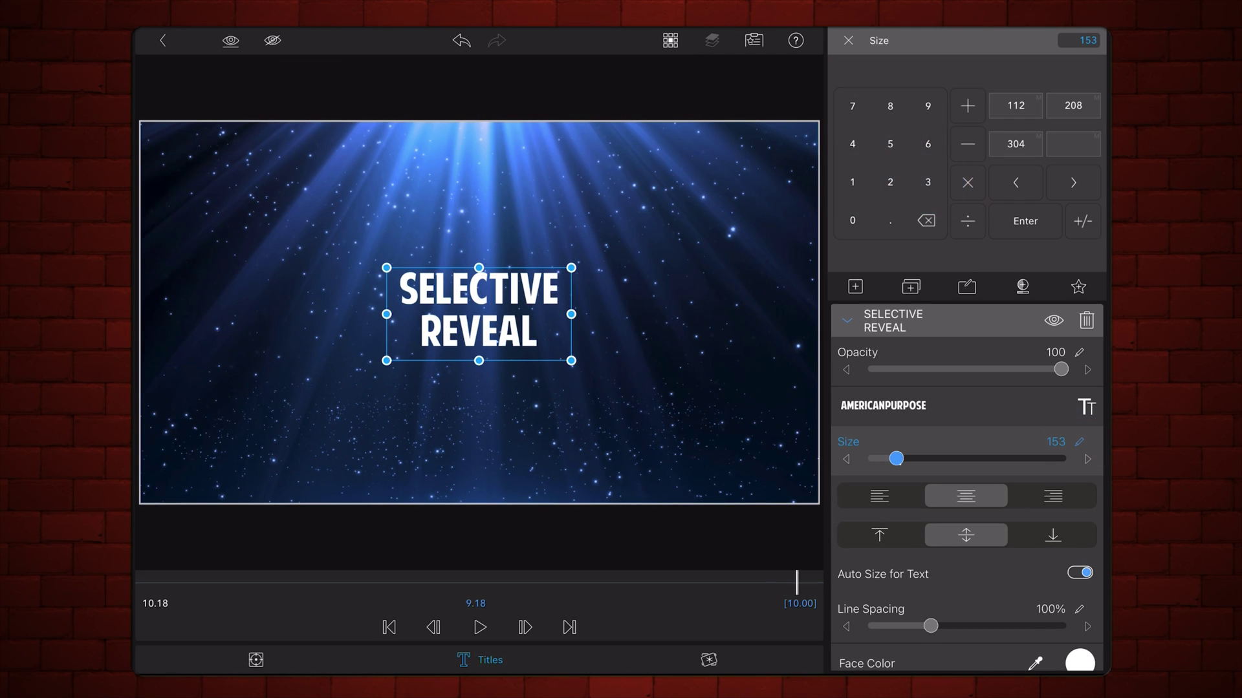
left_click(1025, 221)
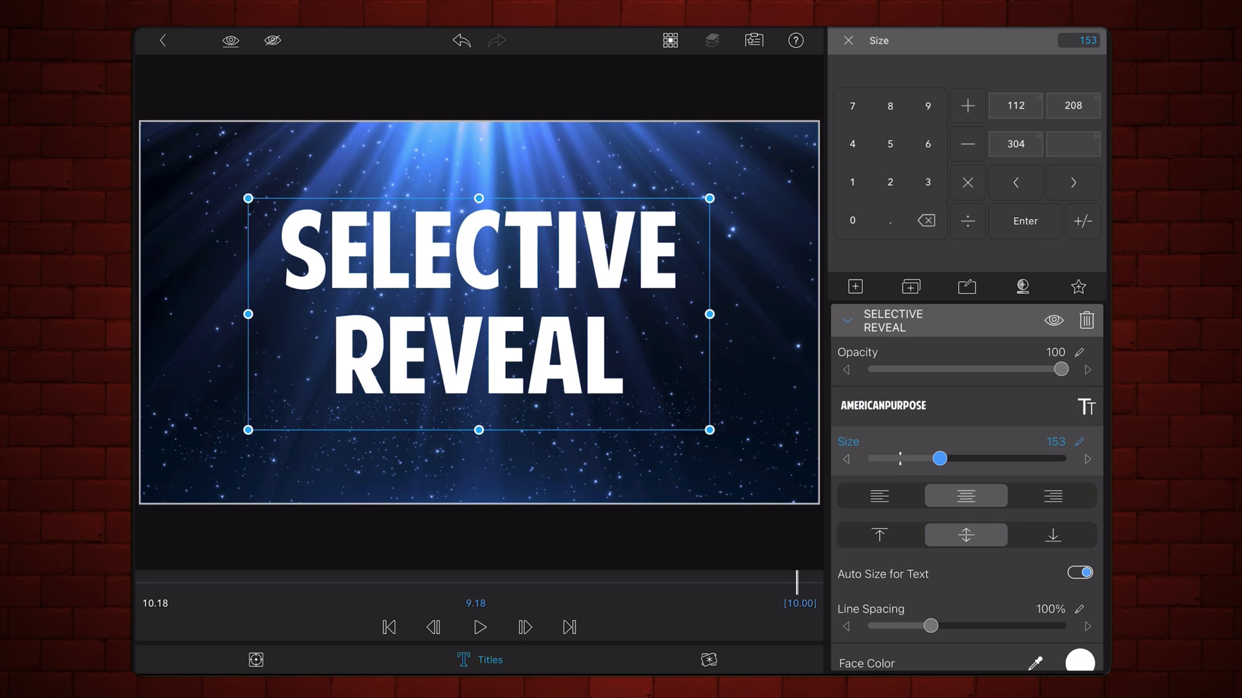
left_click(847, 40)
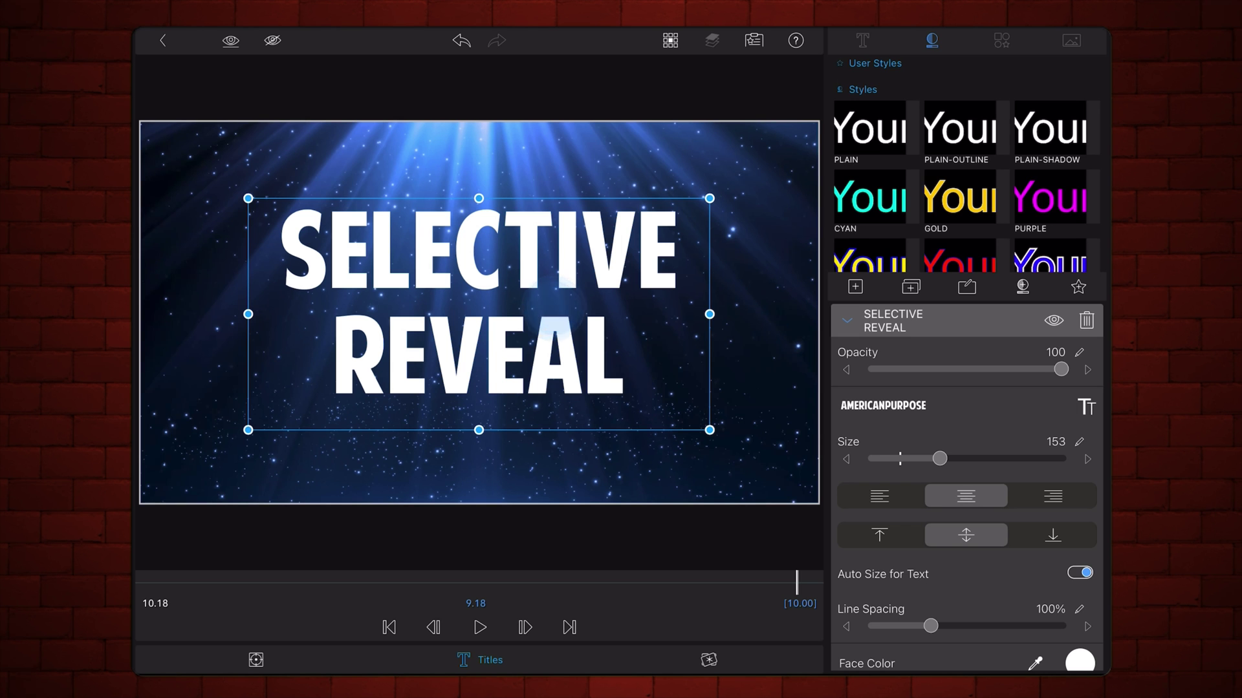
Select the R of REVEAL and darken its face colour to grey #606060.
left_click(548, 308)
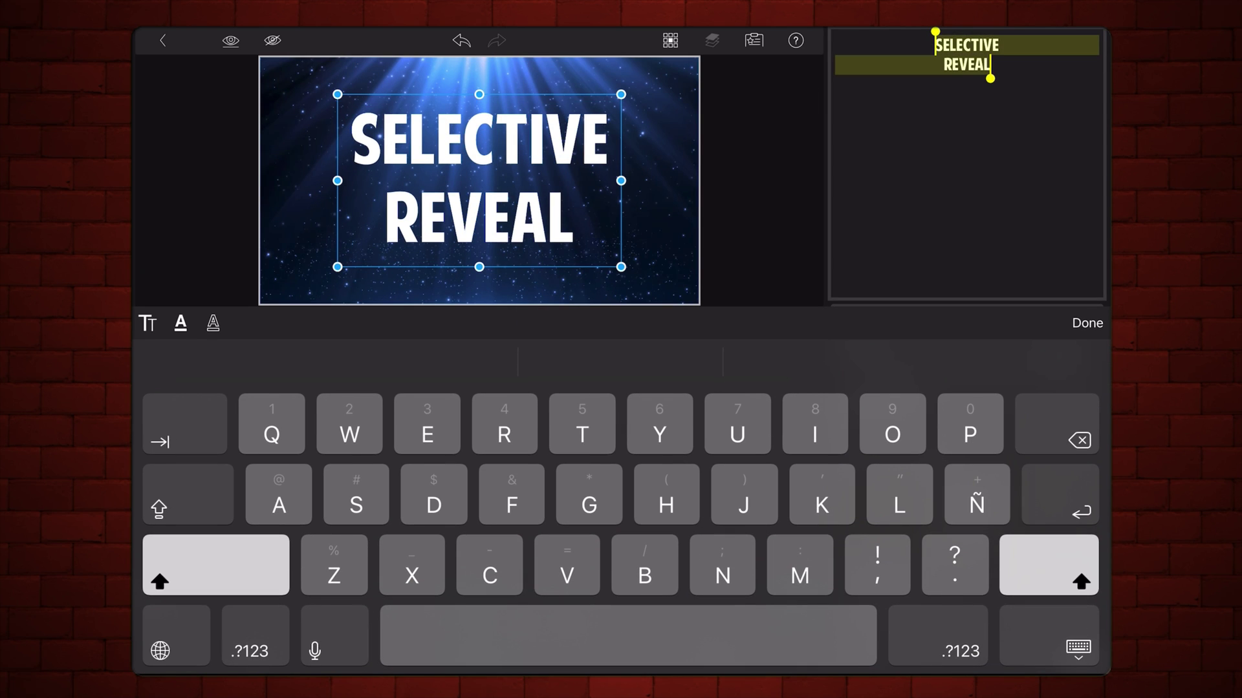
left_click(928, 62)
left_click(967, 64)
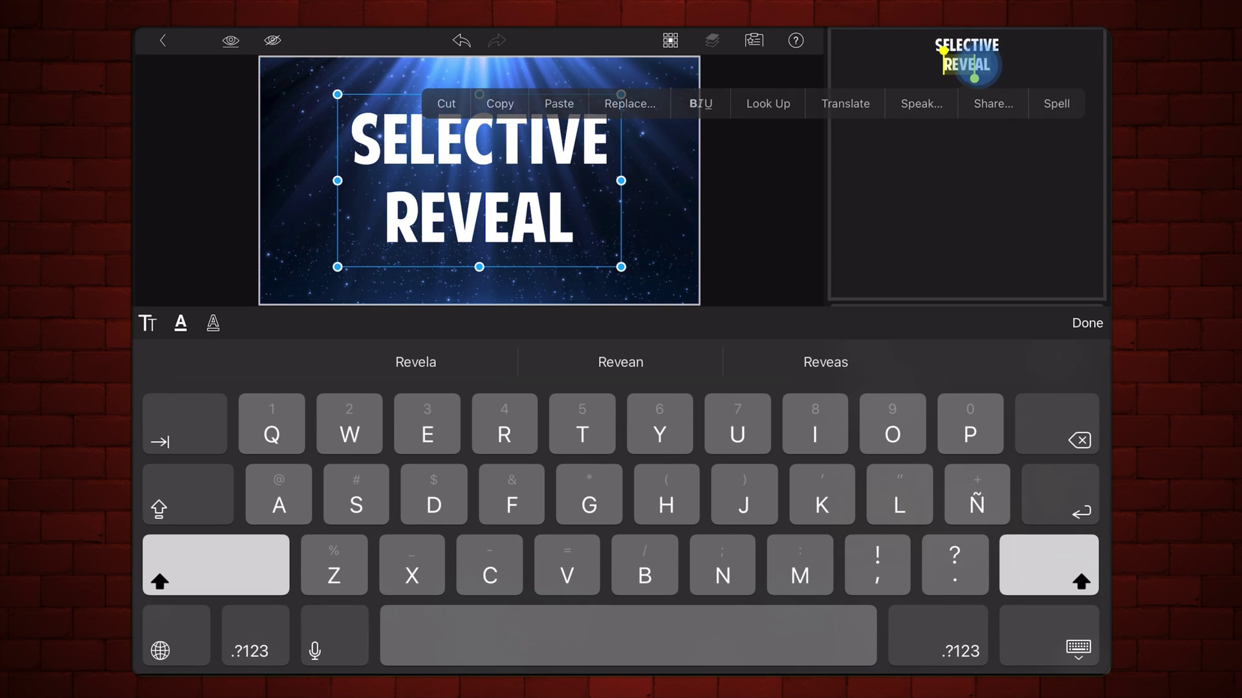
left_click(951, 64)
left_click(950, 61)
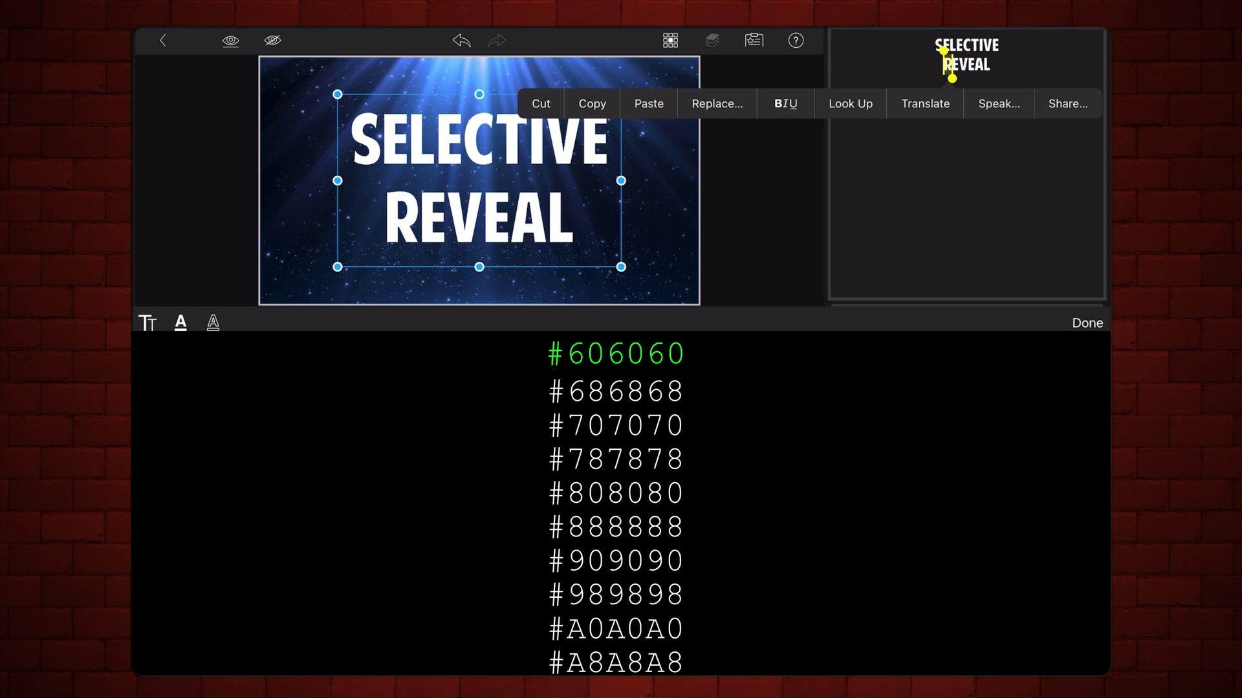
left_click(180, 323)
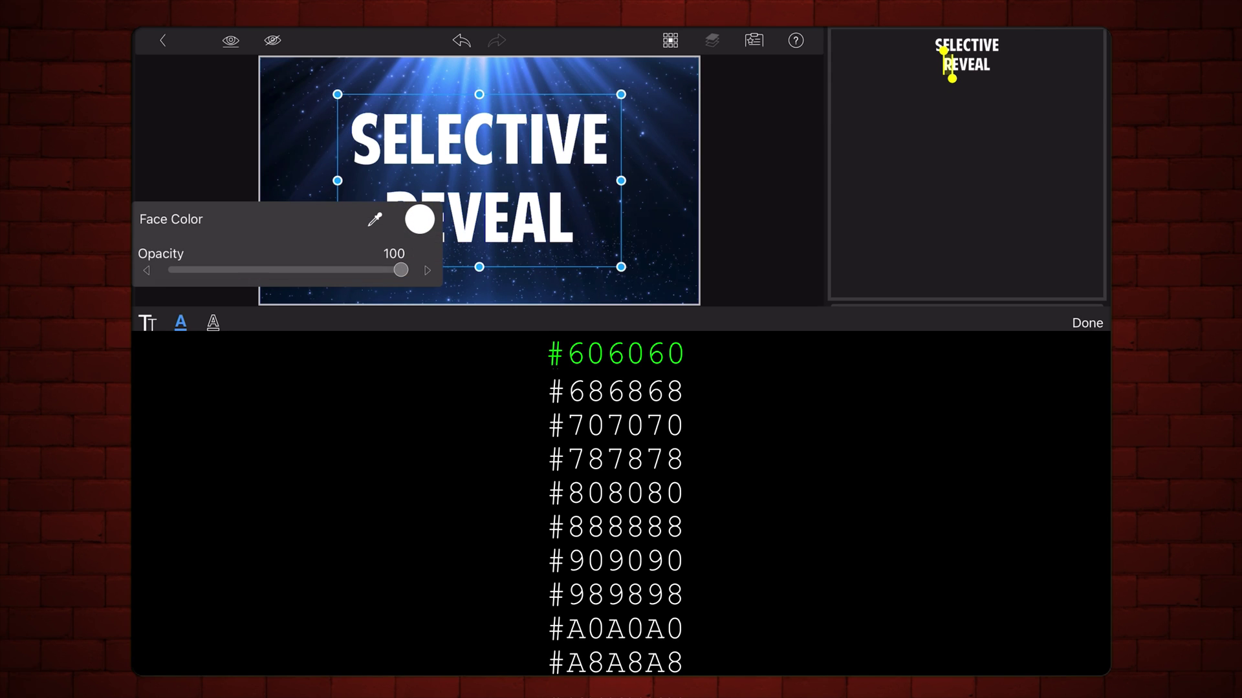
left_click(420, 220)
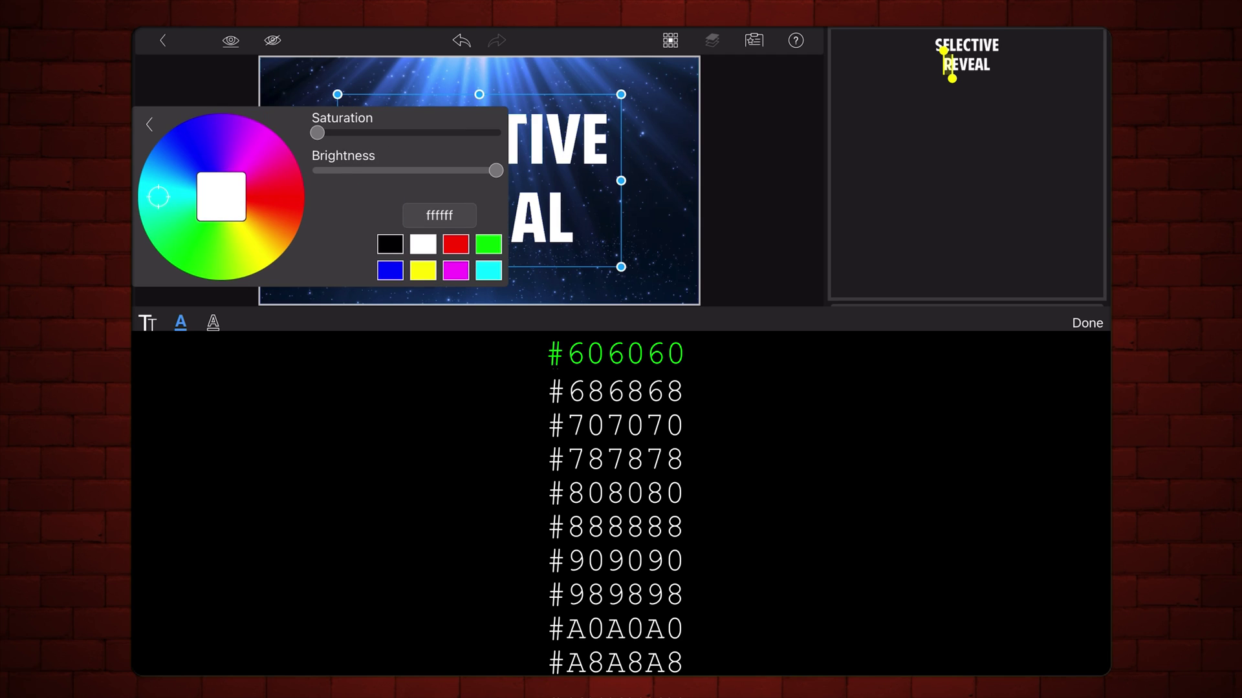
left_click_drag(495, 170, 385, 170)
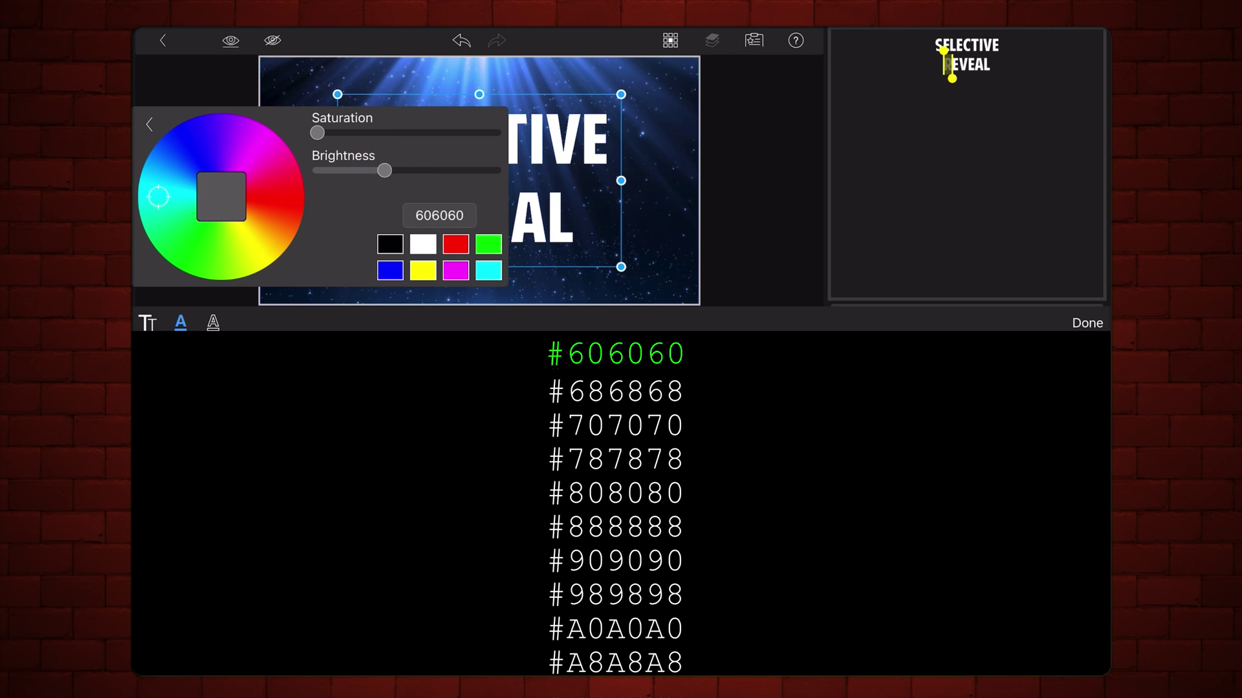
left_click(148, 124)
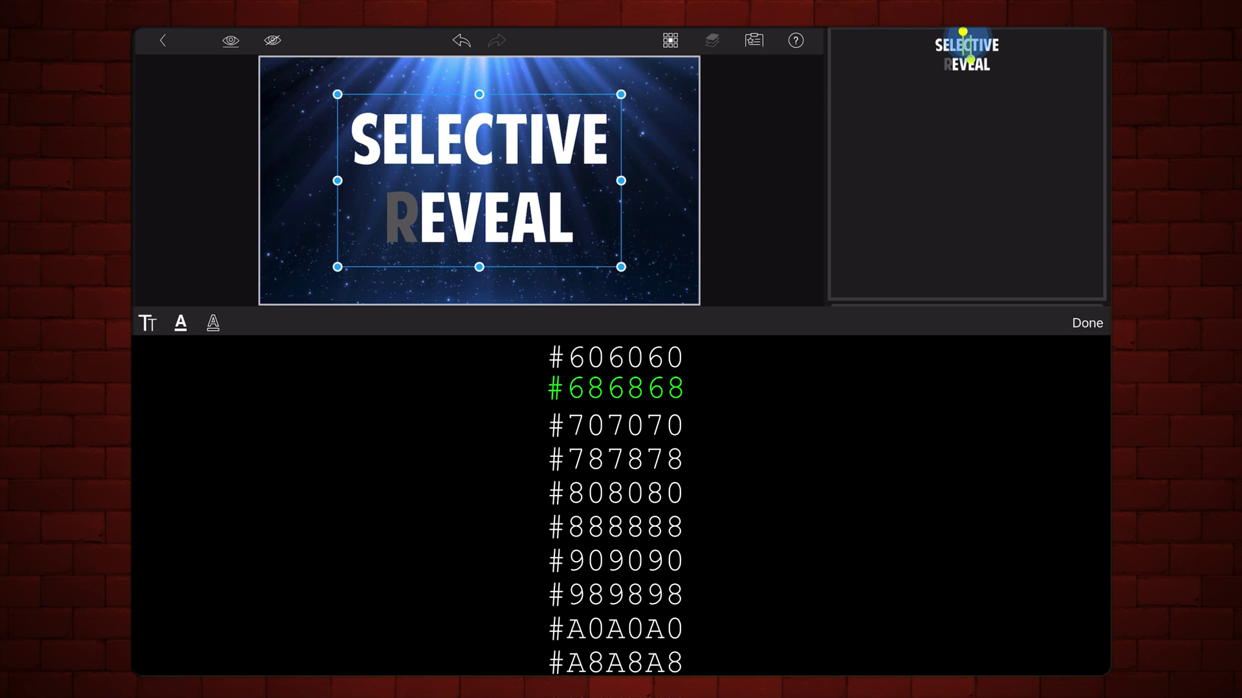
Darken the C of SELECTIVE to a mid grey using the colour wheel's brightness.
left_click(181, 322)
left_click(419, 215)
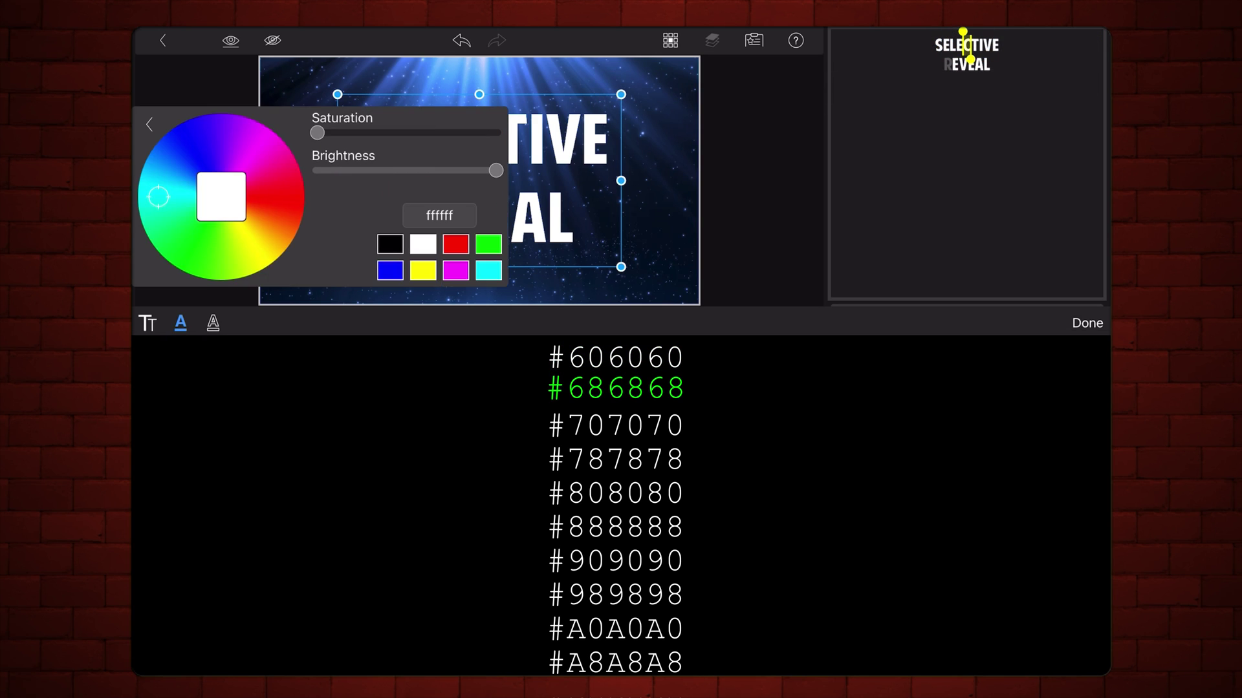
left_click_drag(493, 170, 402, 170)
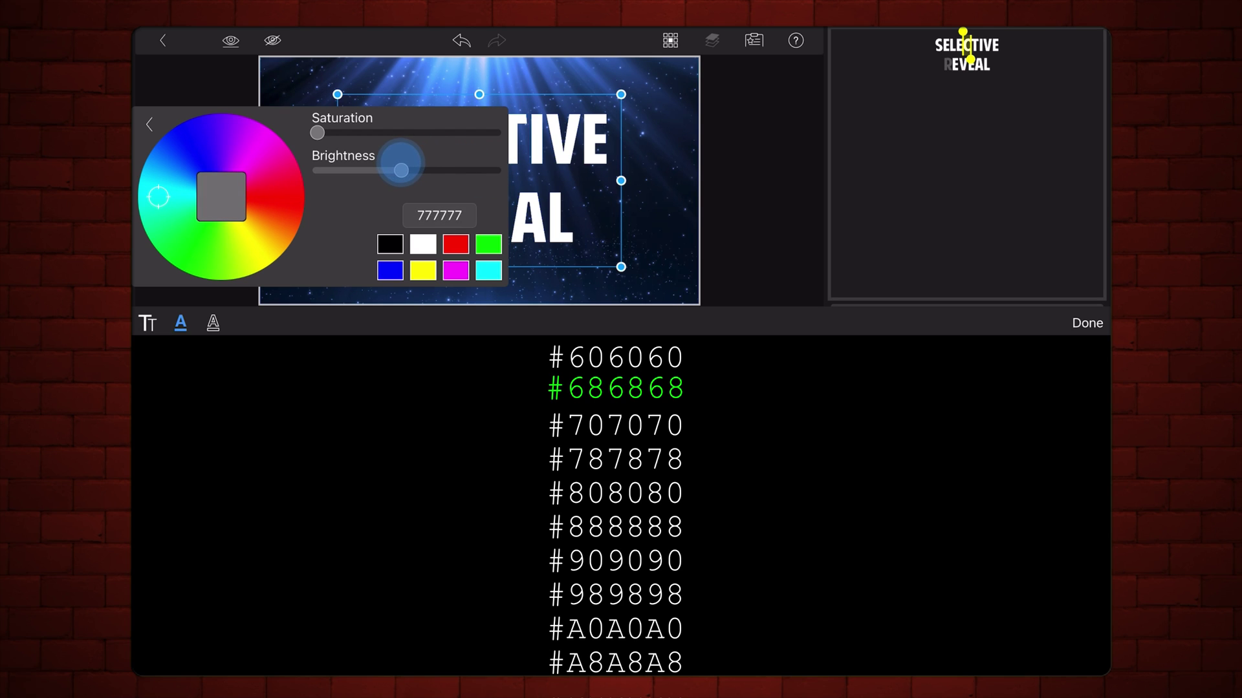
left_click_drag(403, 170, 389, 170)
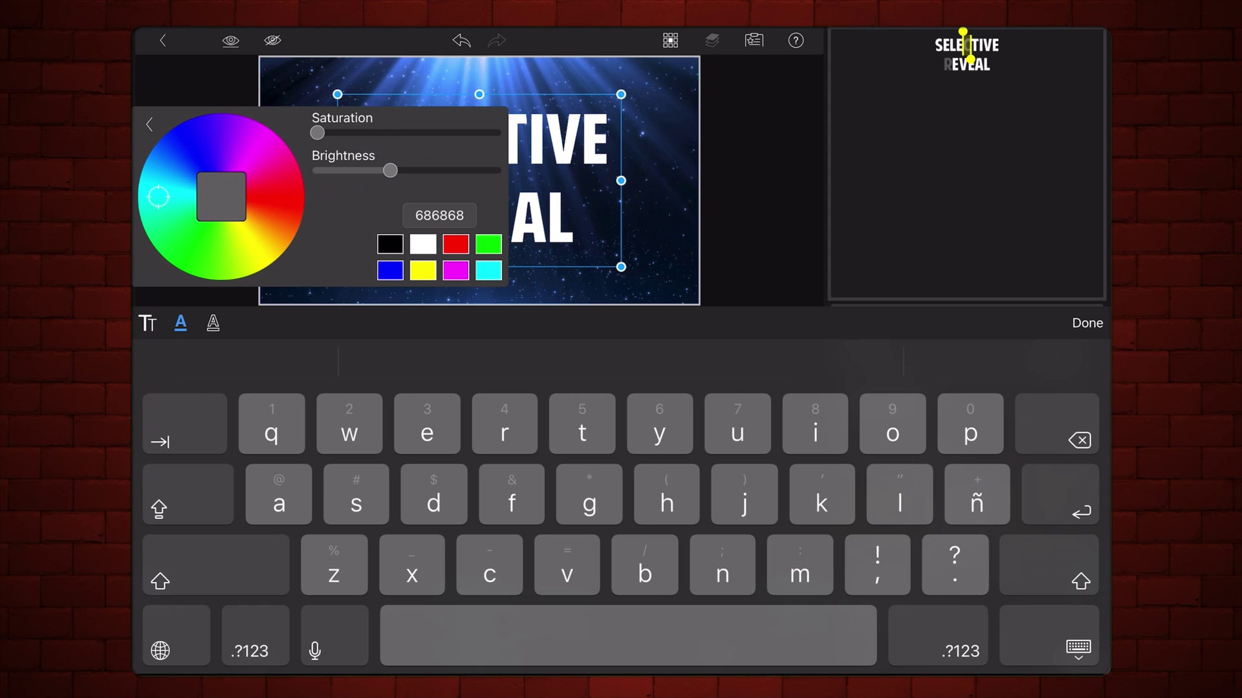
left_click(174, 89)
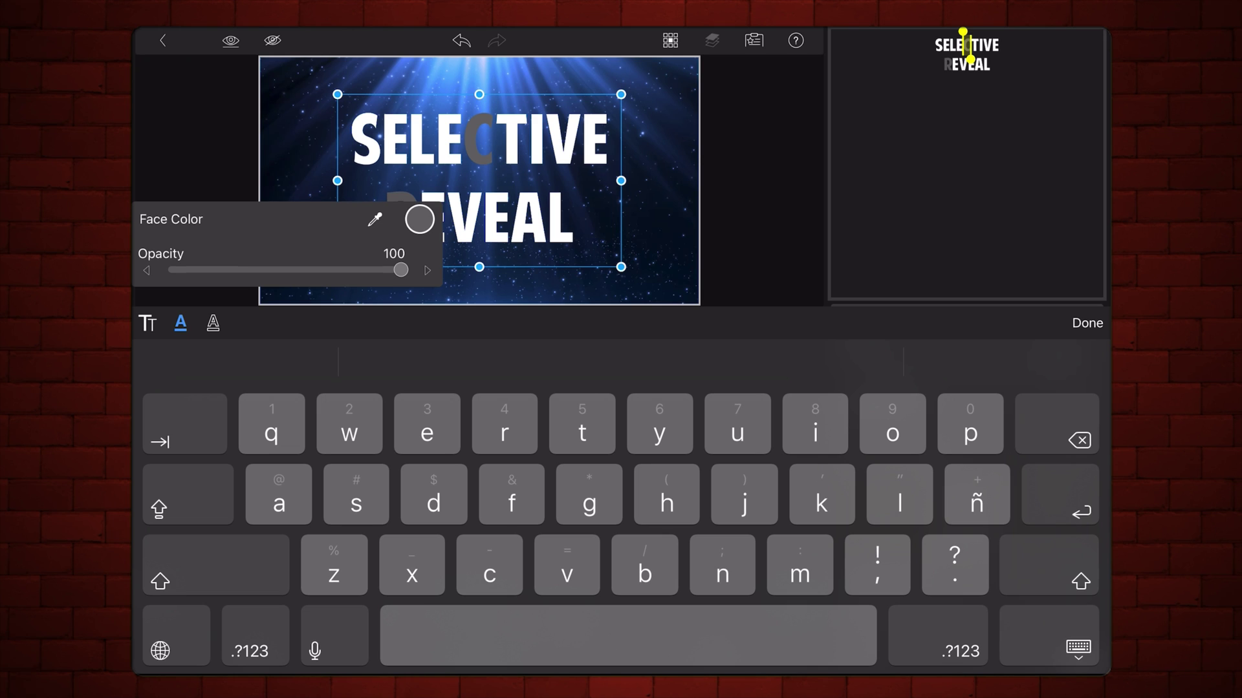
left_click(179, 124)
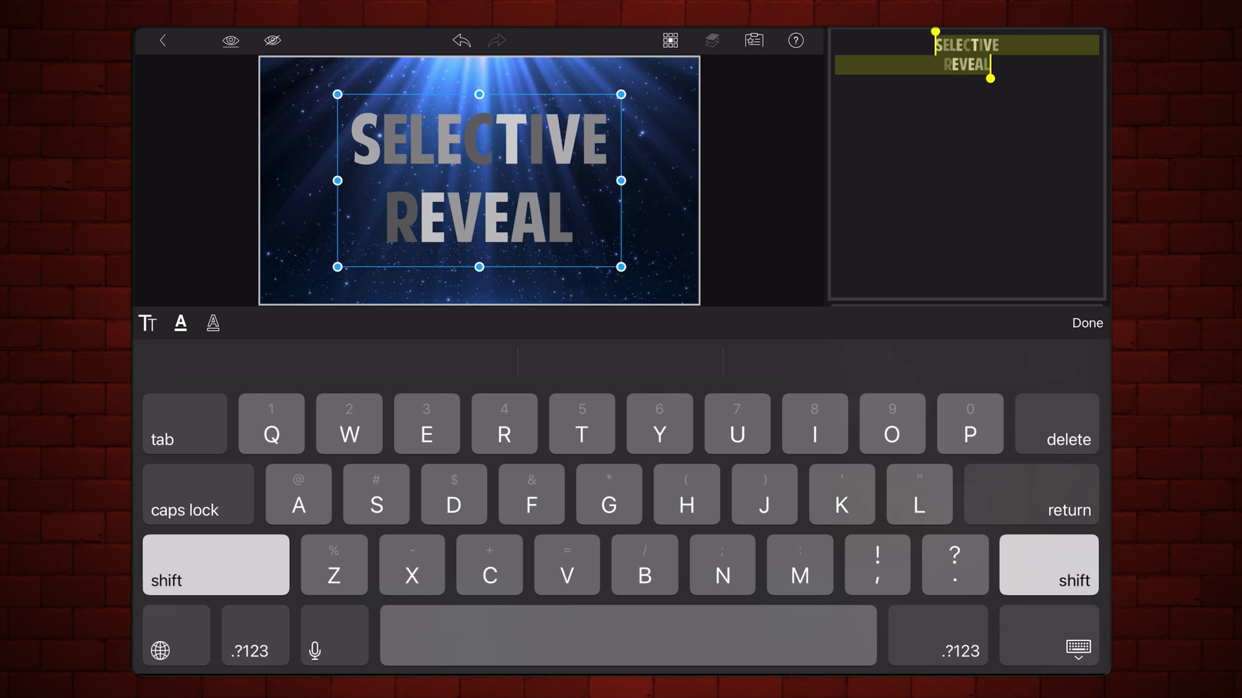
Apply the ORIGINAL colour preset to the title and set contrast to 0.60.
left_click(1087, 323)
left_click(713, 659)
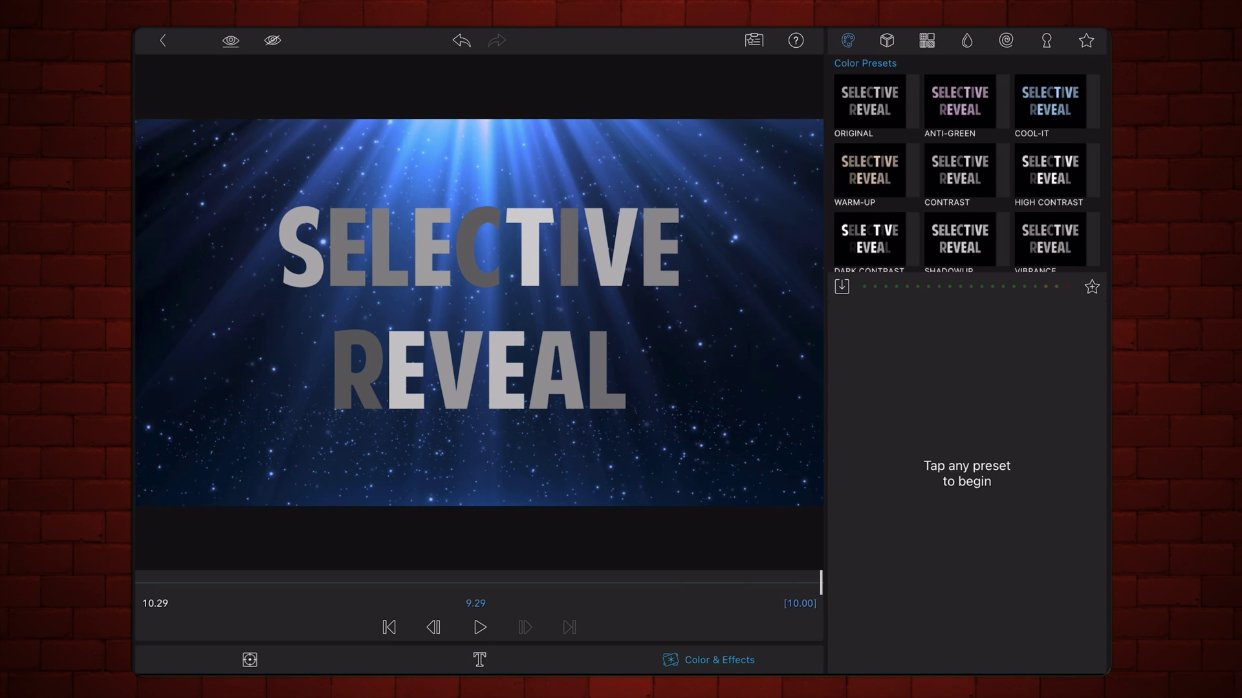
left_click(869, 101)
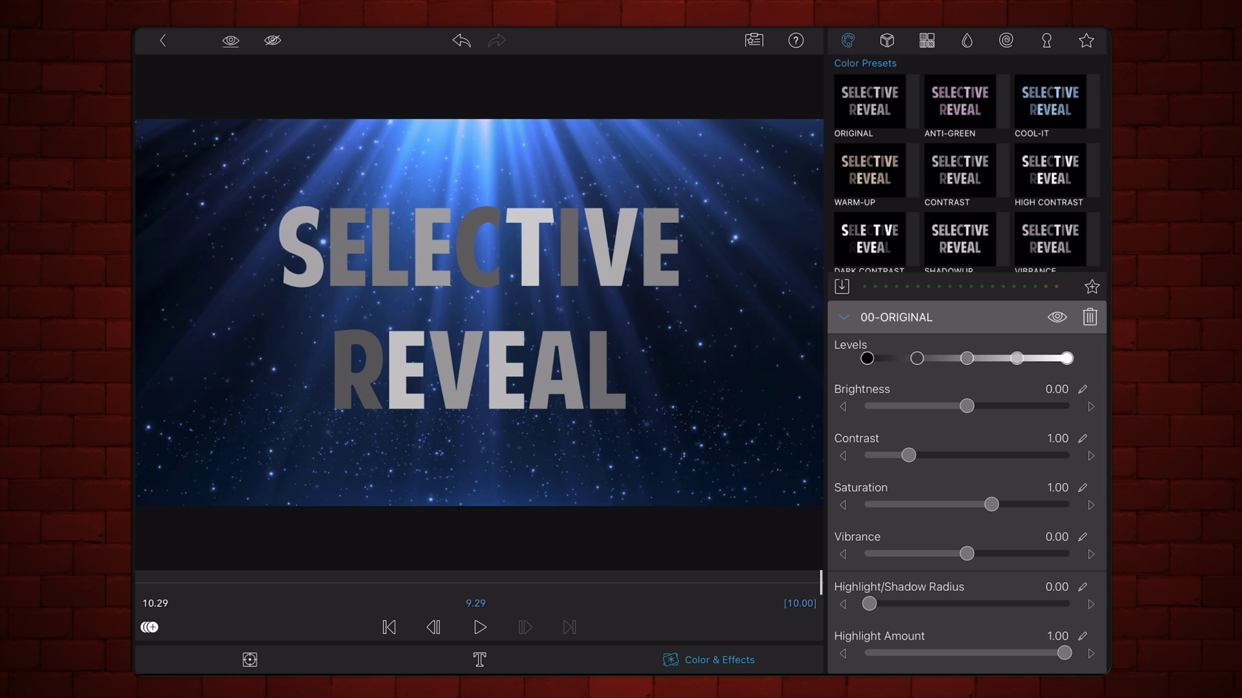
left_click(1081, 439)
left_click(852, 221)
left_click(889, 221)
left_click(928, 144)
left_click(852, 221)
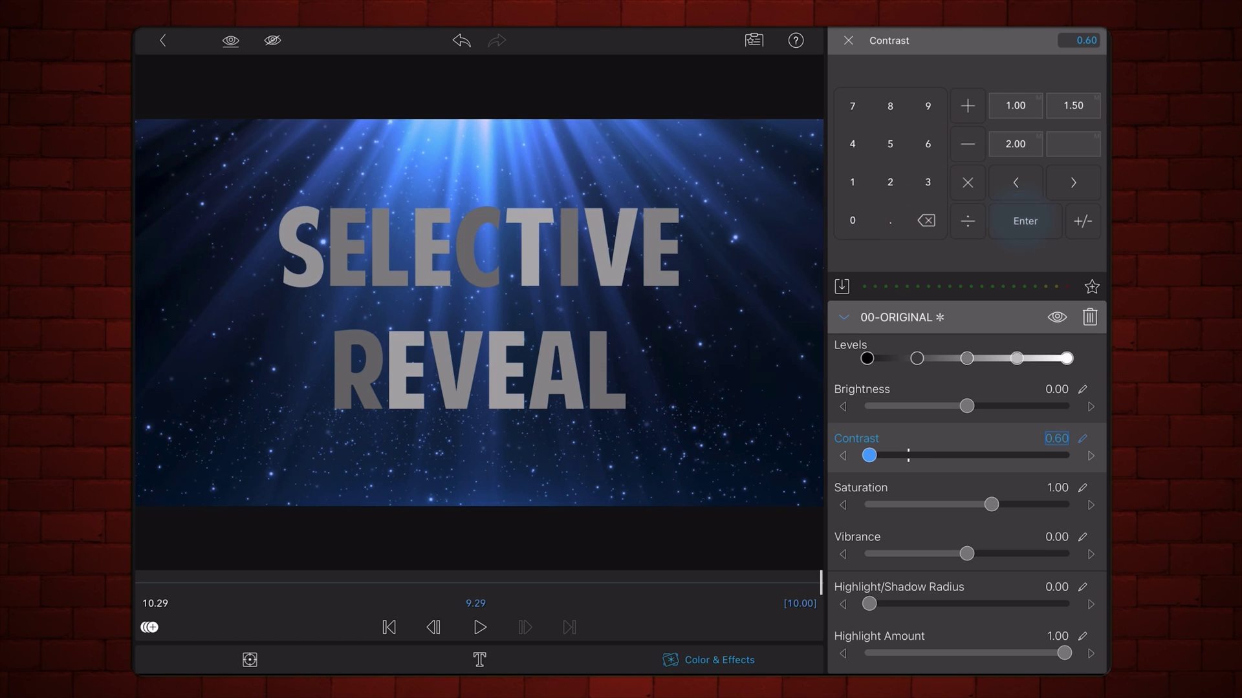
key("Escape")
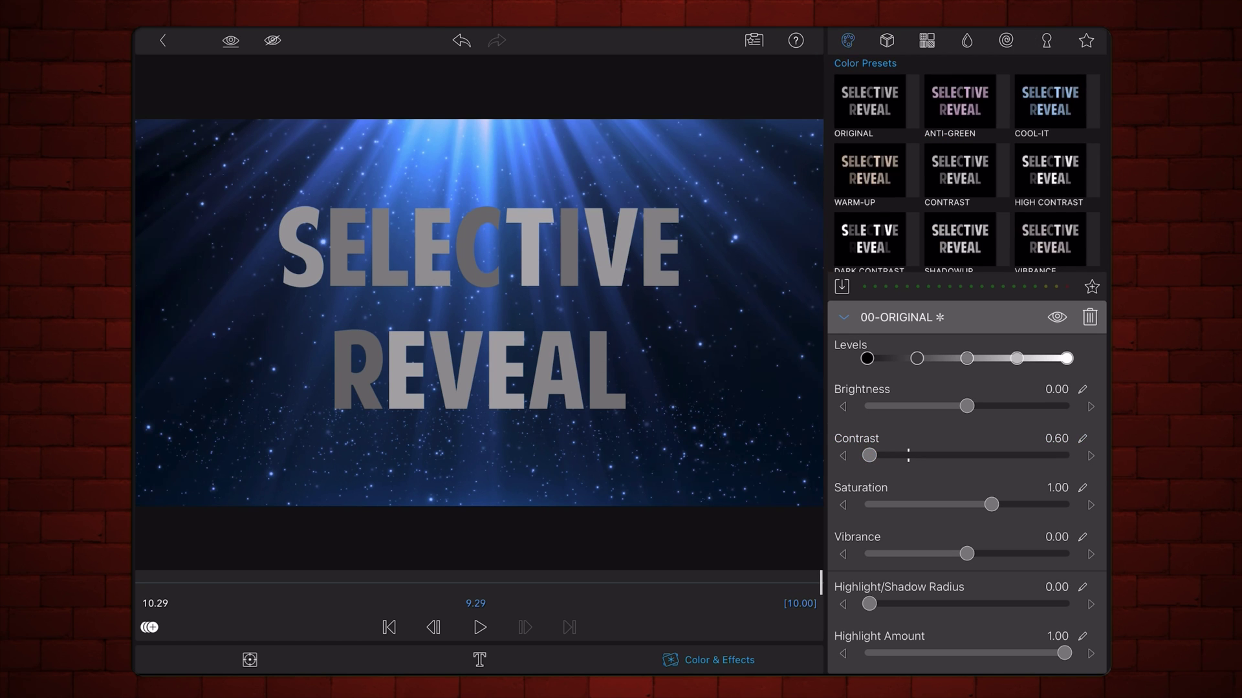
scroll(1011, 507, "down", 5)
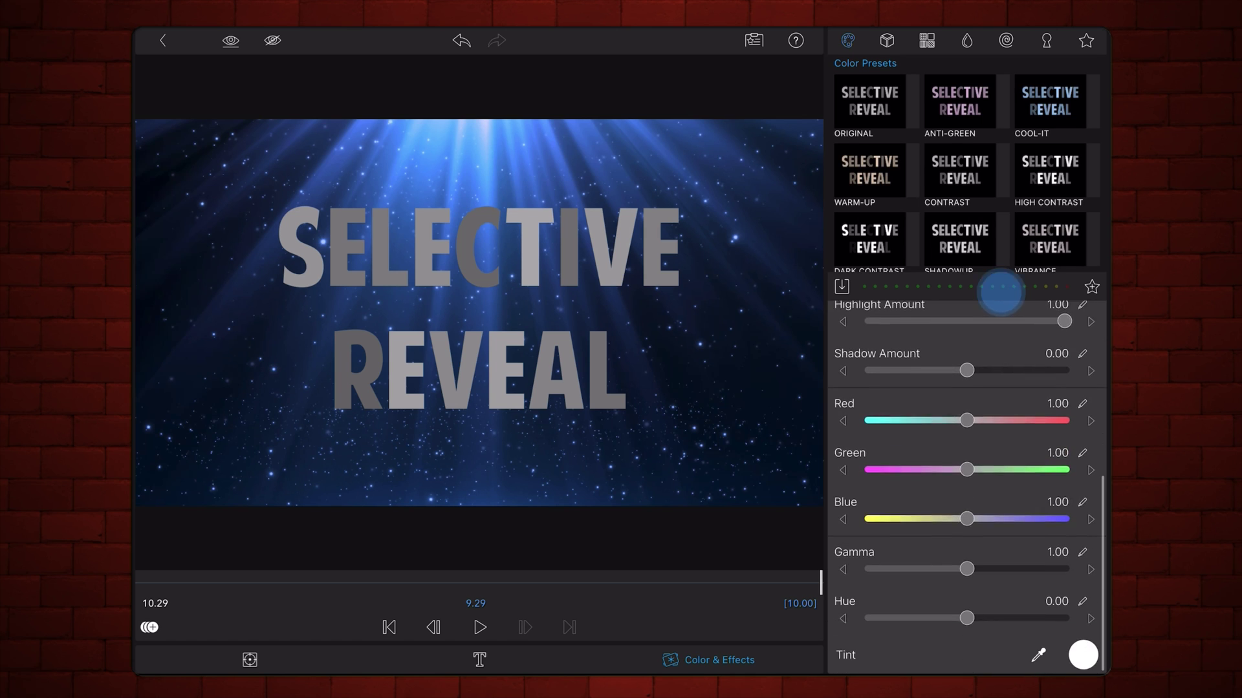
Set gamma to 0.01 and lower brightness to -0.68, leaving only the T white.
left_click(1081, 550)
left_click(851, 221)
left_click(889, 221)
left_click(852, 221)
left_click(851, 183)
left_click(1025, 221)
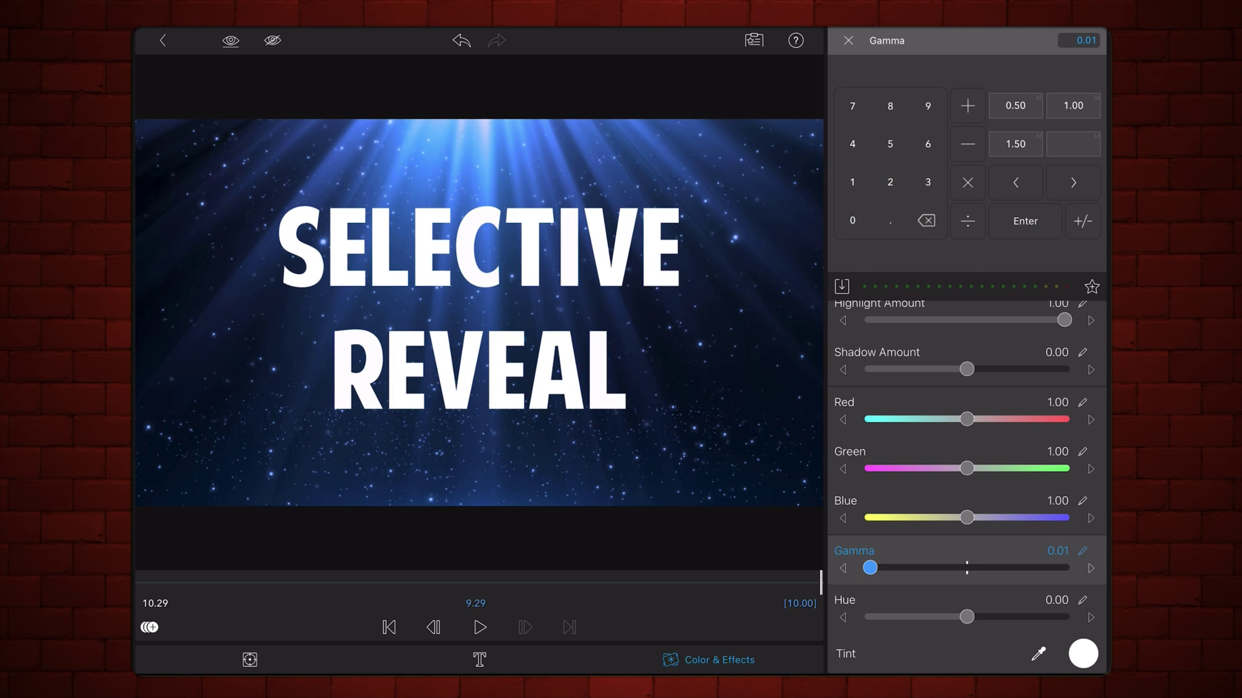
left_click(847, 39)
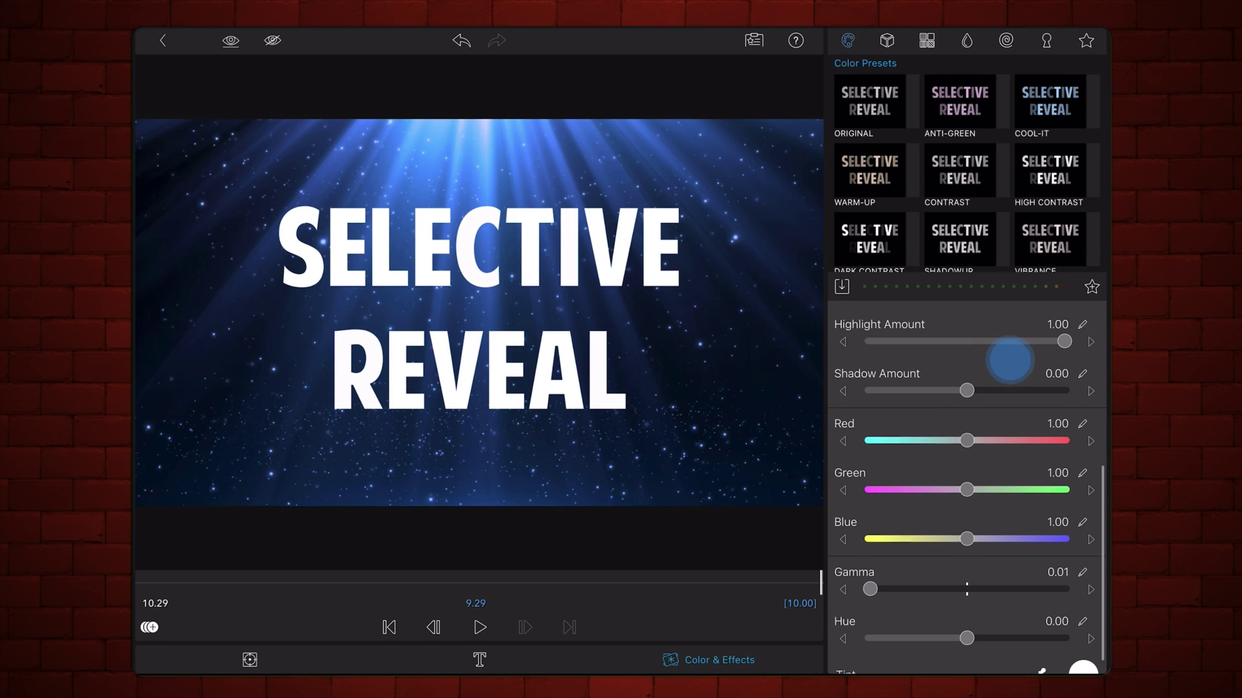
scroll(1006, 555, "up", 5)
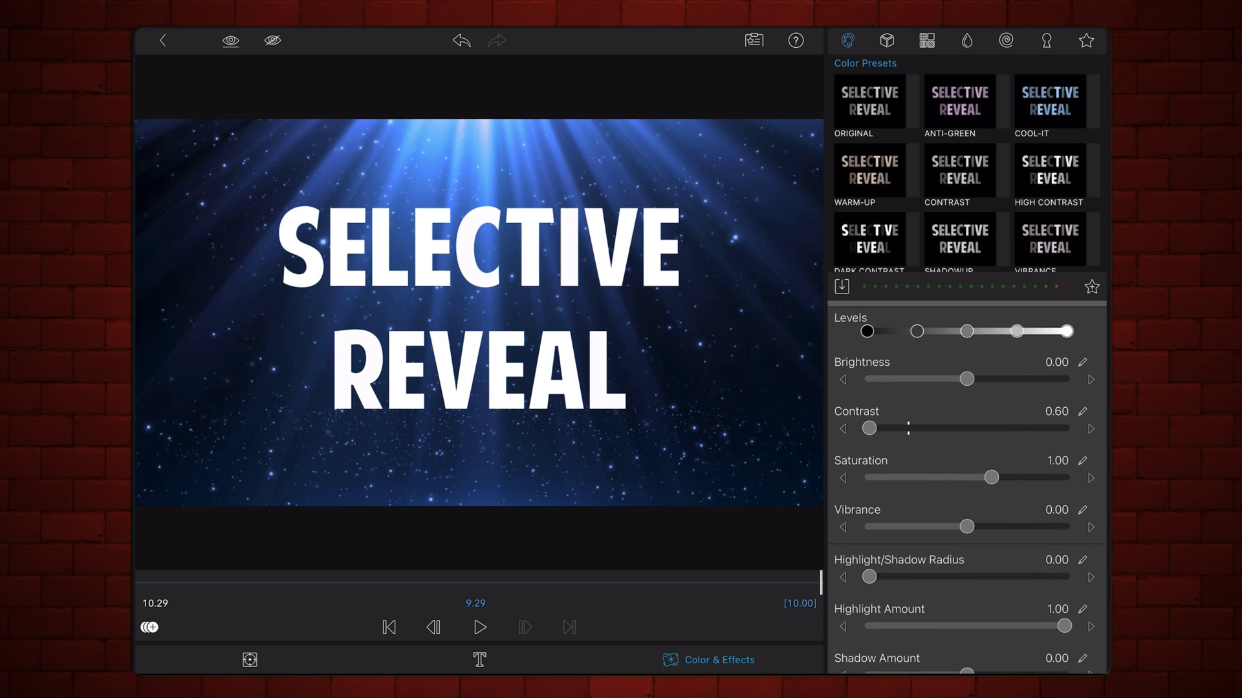
left_click_drag(966, 380, 866, 396)
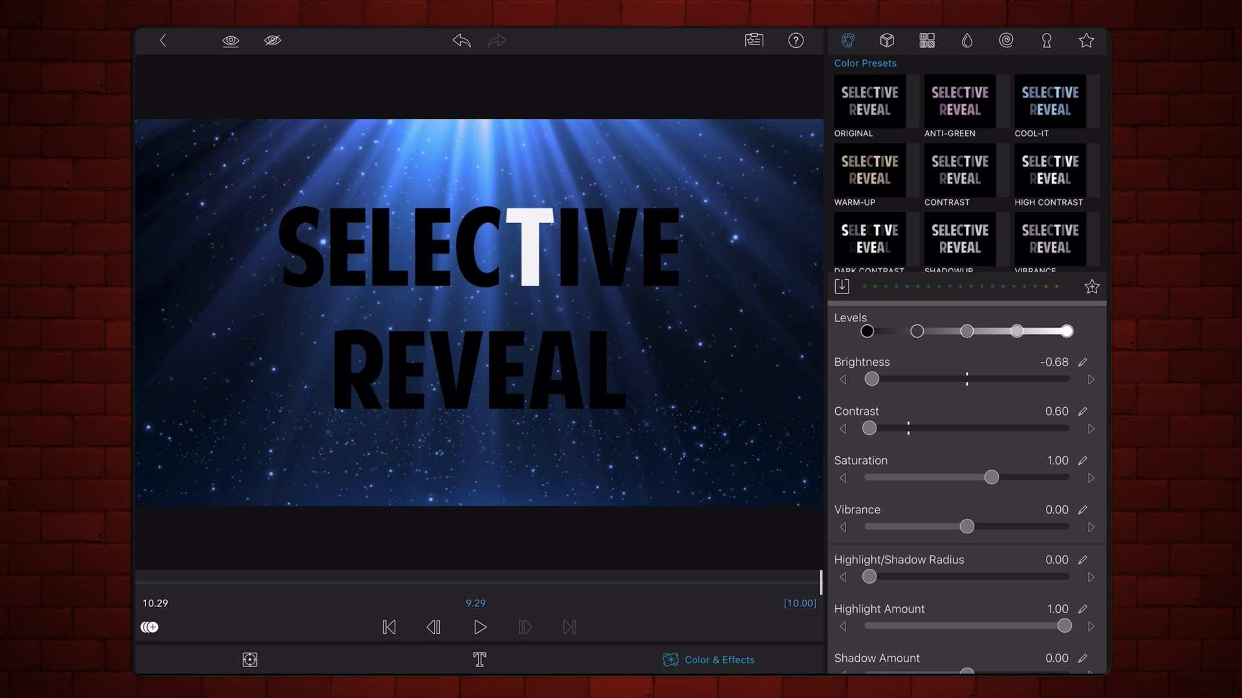
Set the title clip's blend mode to Screen under Frame & Fit's Blending settings.
left_click(249, 660)
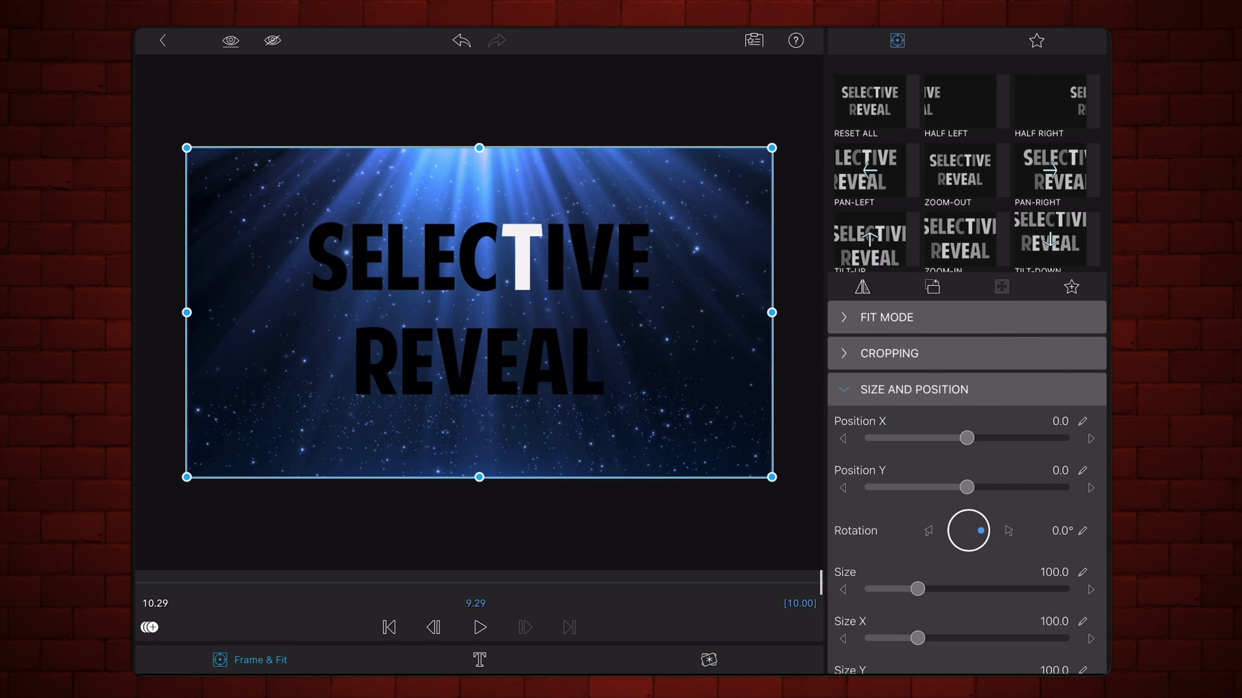
left_click(914, 388)
left_click(889, 425)
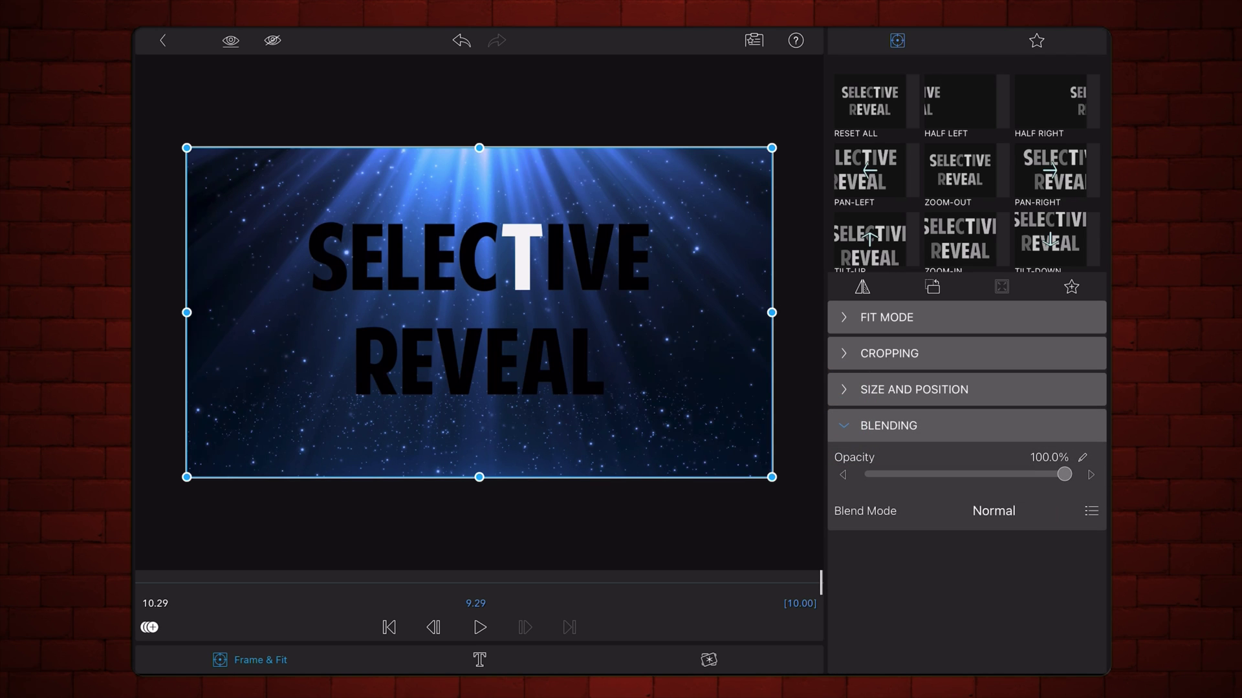
left_click(1090, 510)
scroll(970, 369, "down", 2)
scroll(970, 369, "down", 4)
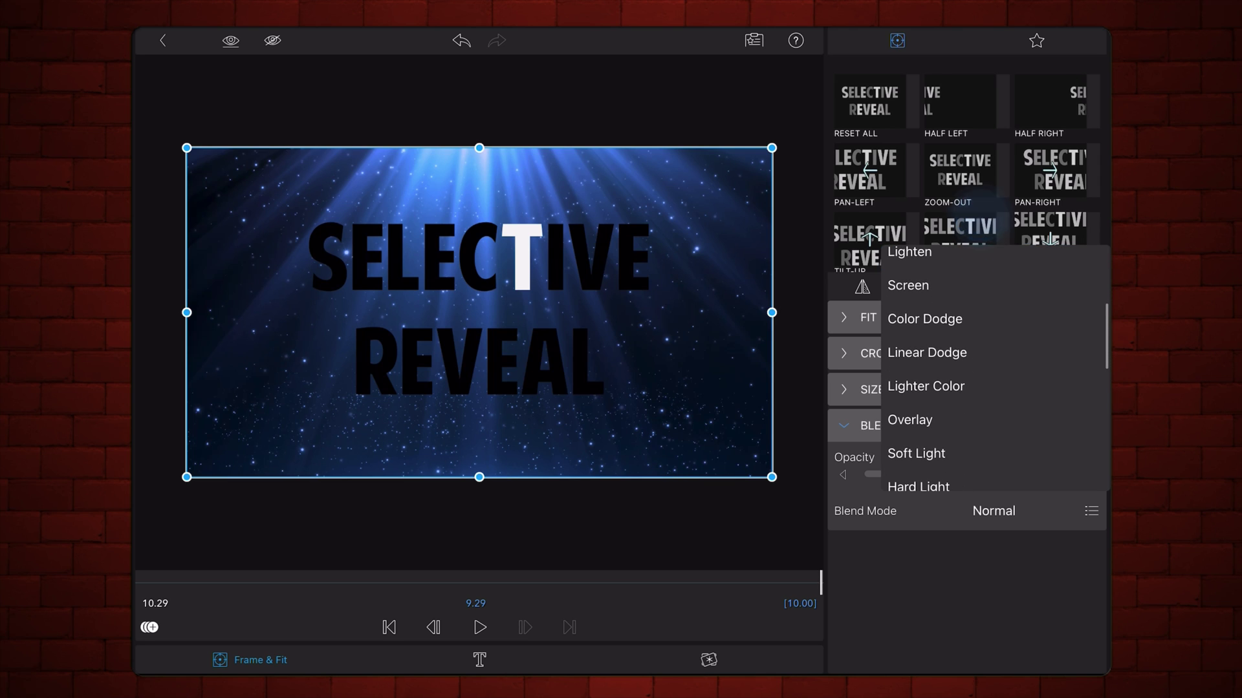
left_click(908, 286)
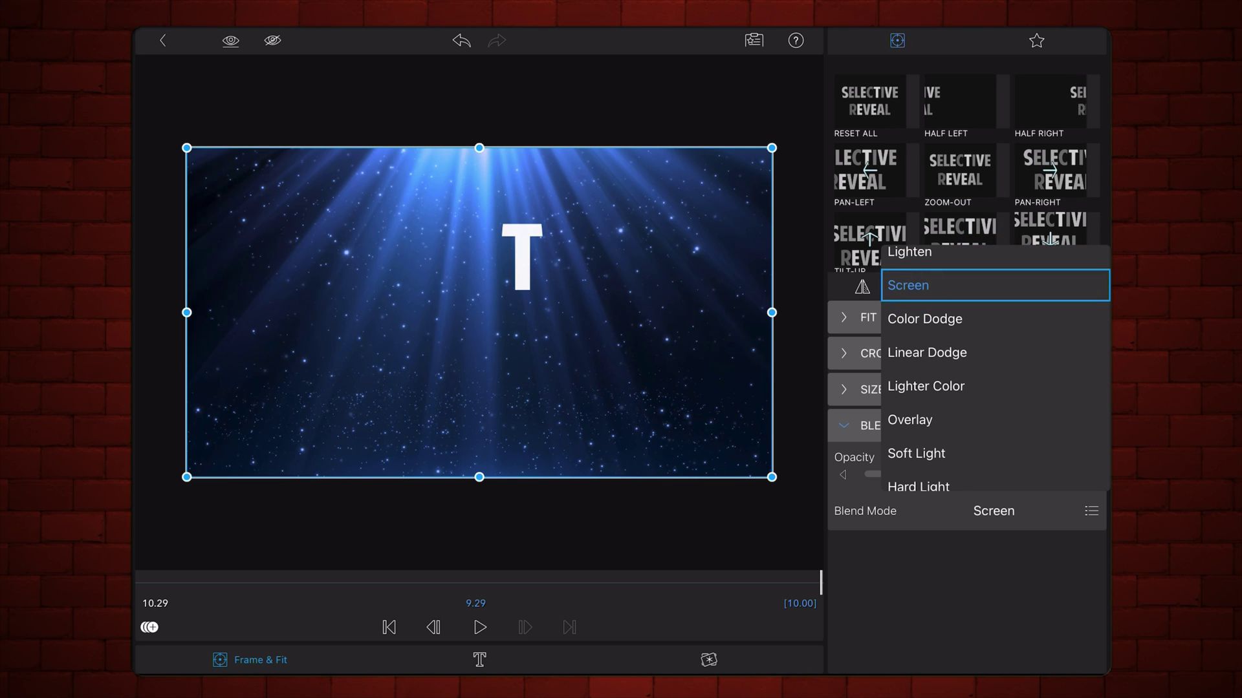
left_click(707, 650)
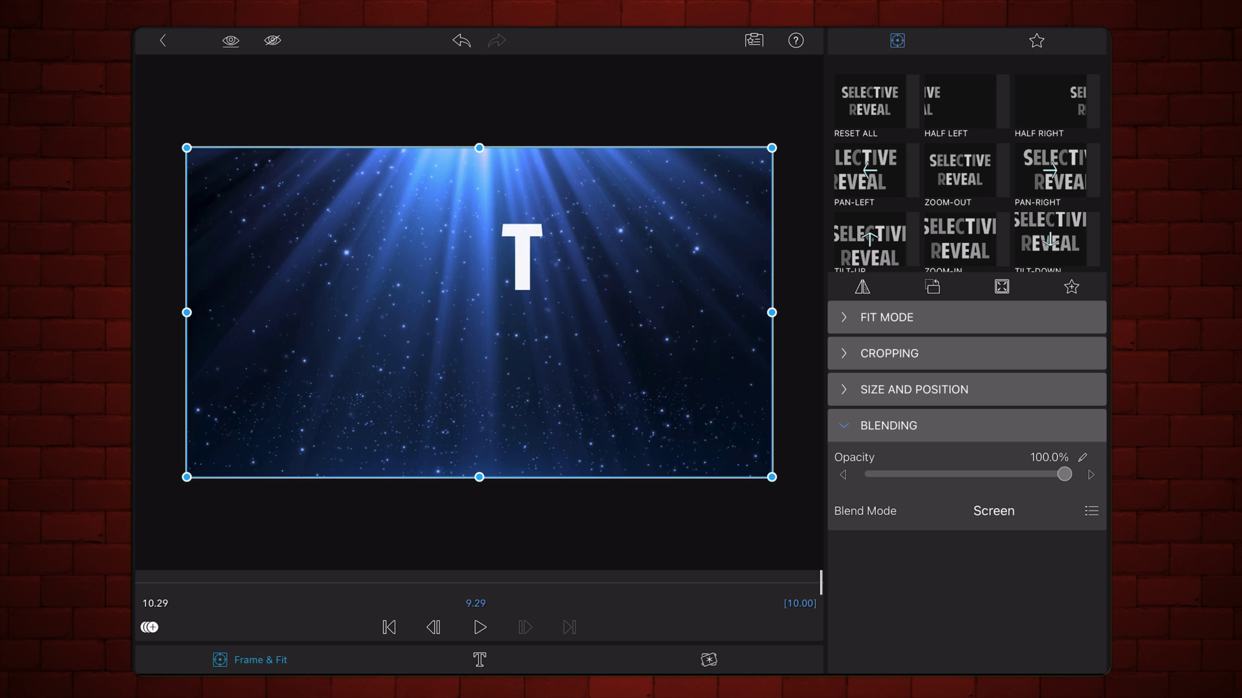
Keyframe the 00-ORIGINAL brightness at the clip start and at about 1.15 seconds.
left_click(709, 660)
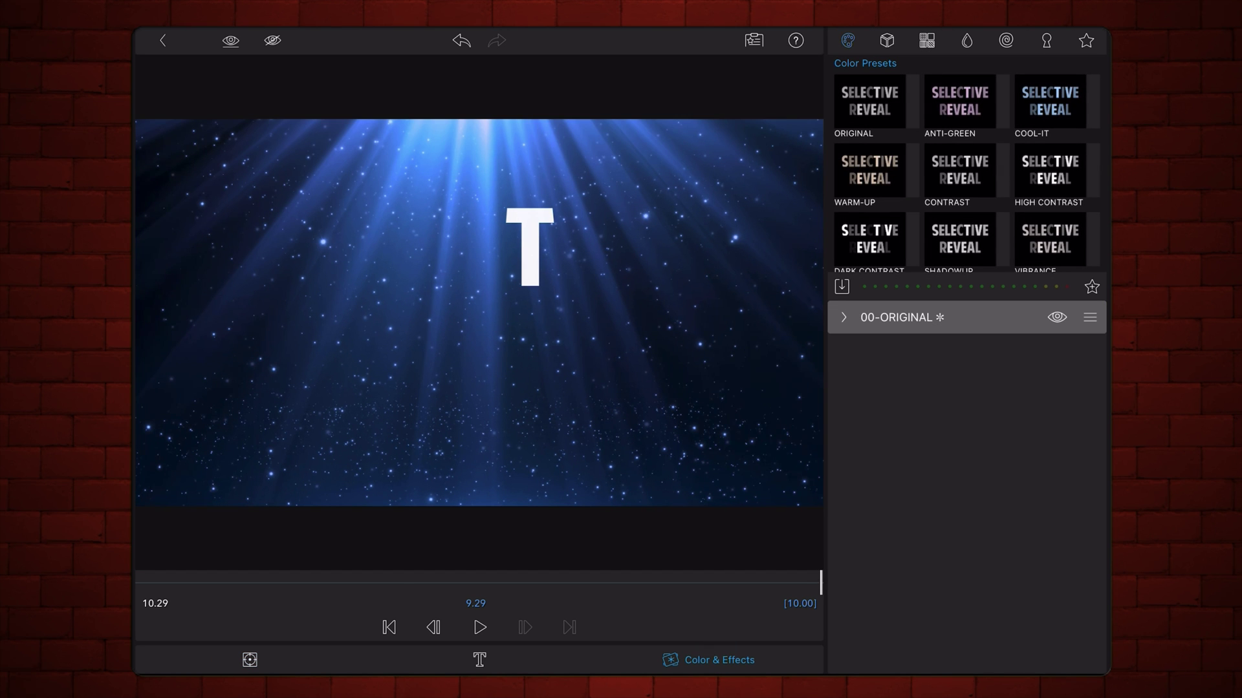
left_click(844, 317)
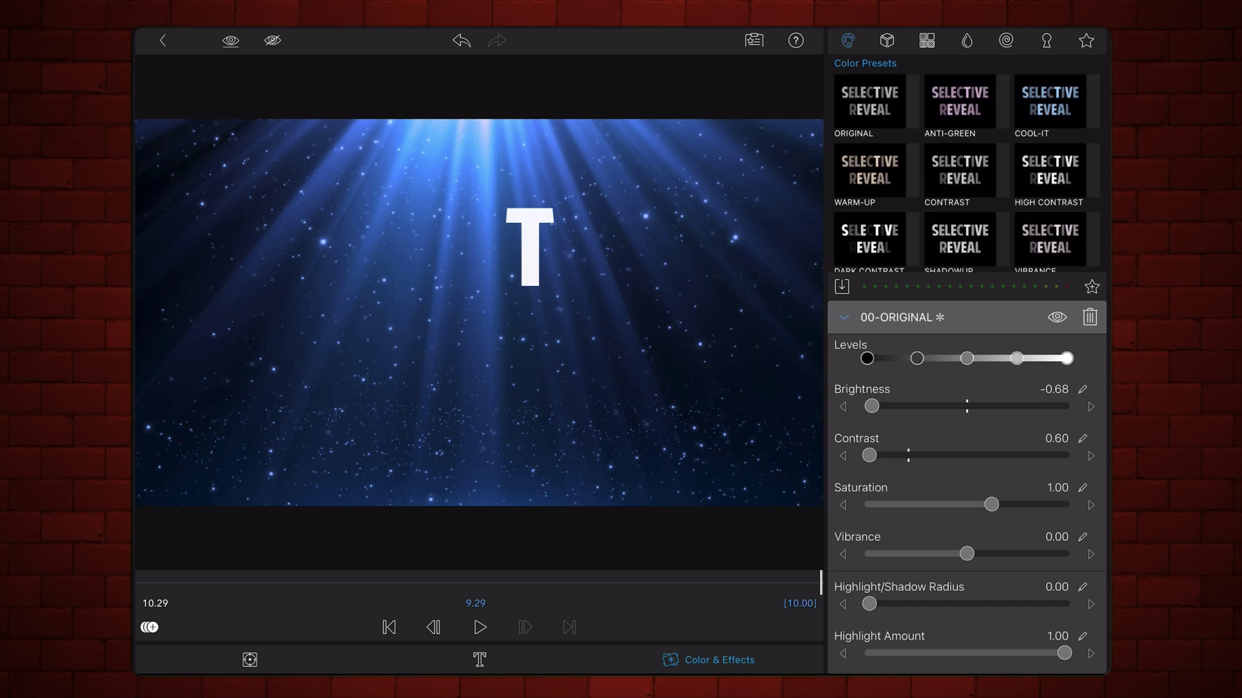
left_click(390, 627)
left_click(150, 628)
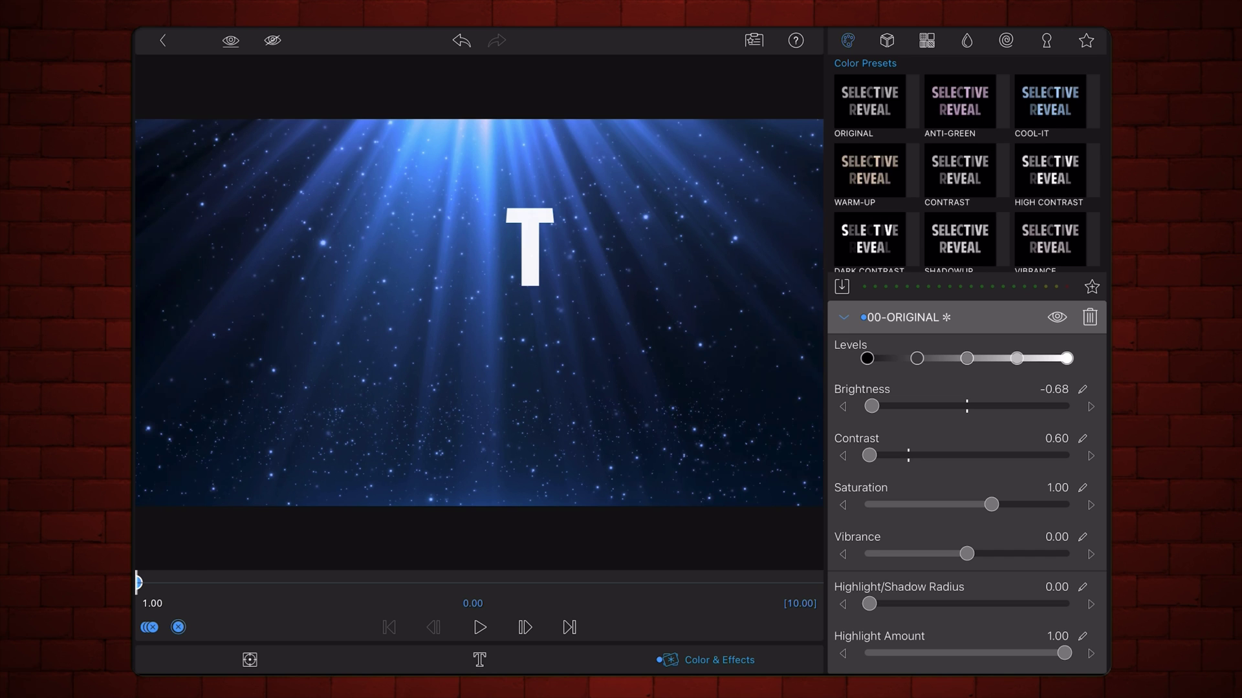
left_click_drag(179, 590, 238, 643)
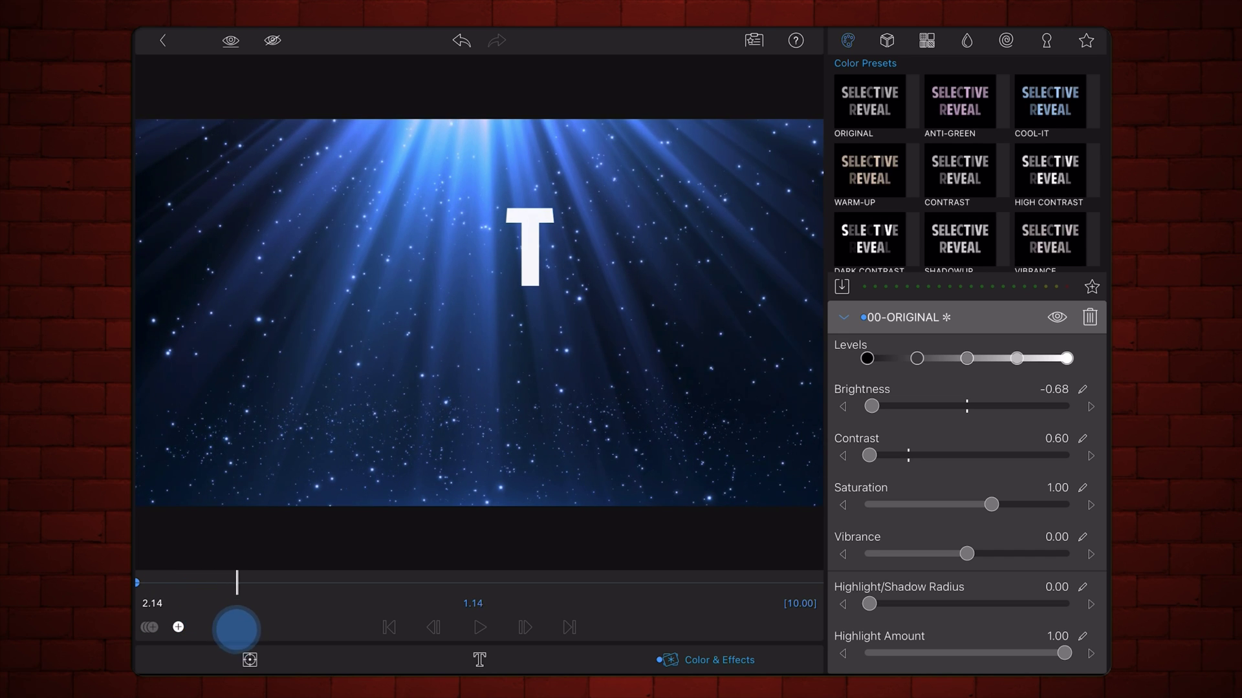
left_click(150, 628)
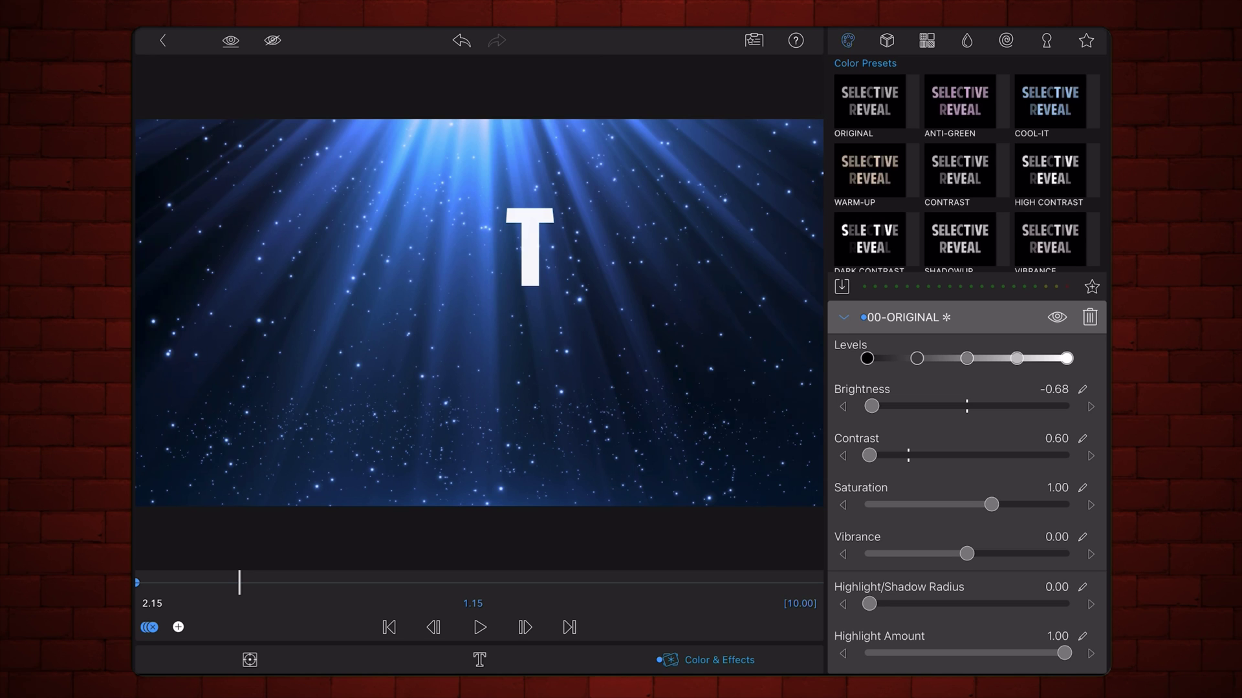
Nudge brightness up to -0.42 until SELECTIVE REVEAL shows fully.
left_click(1091, 407)
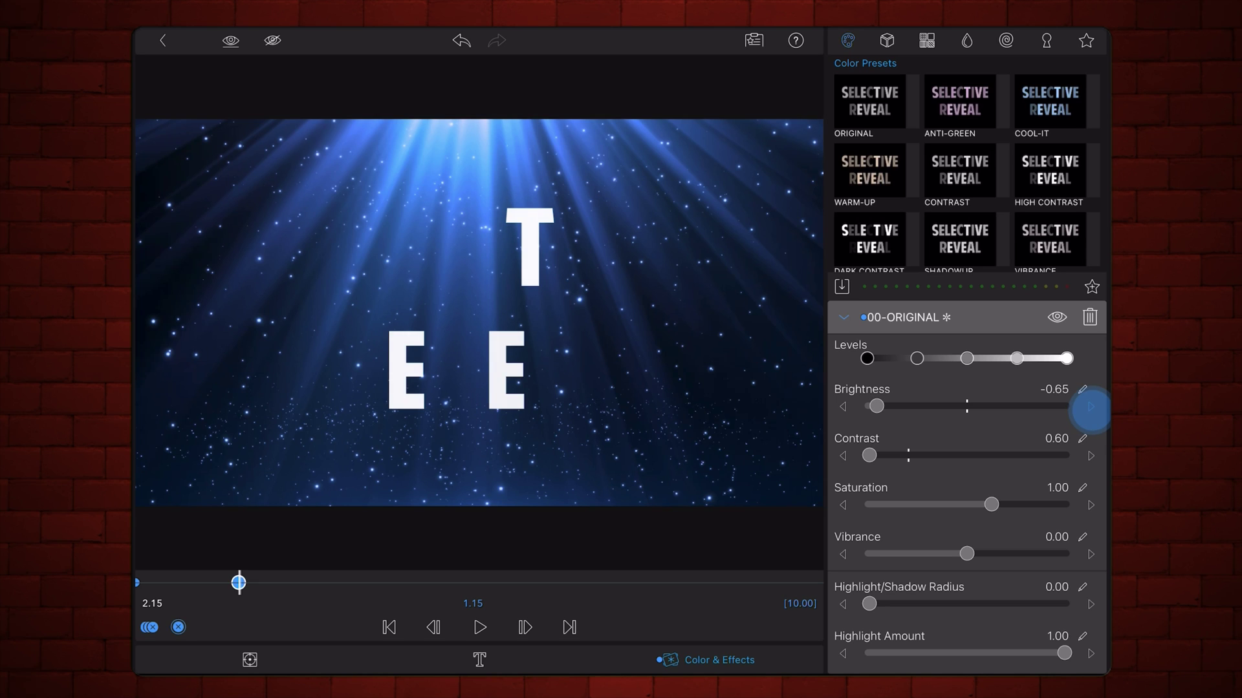
left_click(1090, 407)
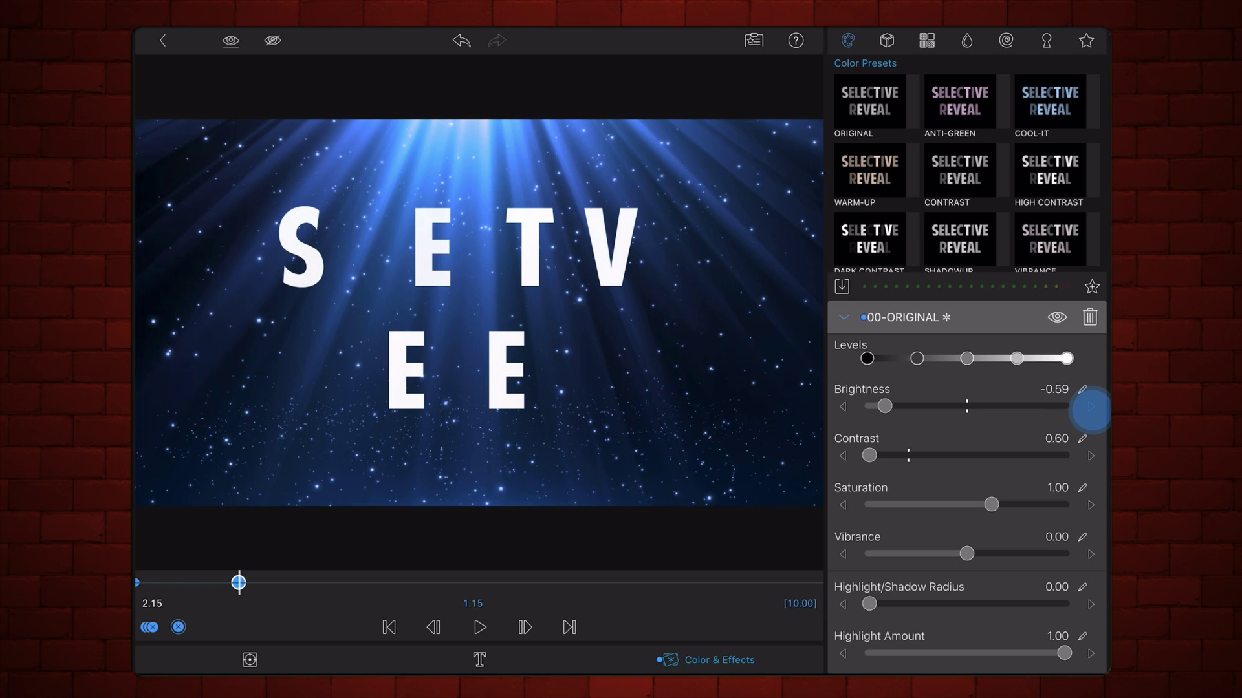
left_click(1091, 407)
left_click(1091, 407)
left_click(1091, 407)
left_click(1090, 407)
left_click(1090, 407)
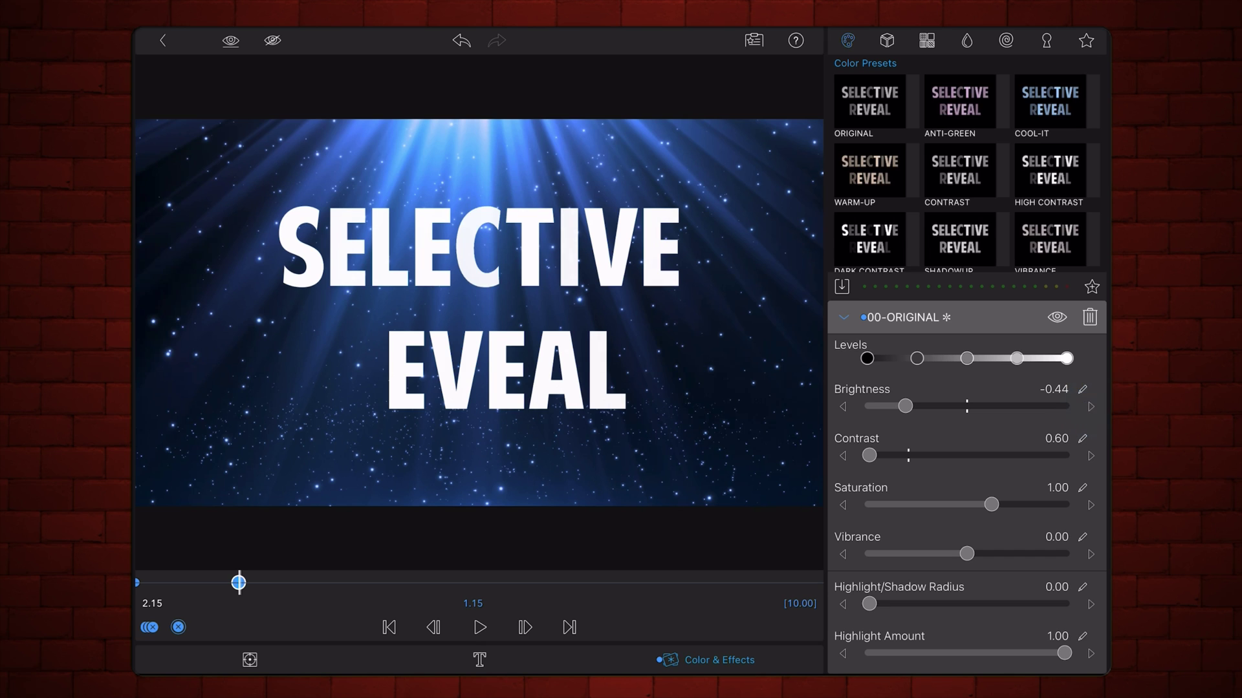
left_click(1091, 407)
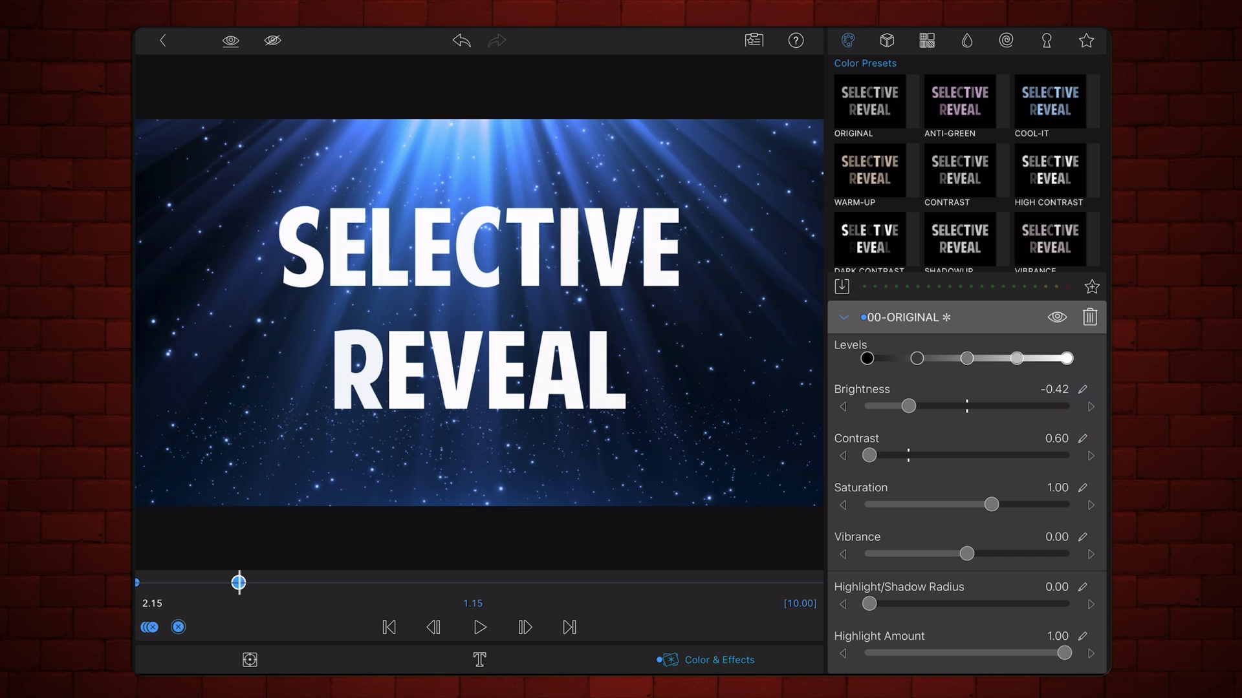
Preview the letter-by-letter reveal from the clip start.
left_click(389, 628)
left_click(479, 628)
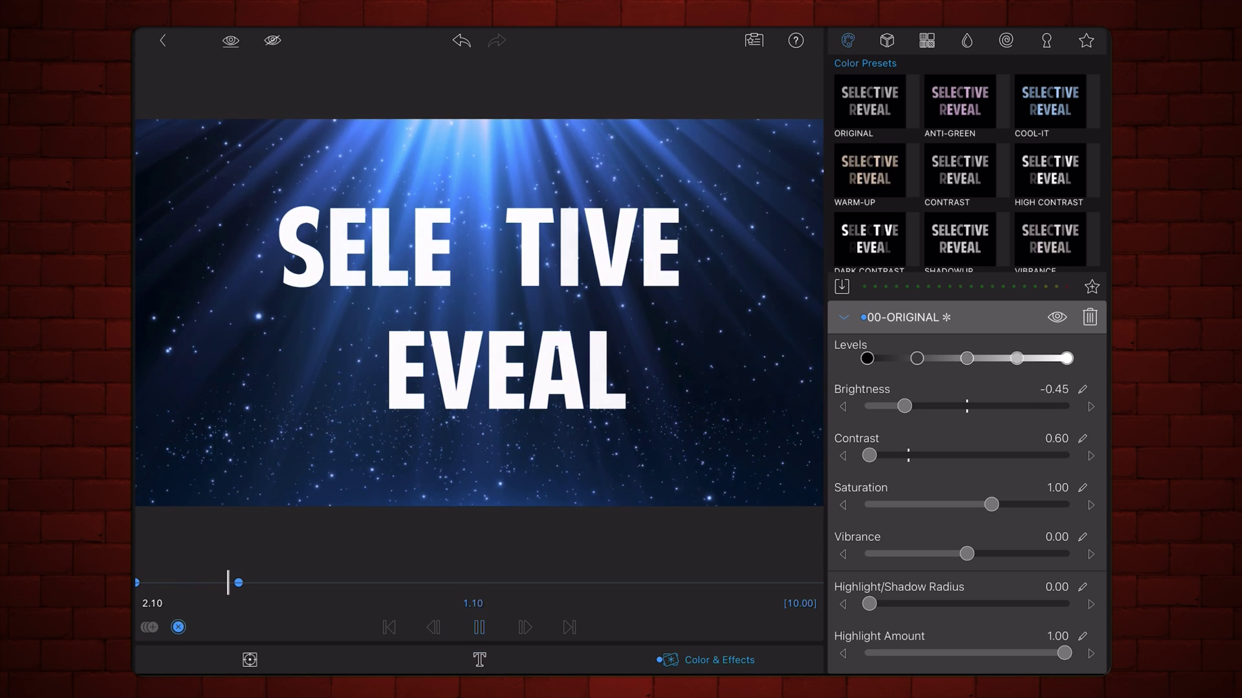
left_click(480, 628)
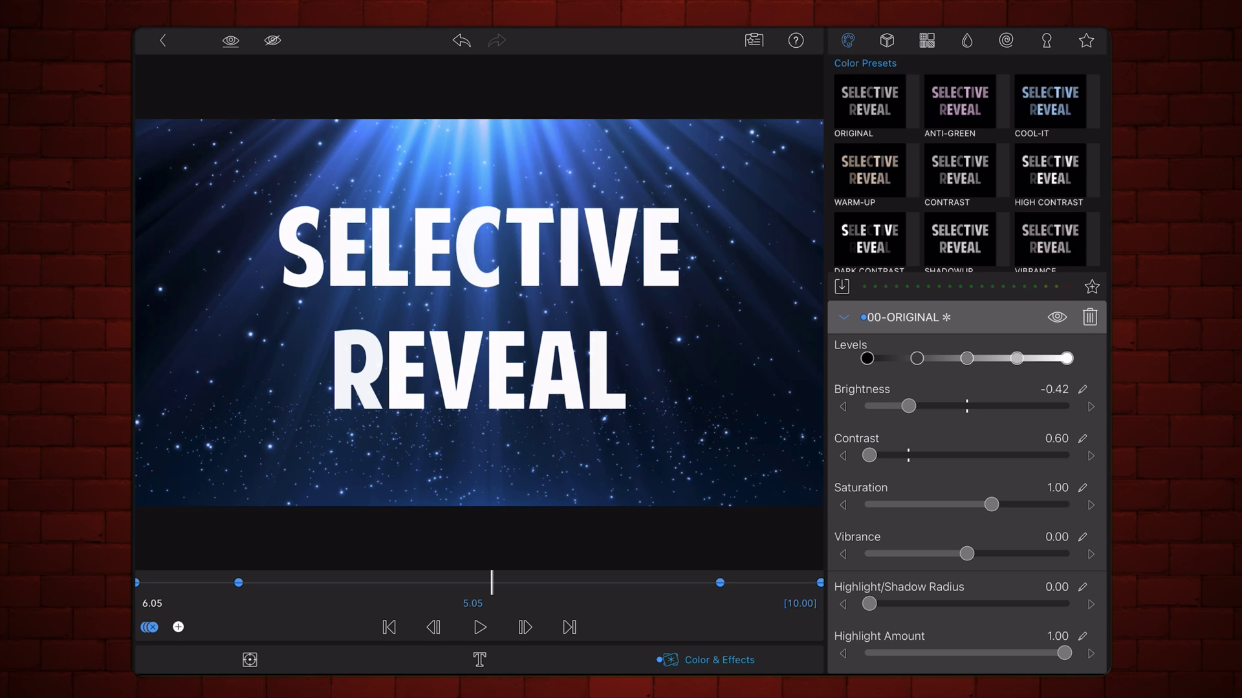
Play the rest of the clip, then show the title's Frame & Fit size and position settings.
left_click(480, 627)
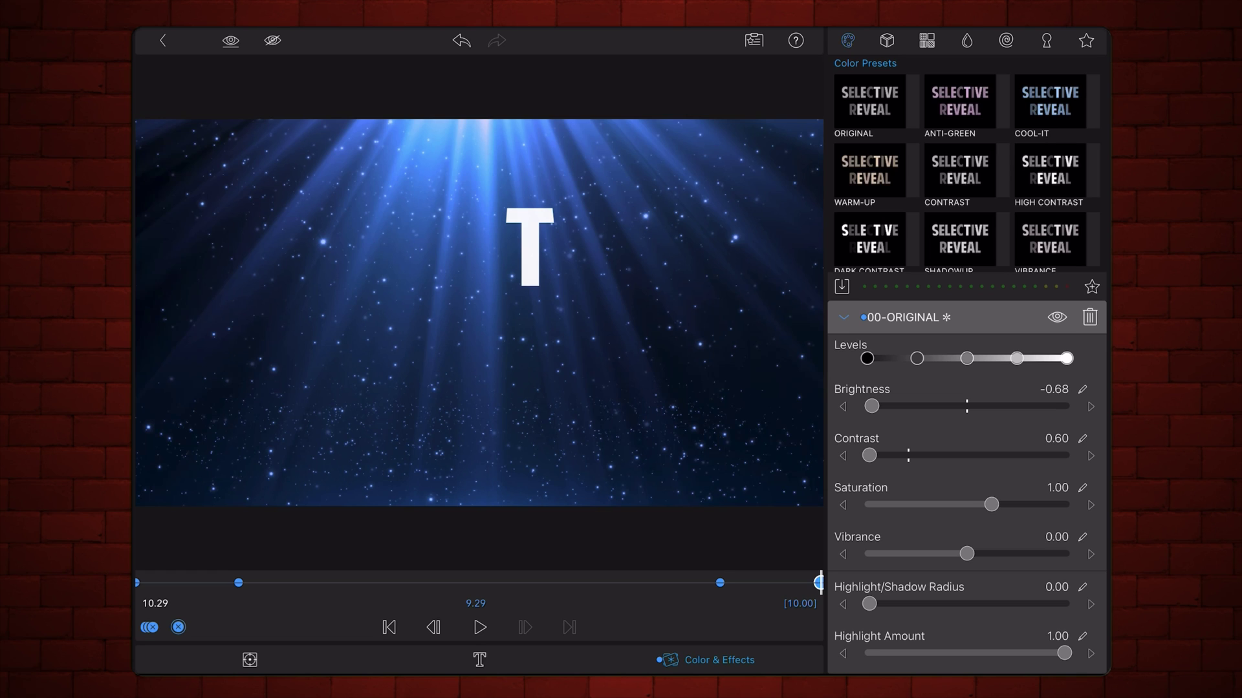
left_click(249, 660)
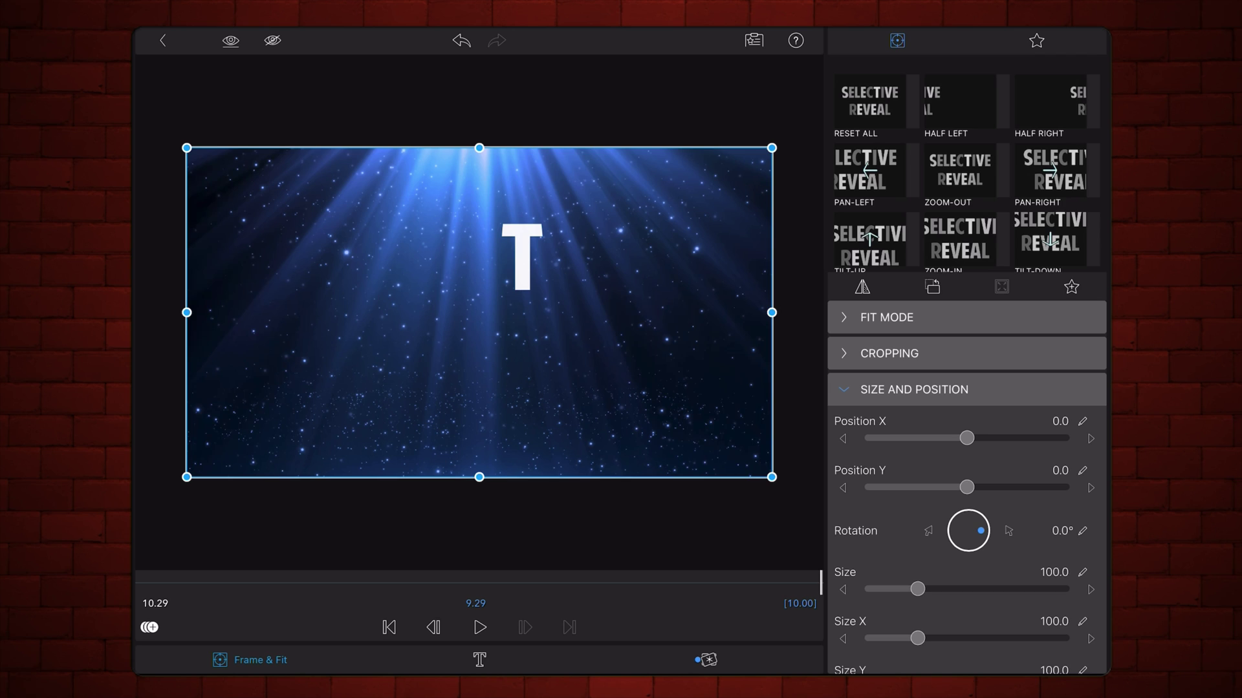
Keyframe the title's size at the clip end and set it to 90 at the start.
left_click(150, 627)
left_click(389, 627)
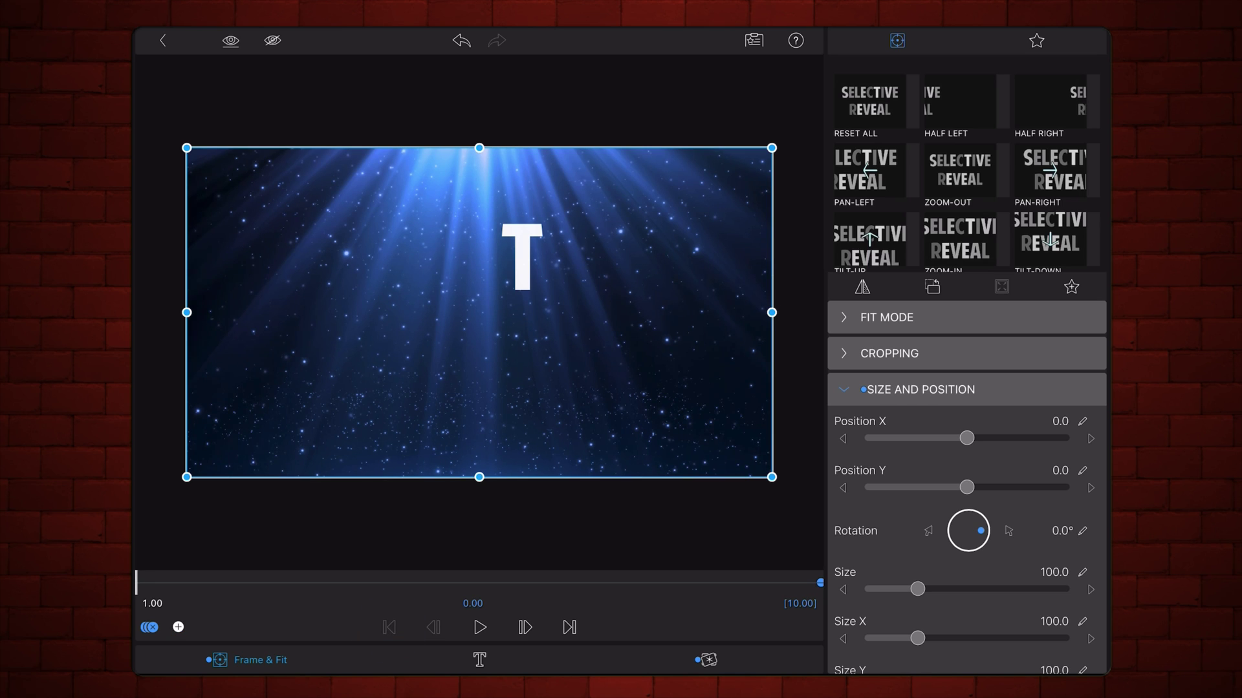
left_click(1082, 572)
left_click(928, 106)
left_click(852, 220)
left_click(1026, 221)
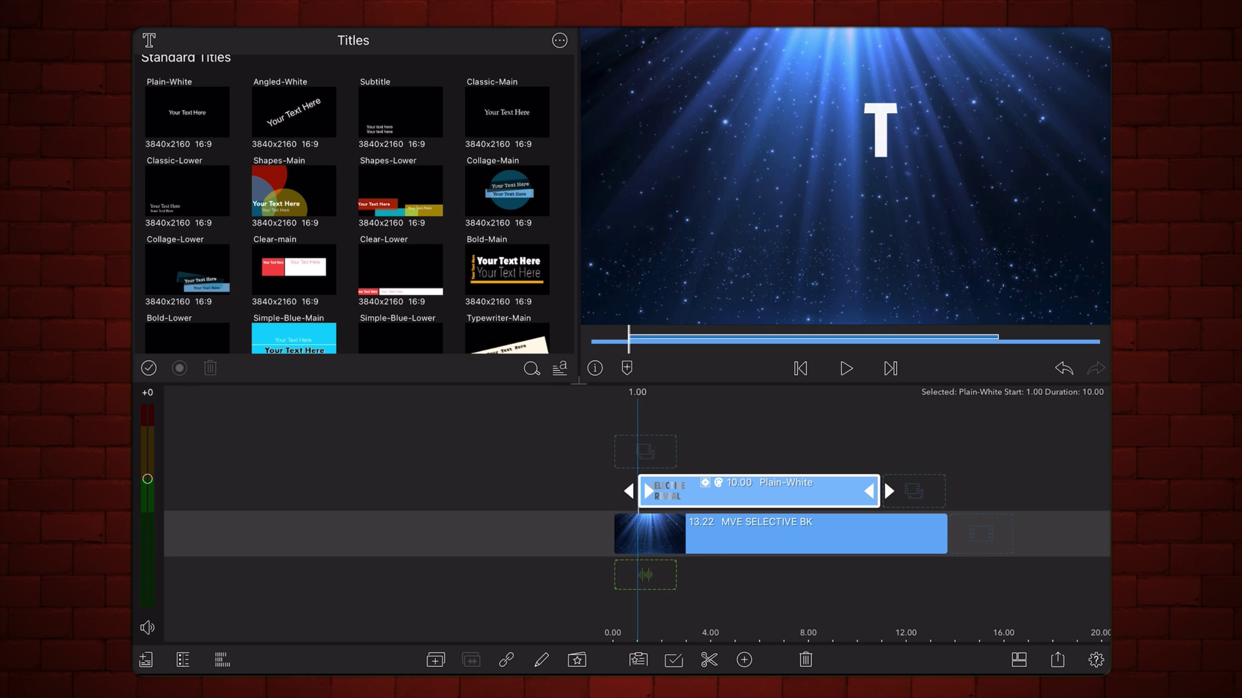
Duplicate the SELECTIVE REVEAL title clip and drag the selected copy onto the lower track.
left_click_drag(798, 605, 784, 604)
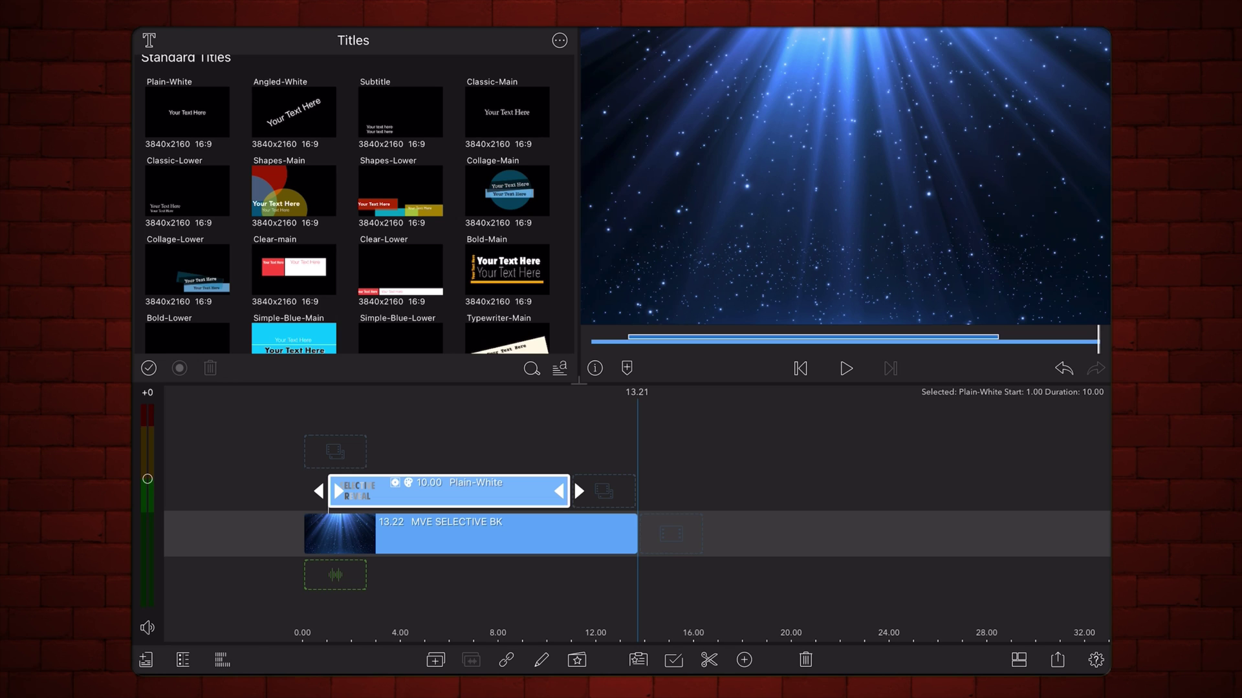
left_click(435, 660)
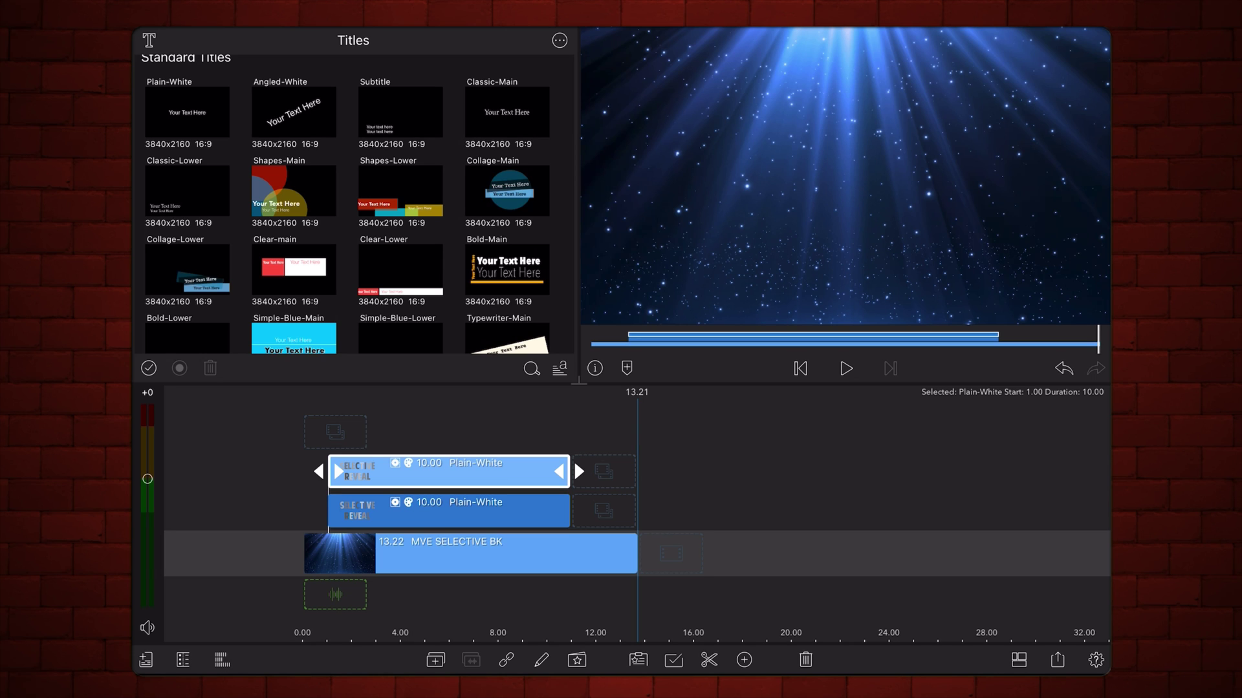
left_click_drag(492, 503, 557, 471)
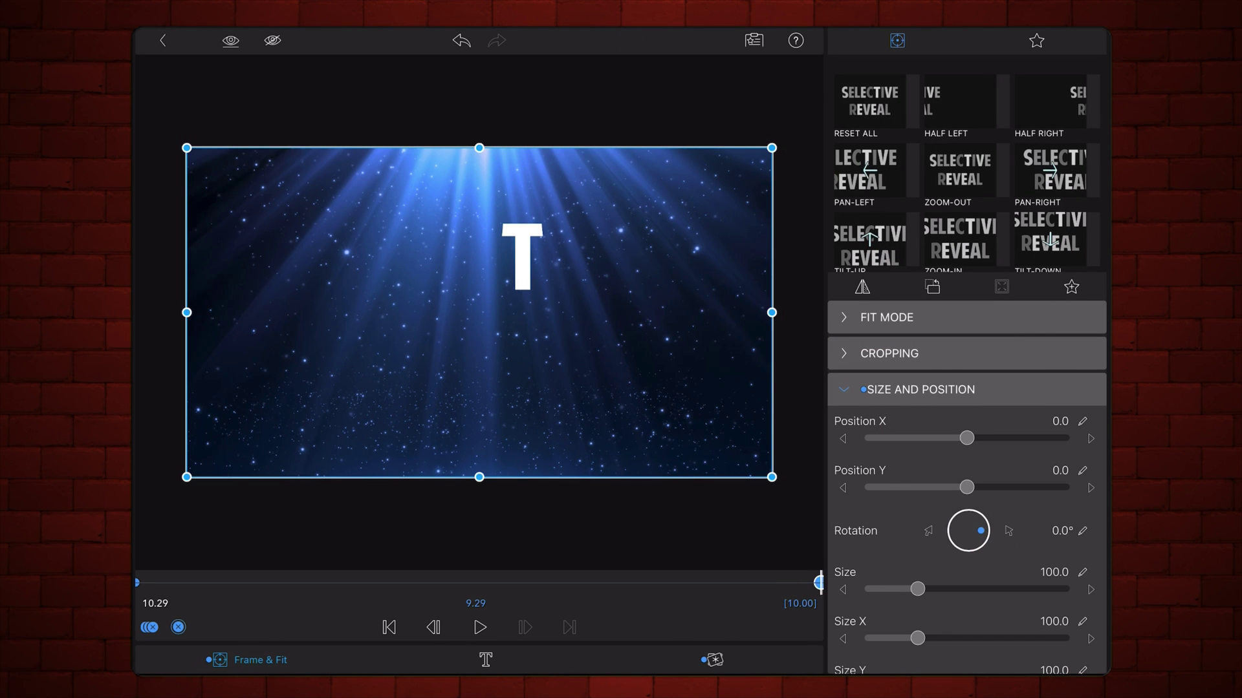
Under Frame & Fit Blending, switch the lower title copy's blend mode from Screen to Silhouette Luma.
left_click(844, 389)
left_click(846, 425)
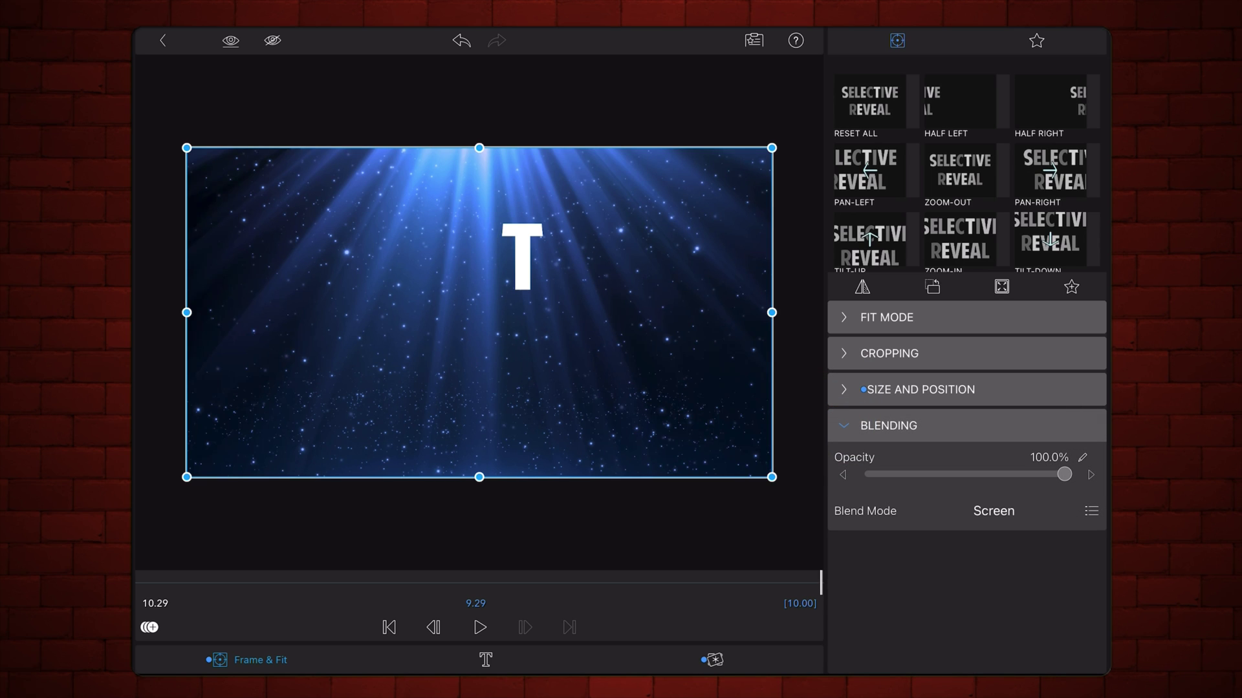
left_click(1089, 509)
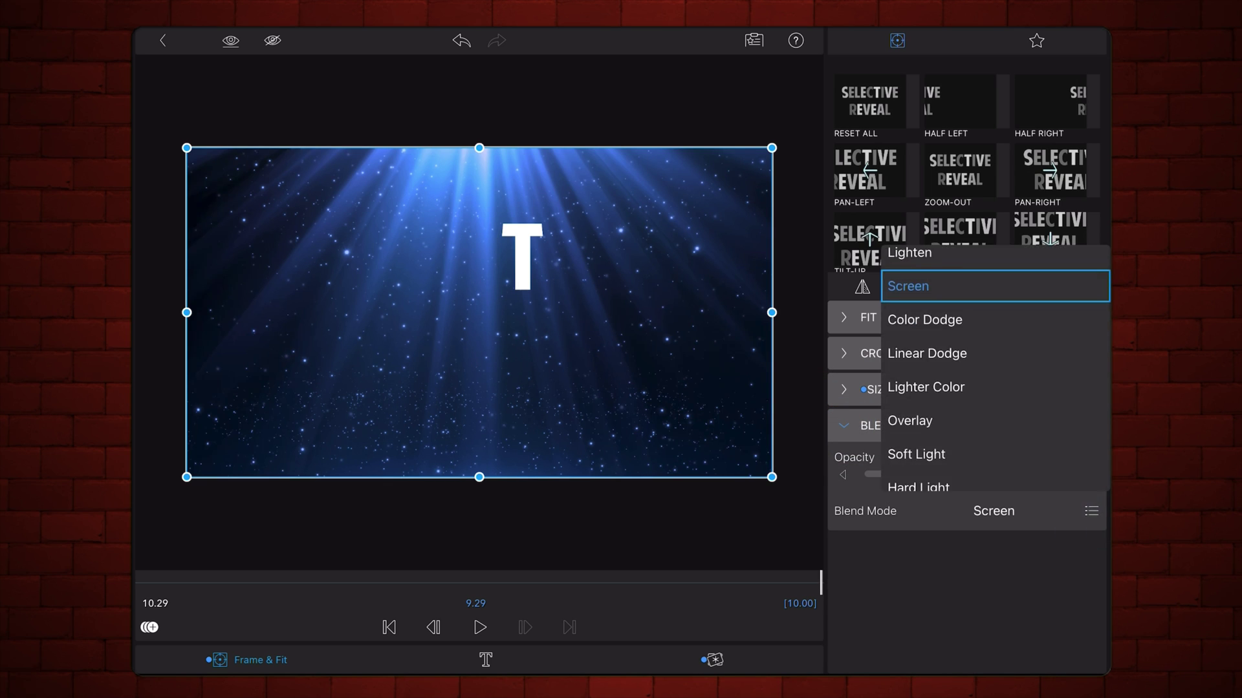
scroll(979, 354, "down", 5)
scroll(971, 368, "down", 5)
left_click(955, 474)
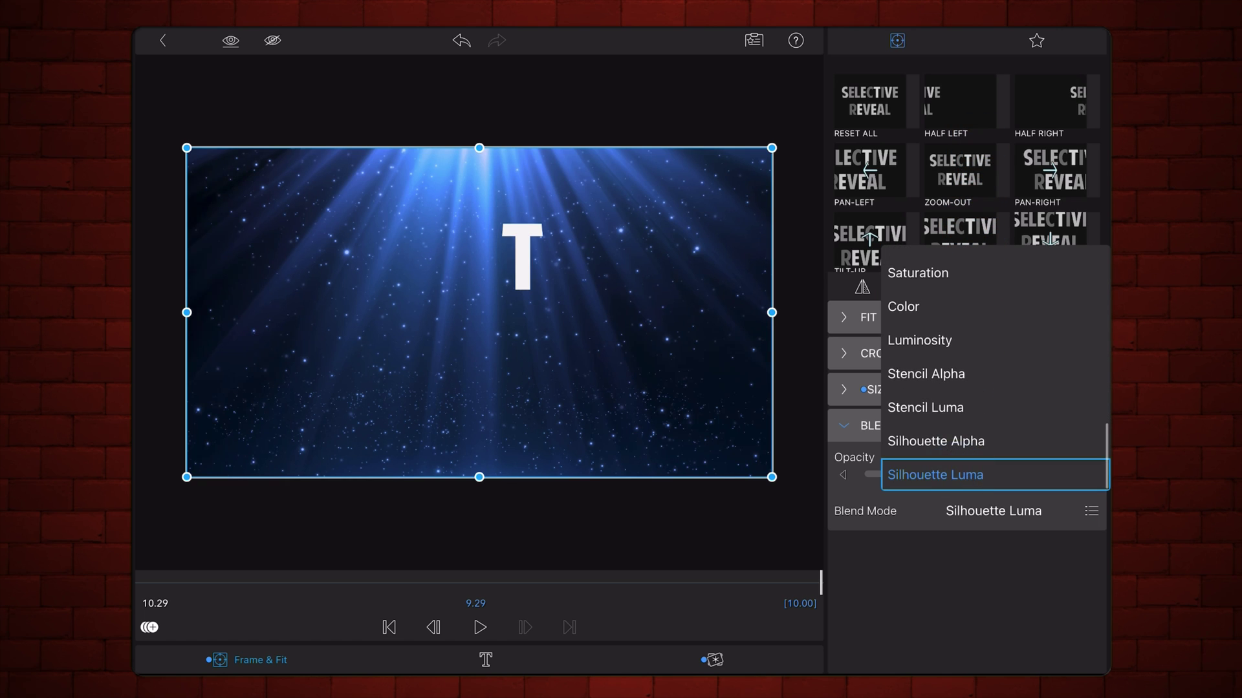
left_click(179, 58)
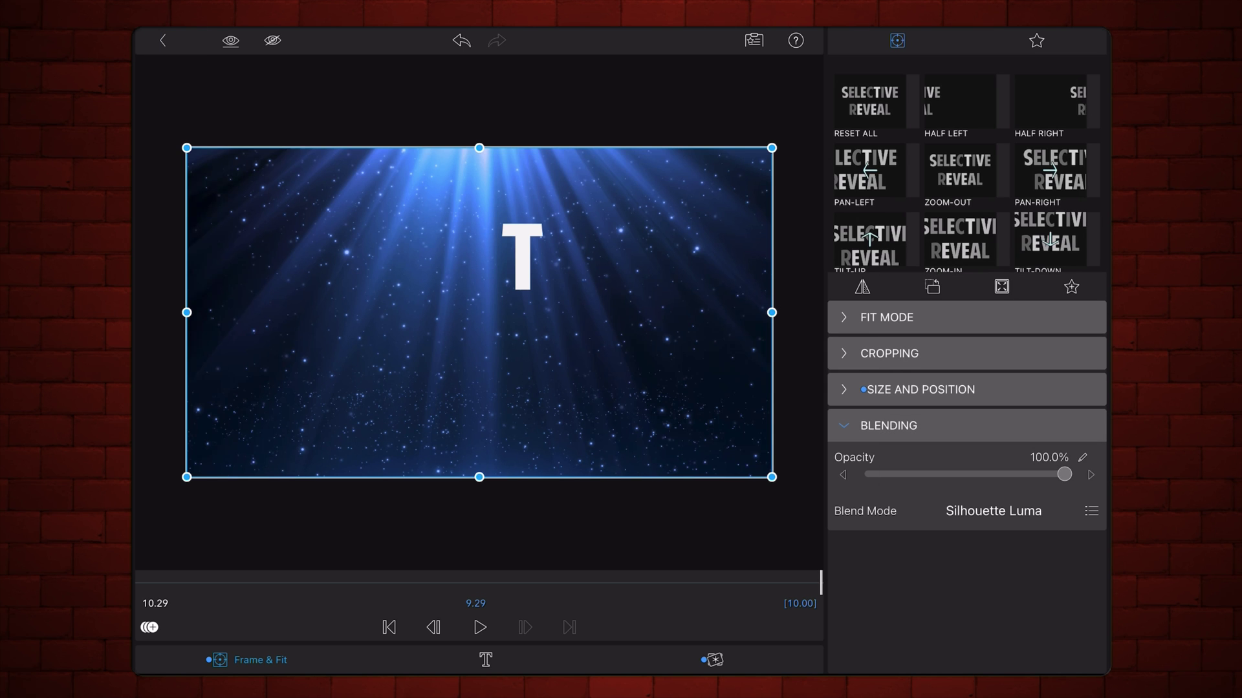
Hide the upper title track (track 2) using its eye icon.
left_click(162, 39)
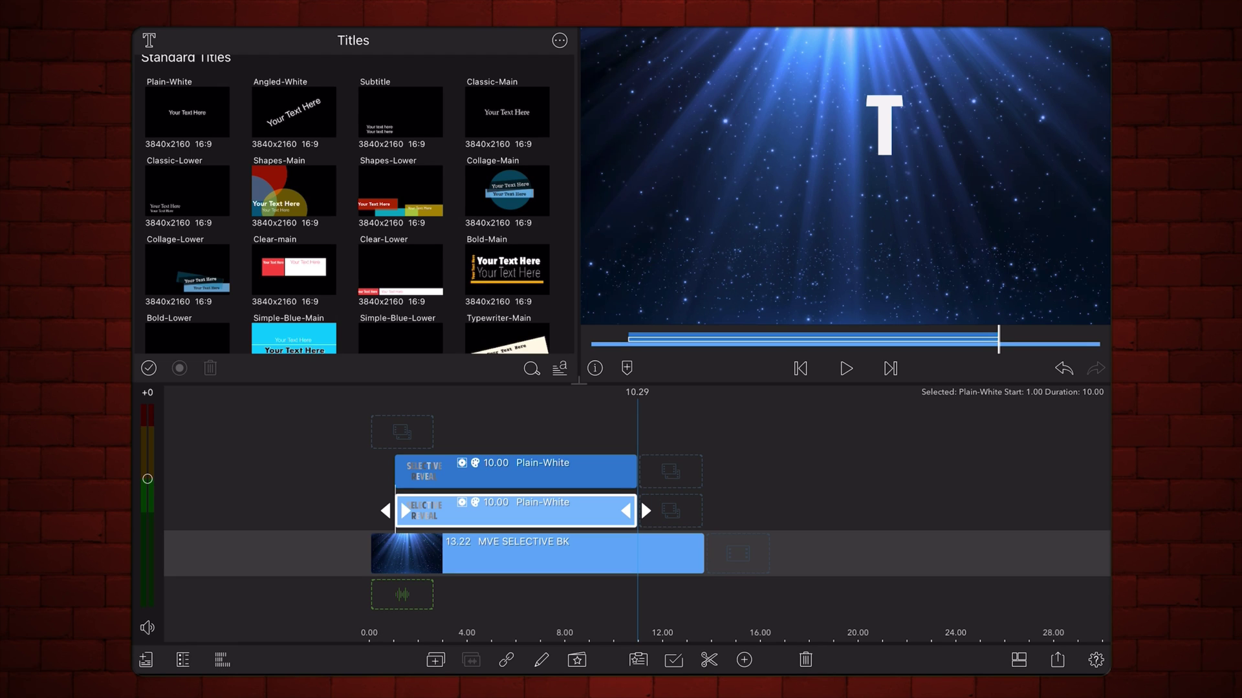
left_click(182, 660)
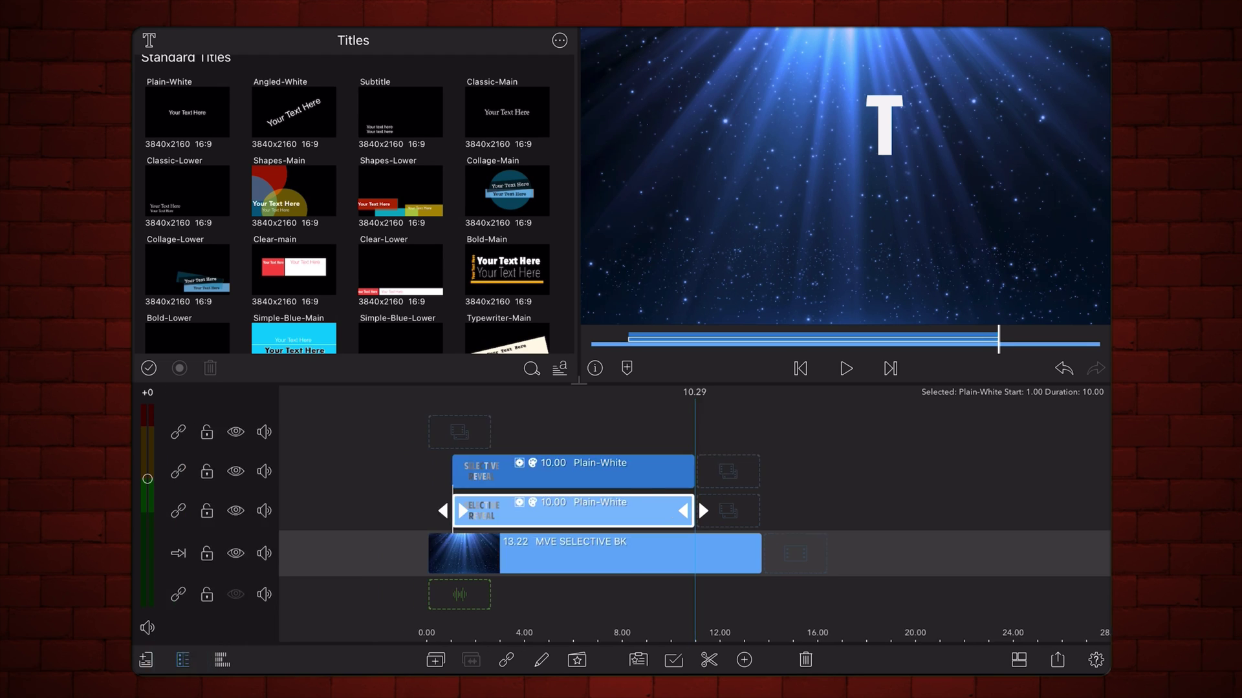
left_click(236, 472)
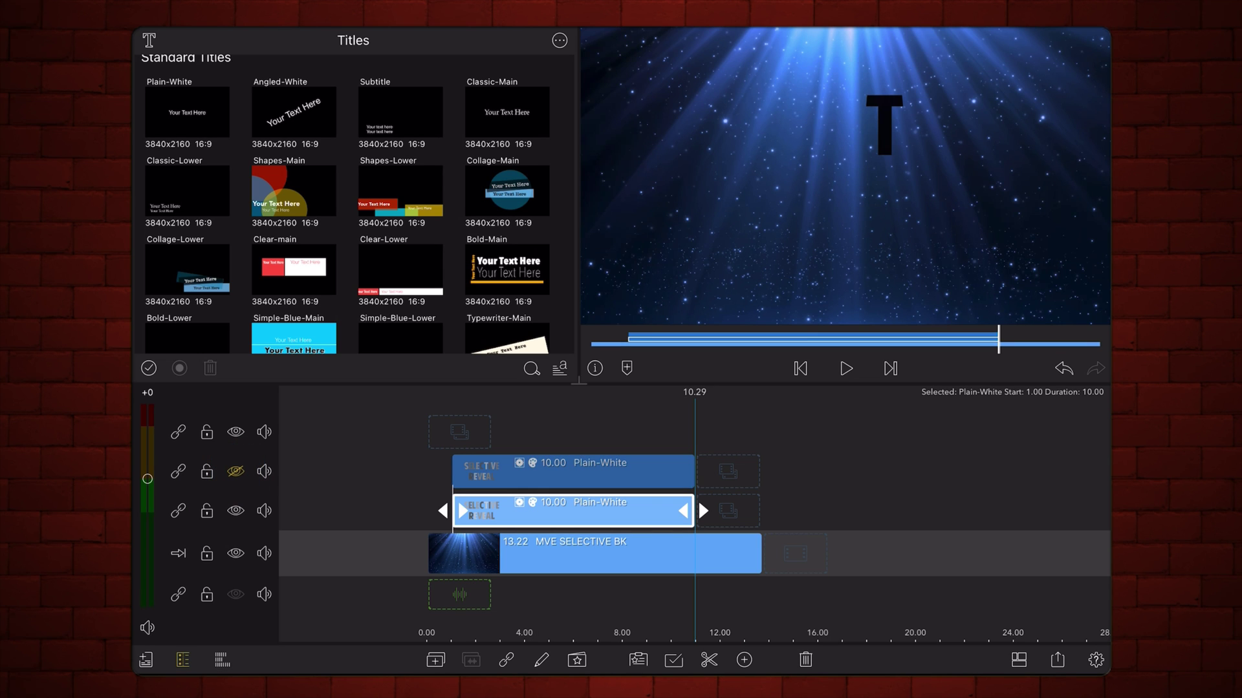
Play the preview from the start to watch black letters reveal over the stars.
left_click_drag(599, 606, 848, 624)
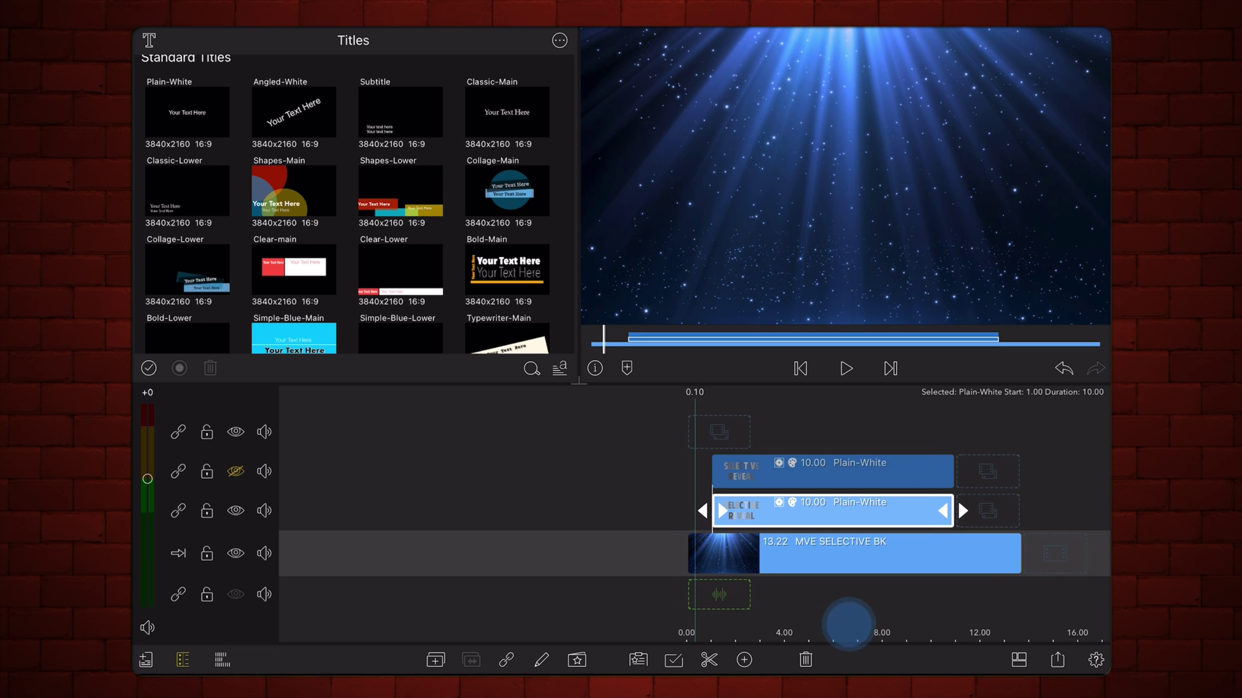
left_click(846, 369)
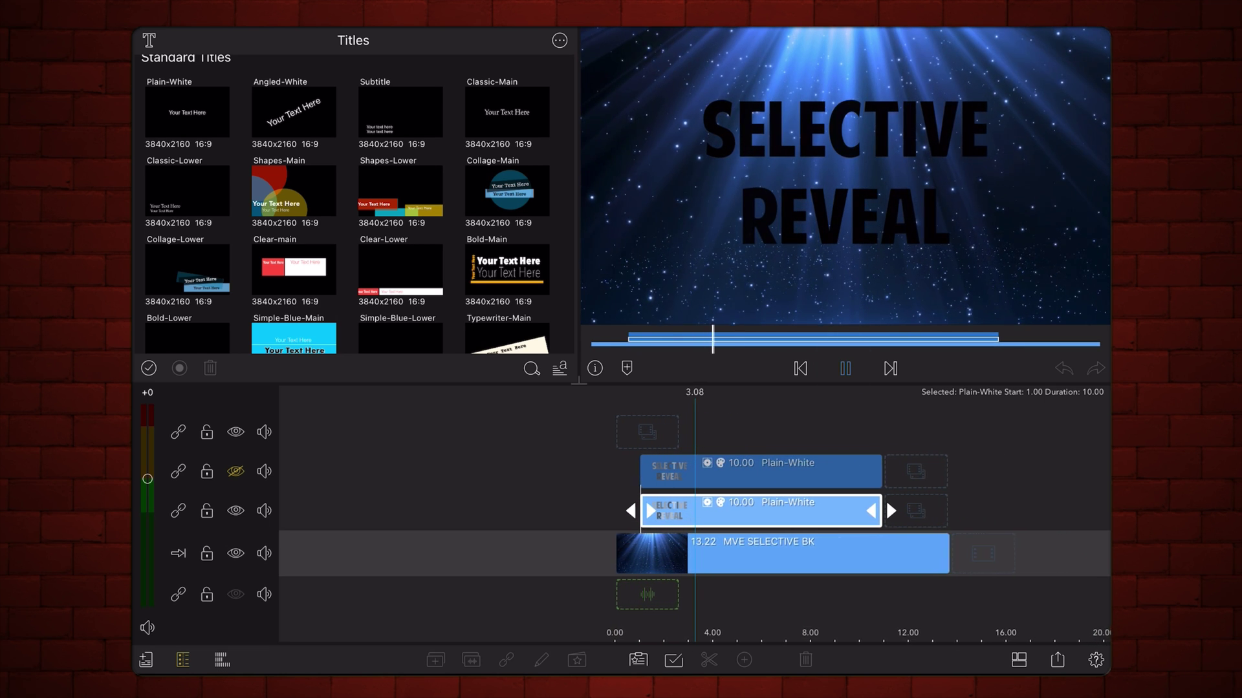
left_click_drag(771, 593, 717, 597)
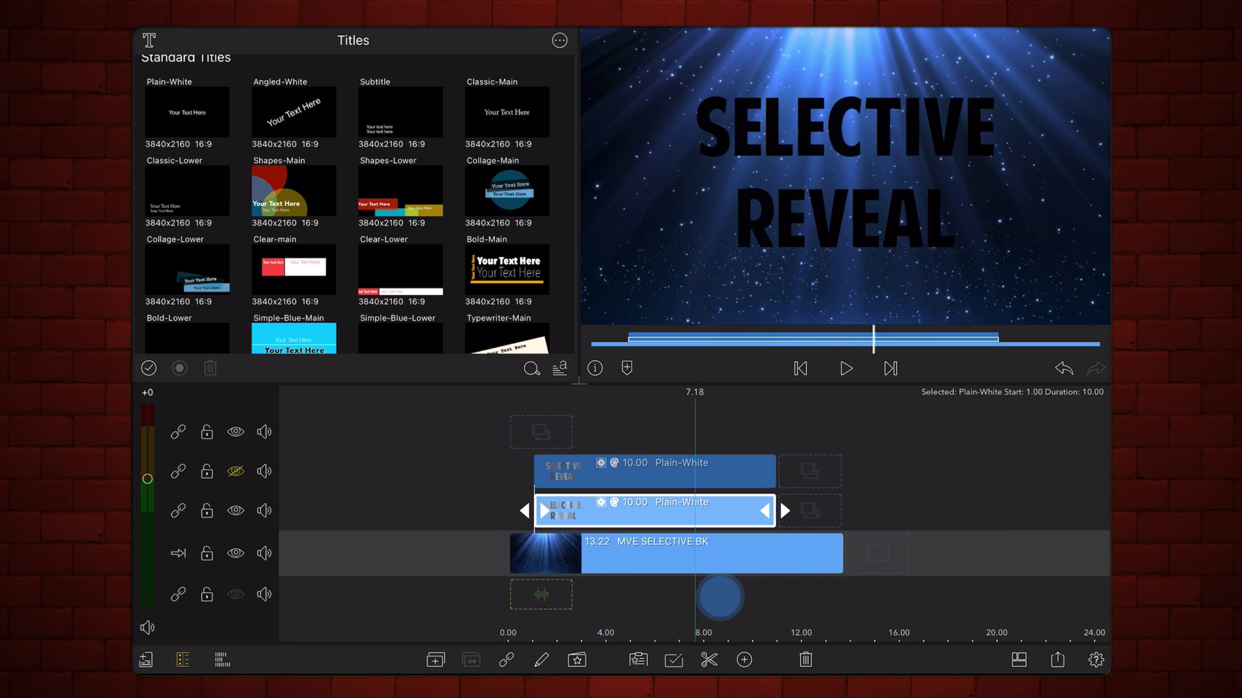
left_click(846, 369)
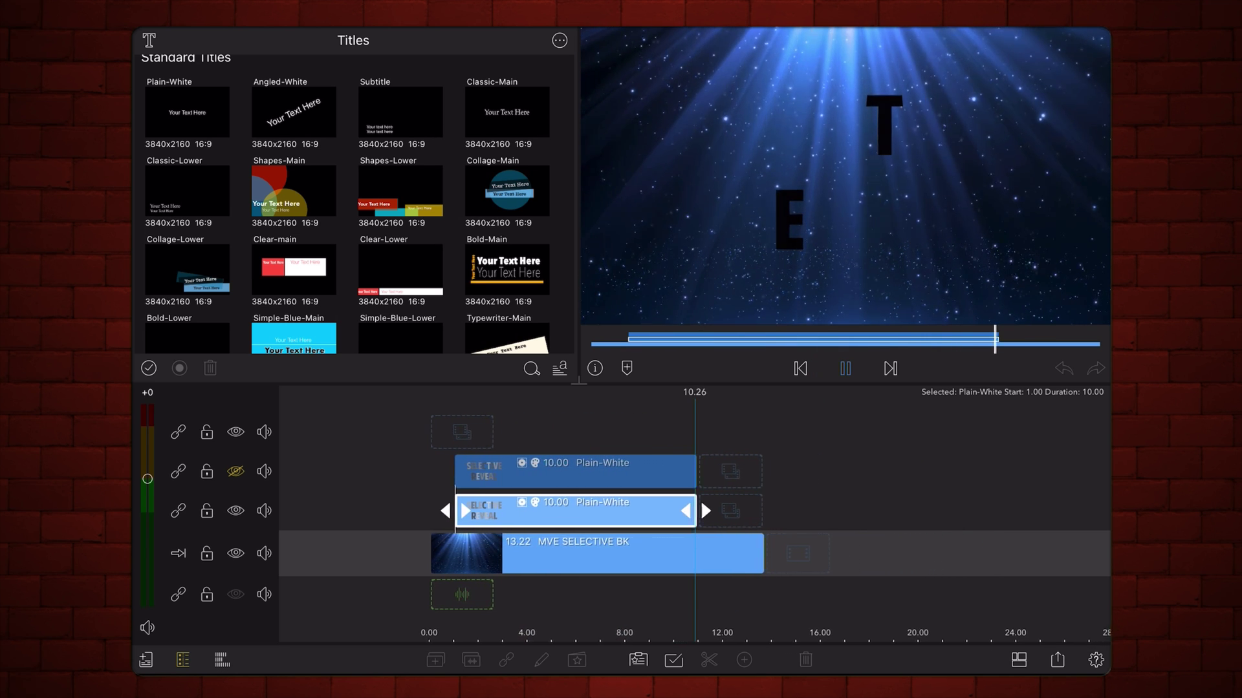
left_click(846, 369)
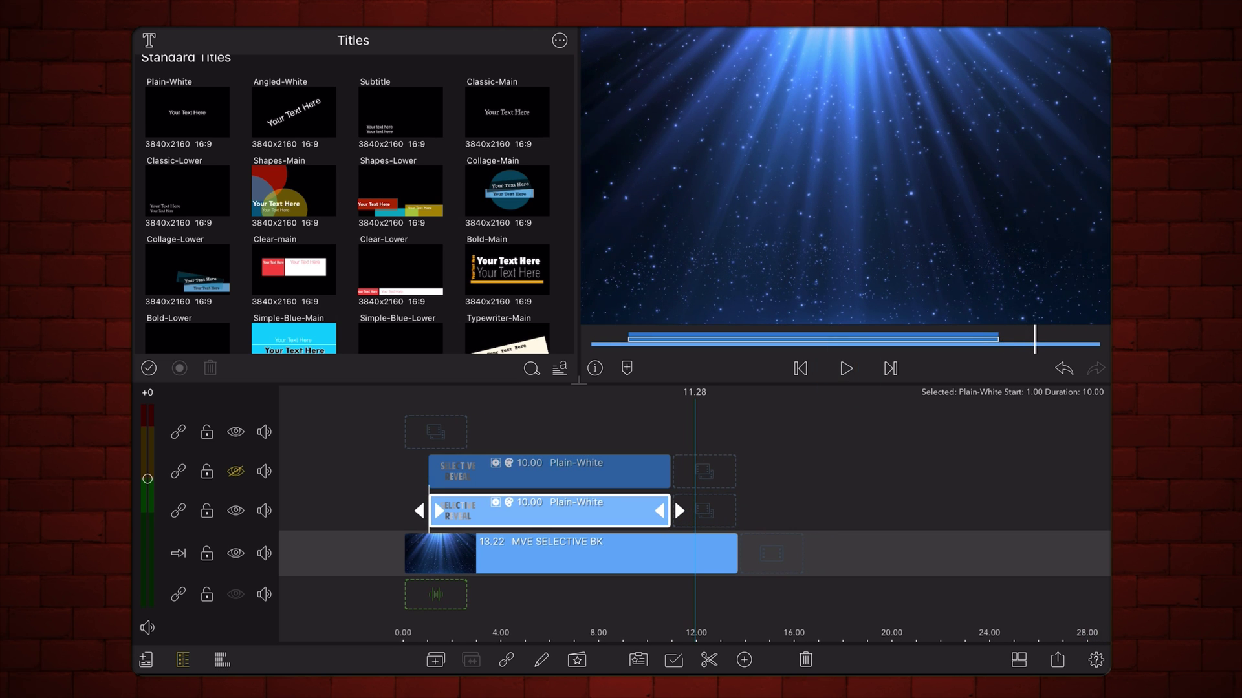
Unhide track 2, scrub to about 4 seconds, and open the title clip's editor.
left_click(235, 471)
left_click_drag(486, 601, 825, 602)
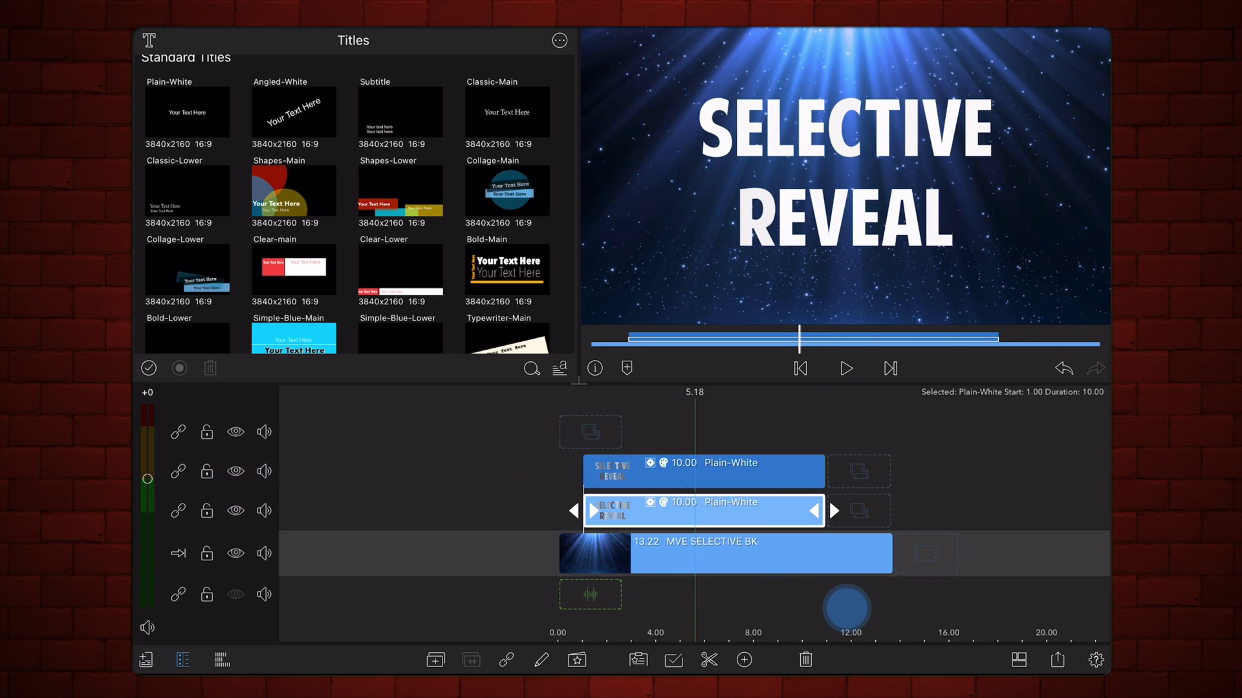
double_click(679, 510)
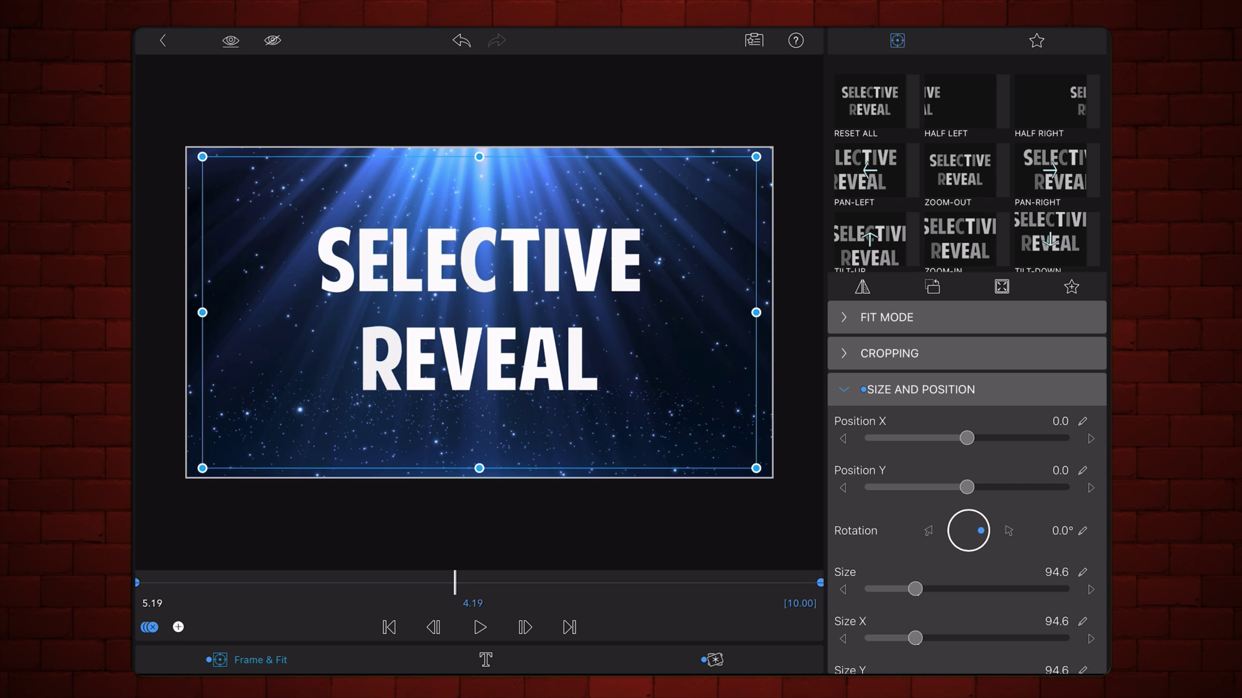
In Color & Effects' 00-ORIGINAL layer, tint the title orange at the first keyframe.
left_click(714, 661)
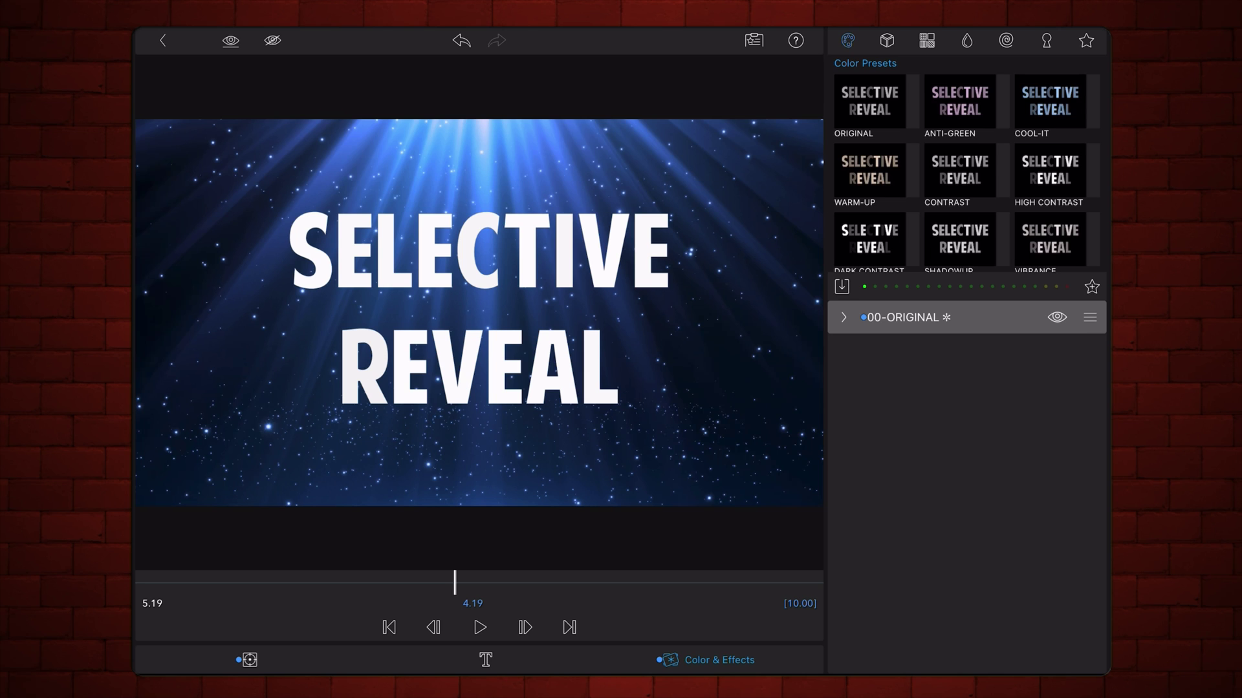
left_click(842, 317)
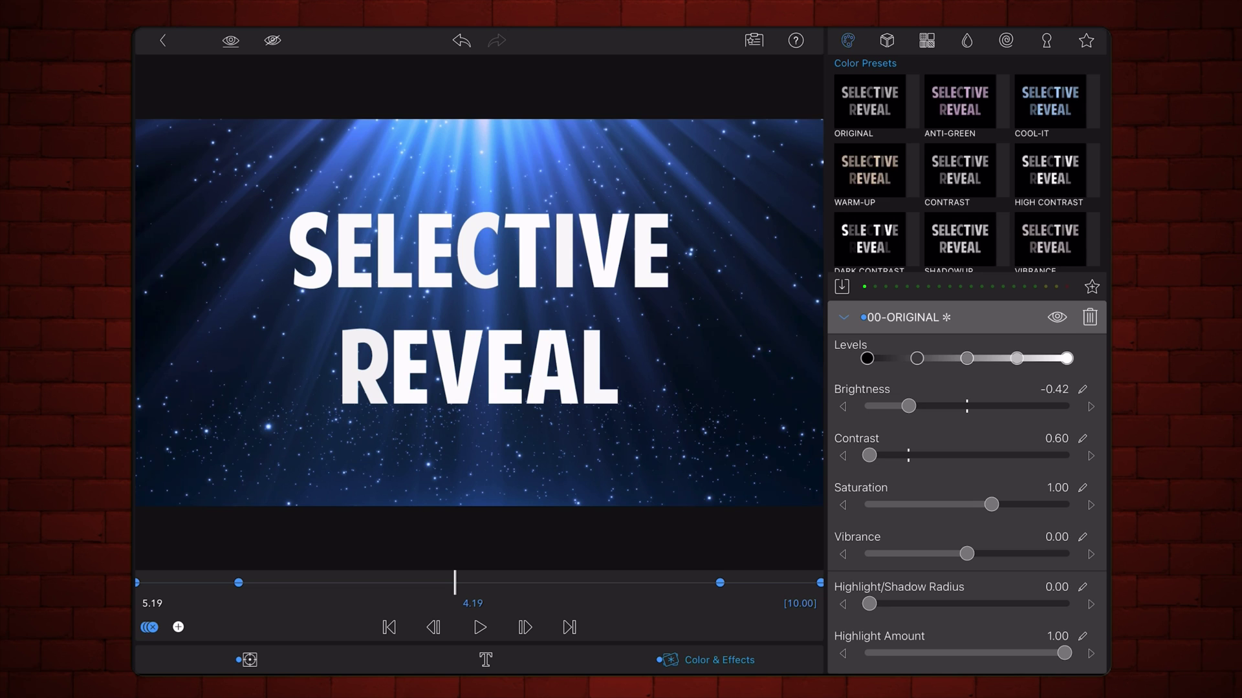
scroll(966, 476, "down", 5)
left_click(389, 627)
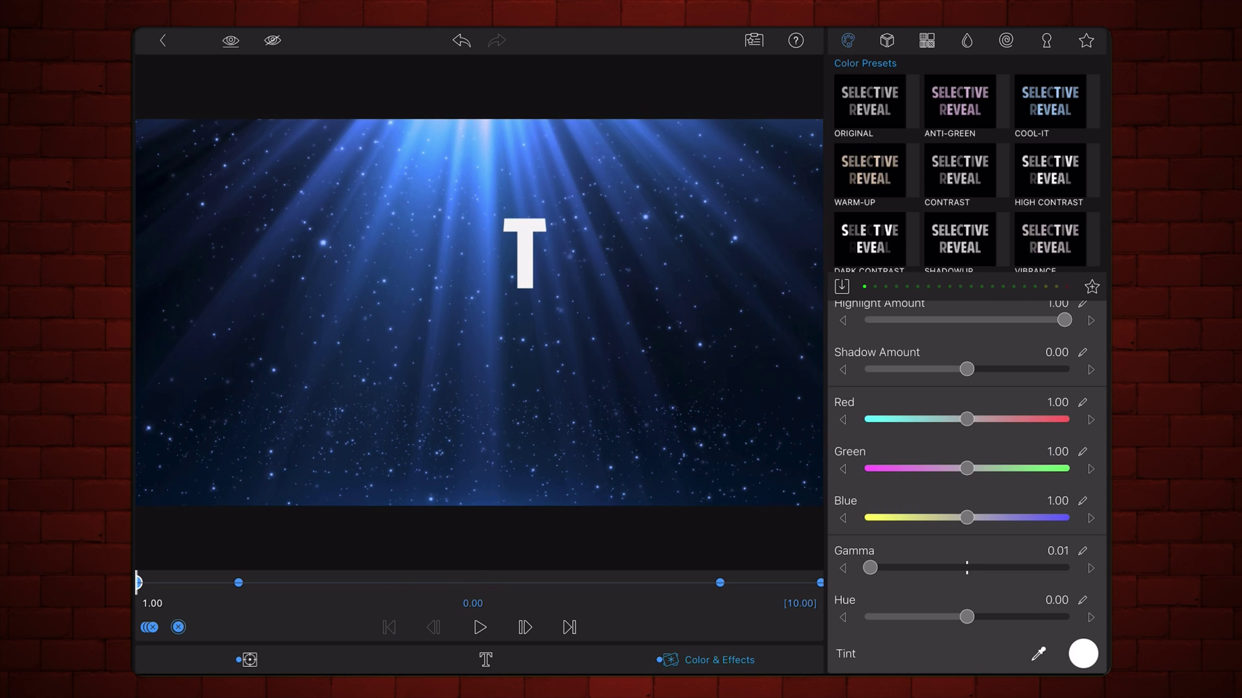
left_click(1083, 654)
left_click(957, 436)
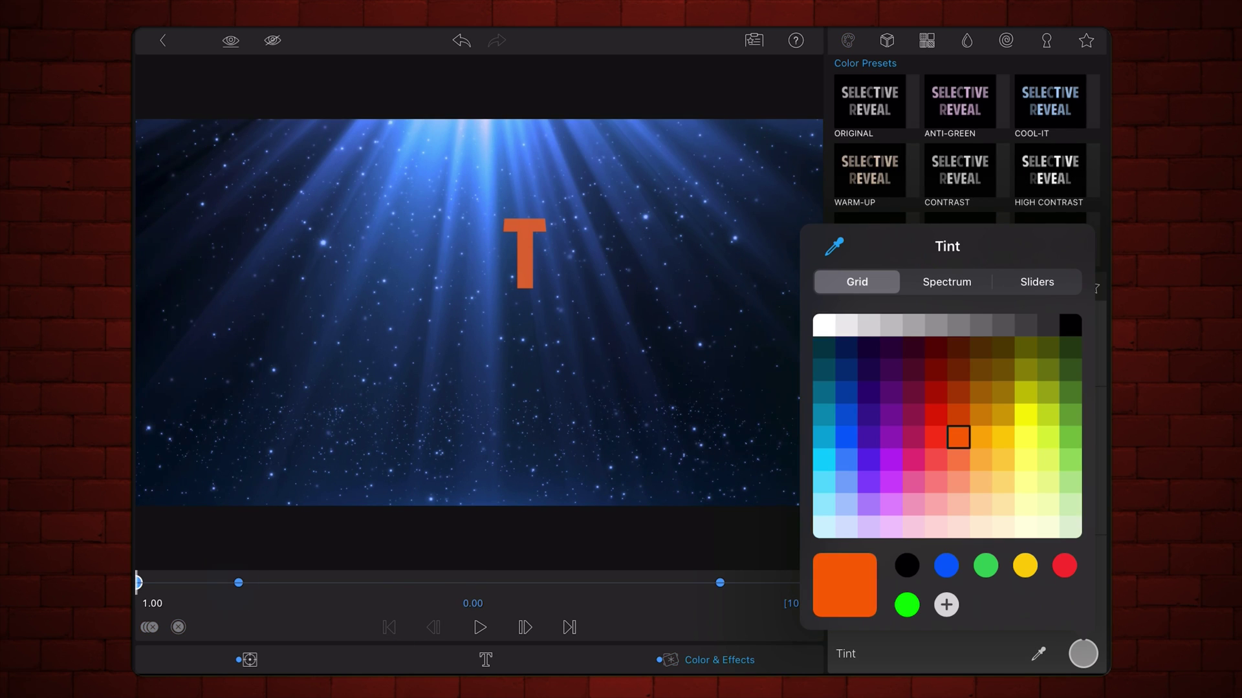
Set the tint at the 2.15 and 8.15 keyframes to white.
left_click(525, 627)
left_click(1083, 654)
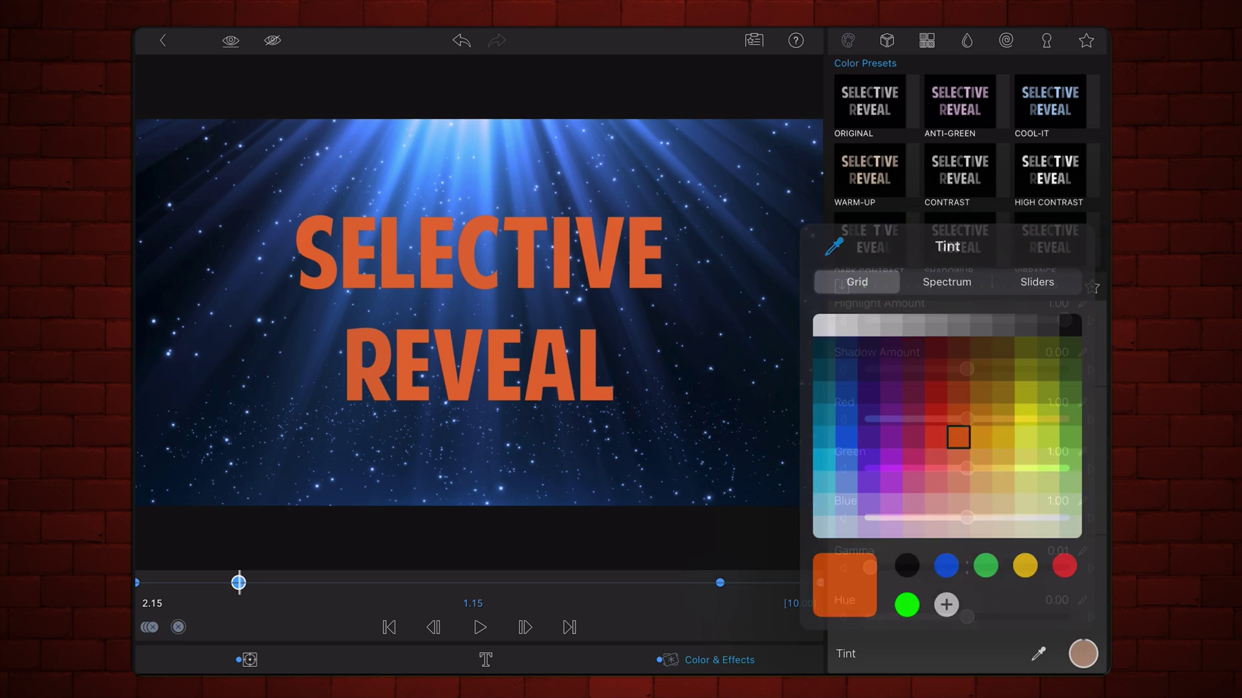
left_click(526, 628)
left_click(1082, 653)
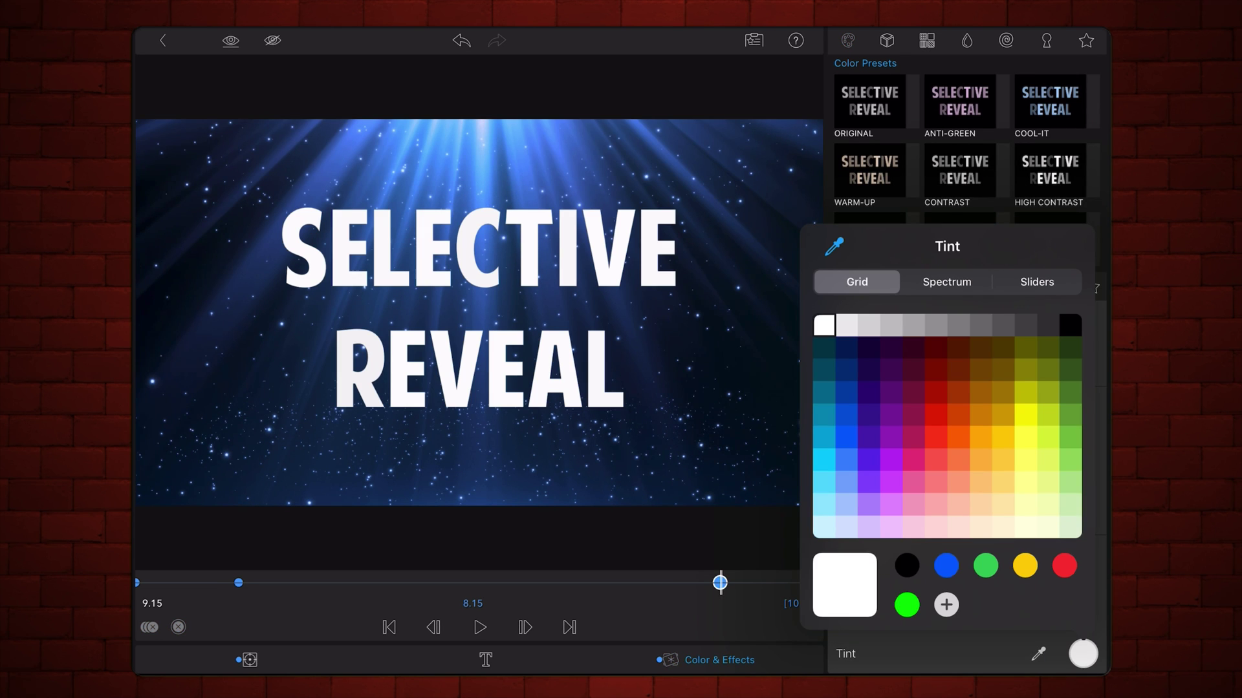
left_click(1026, 436)
left_click(562, 627)
Tint the title yellow at the last keyframe.
left_click(563, 627)
left_click(1083, 654)
left_click(1025, 436)
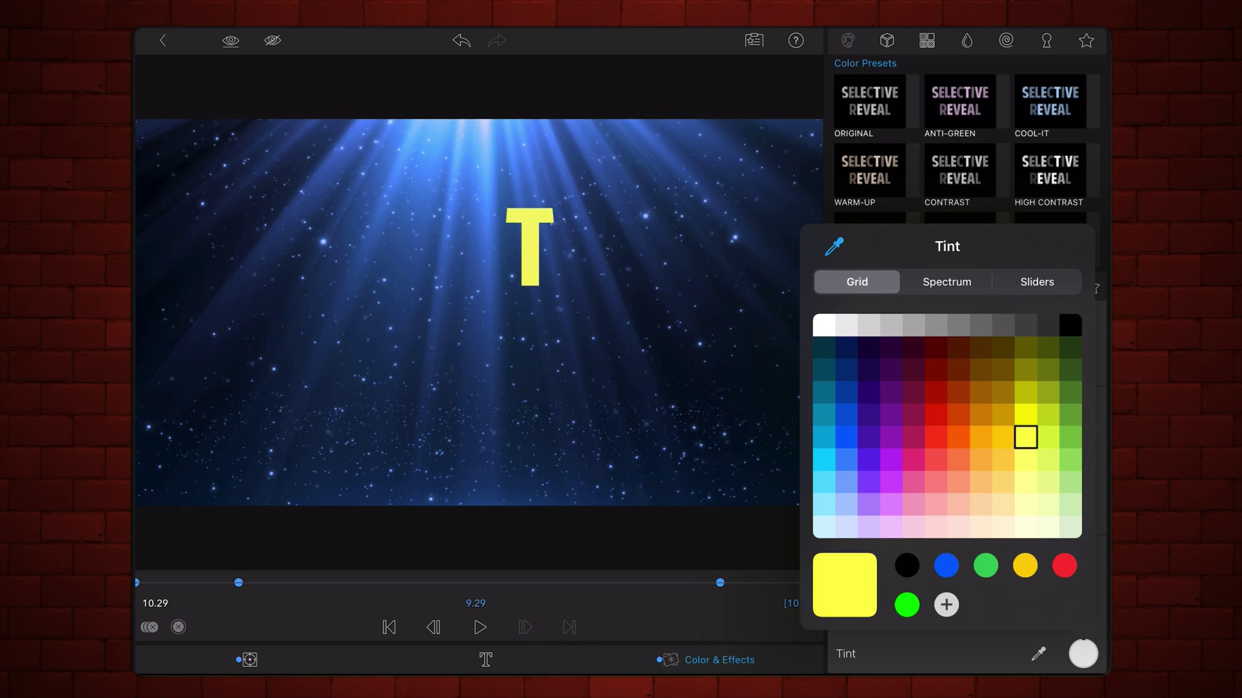
left_click(564, 627)
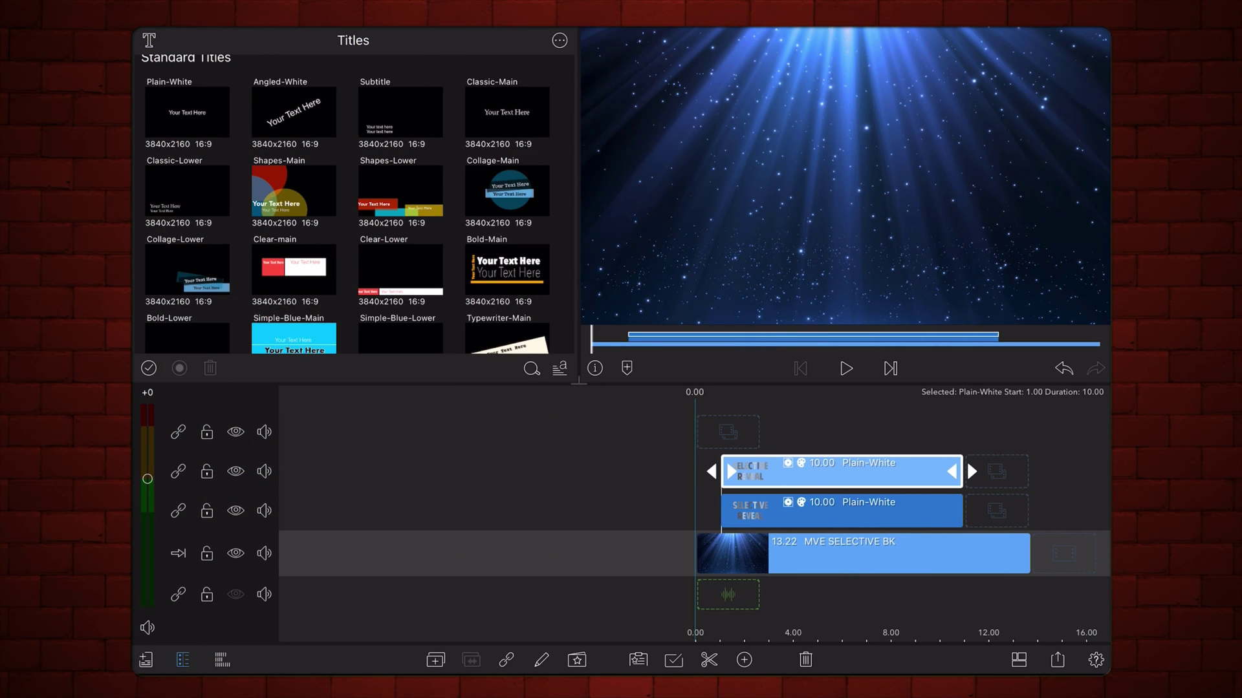
Play back both title copies with the new tint animation in the preview.
left_click(846, 369)
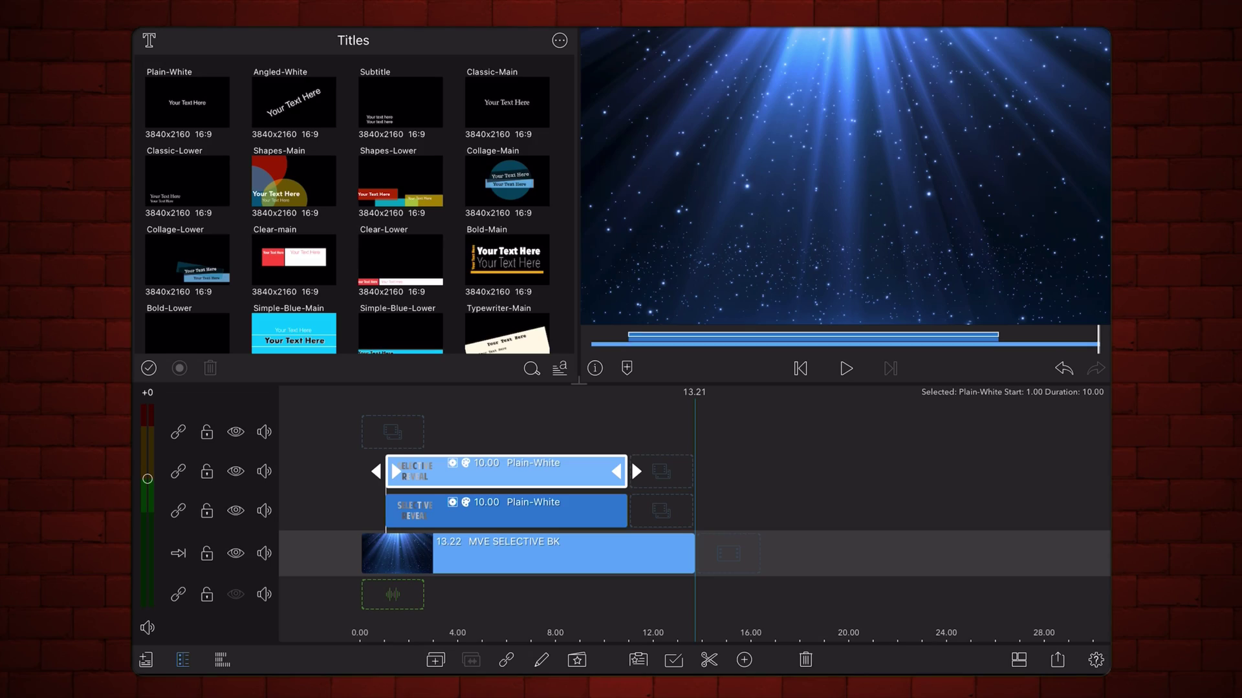
Delete the top Plain-White title and place a copy of the letters title at 13.22 above the wavy clip.
left_click(805, 659)
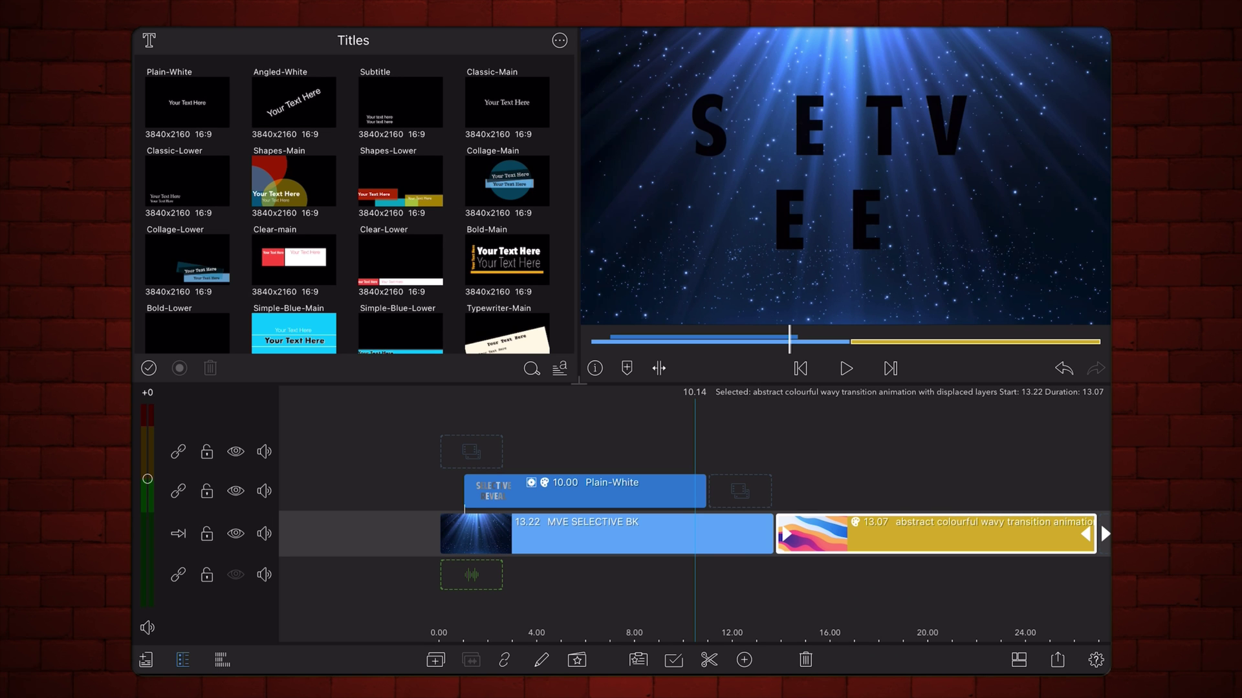
left_click(611, 490)
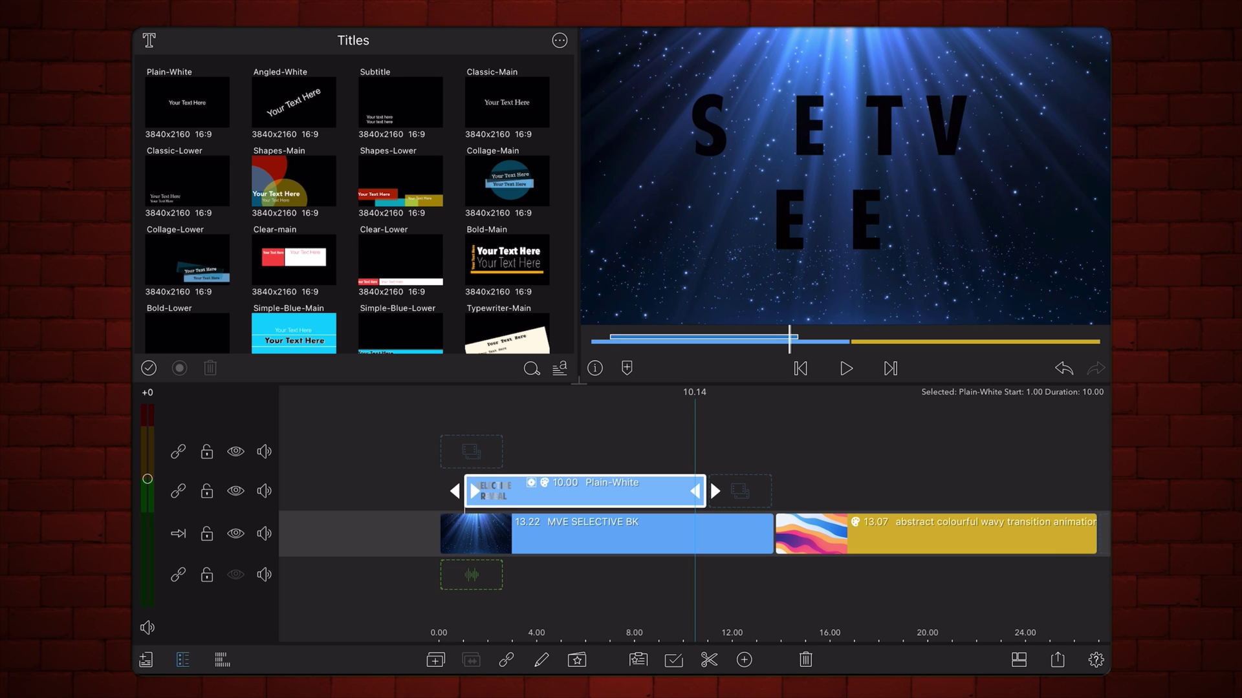
left_click(435, 659)
left_click_drag(582, 471, 902, 505)
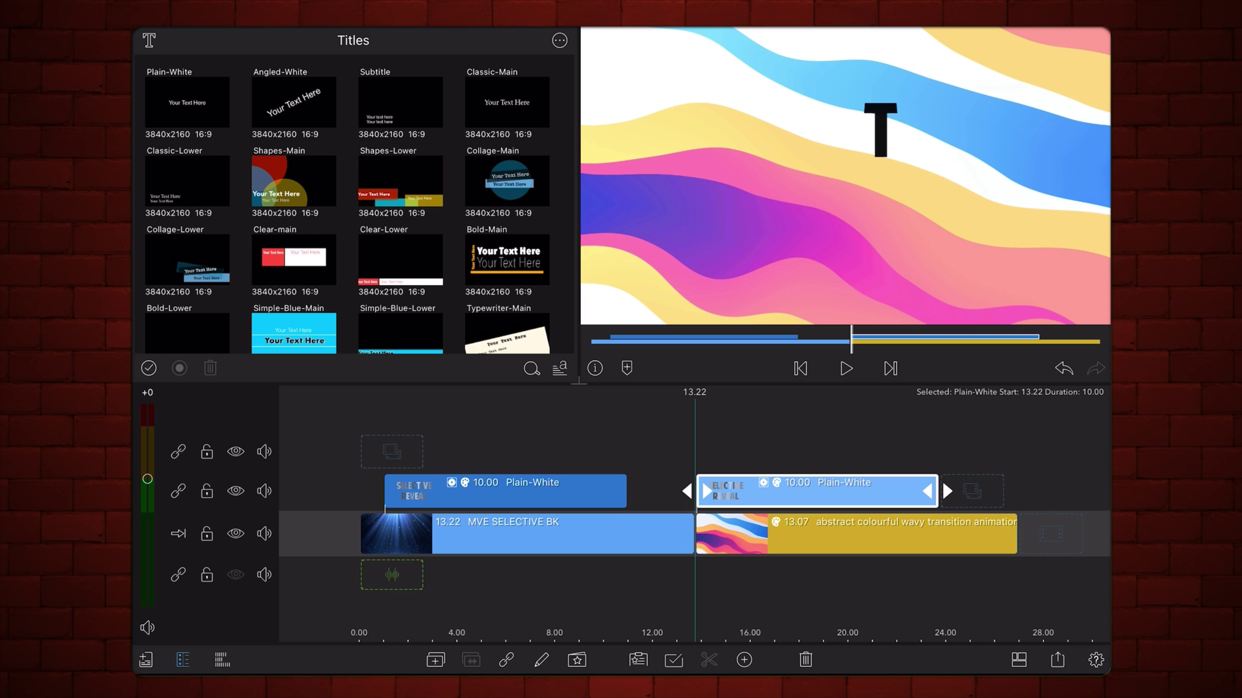
Trim the wavy video clip to 10.00 seconds.
left_click_drag(876, 582, 874, 583)
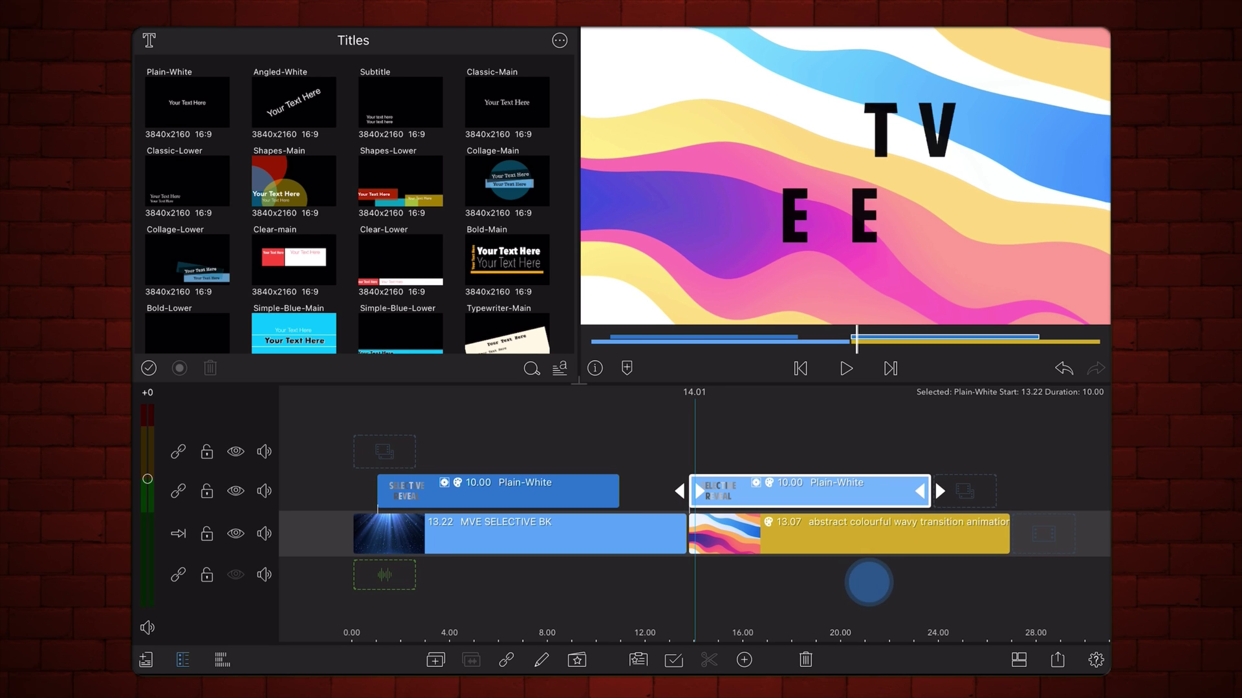
left_click(864, 534)
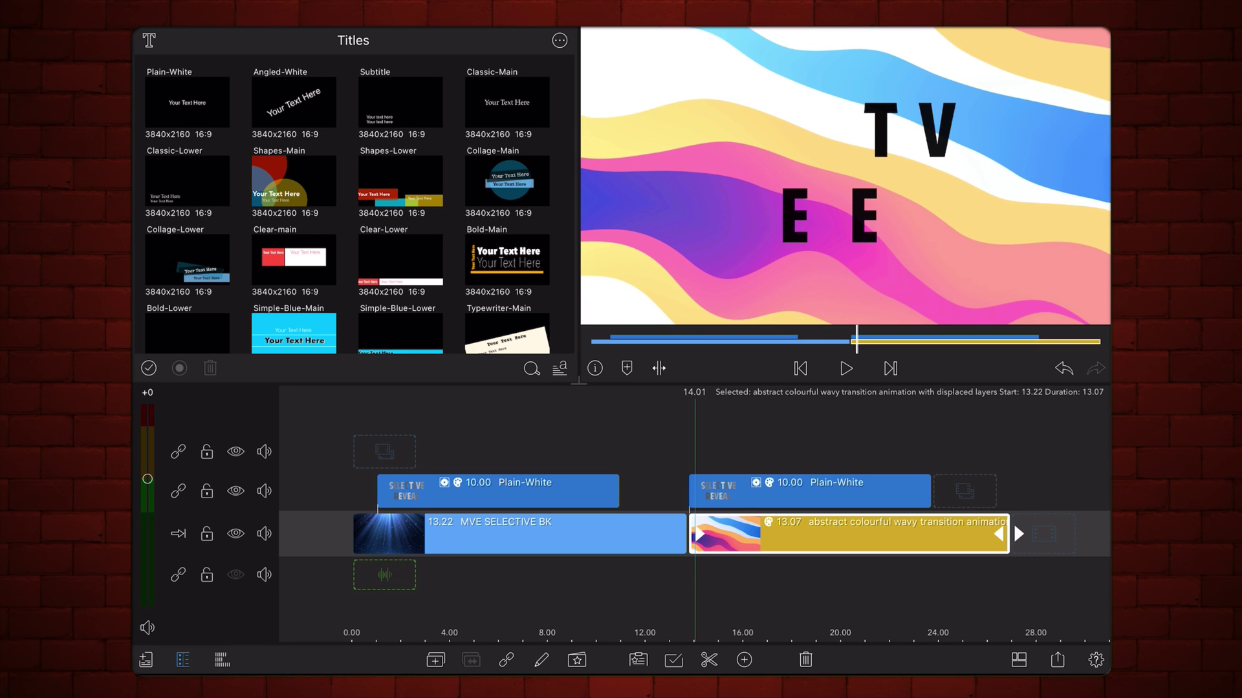
left_click_drag(1009, 534, 935, 534)
mouse_move(1014, 589)
left_mouse_down()
mouse_move(892, 588)
mouse_move(1026, 588)
mouse_move(785, 578)
left_mouse_up()
Set the title copy's Frame & Fit blend mode to Stencil Luma.
double_click(577, 534)
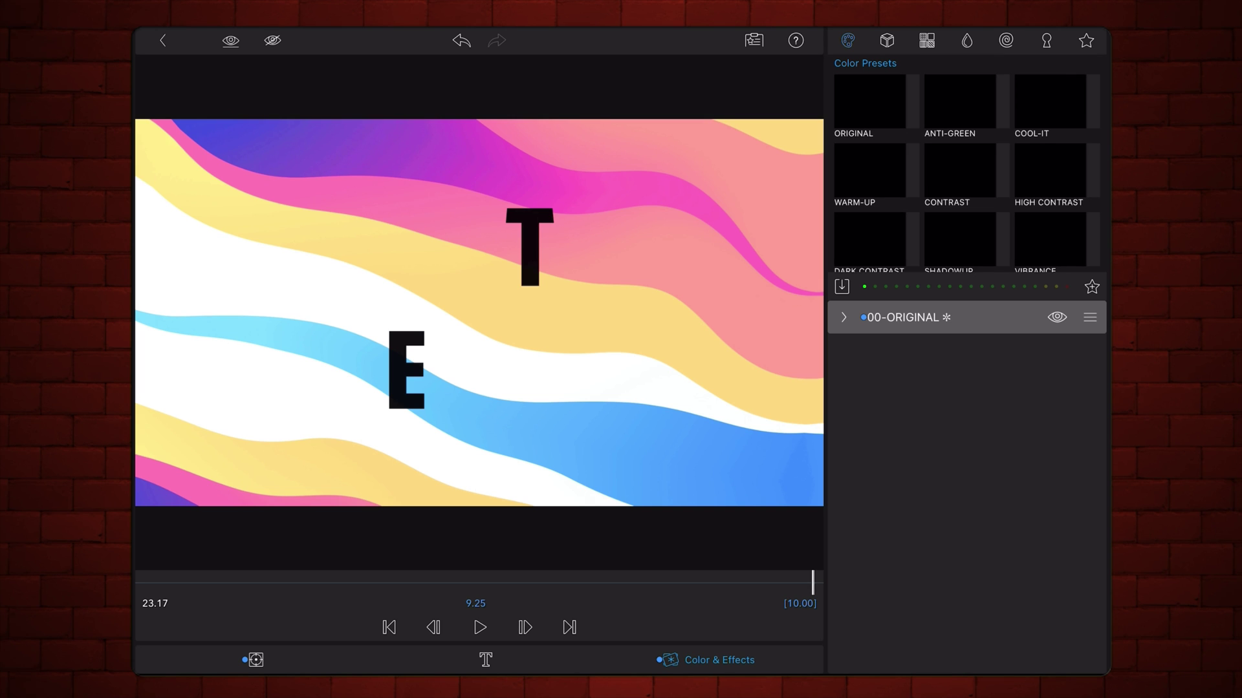
left_click(247, 660)
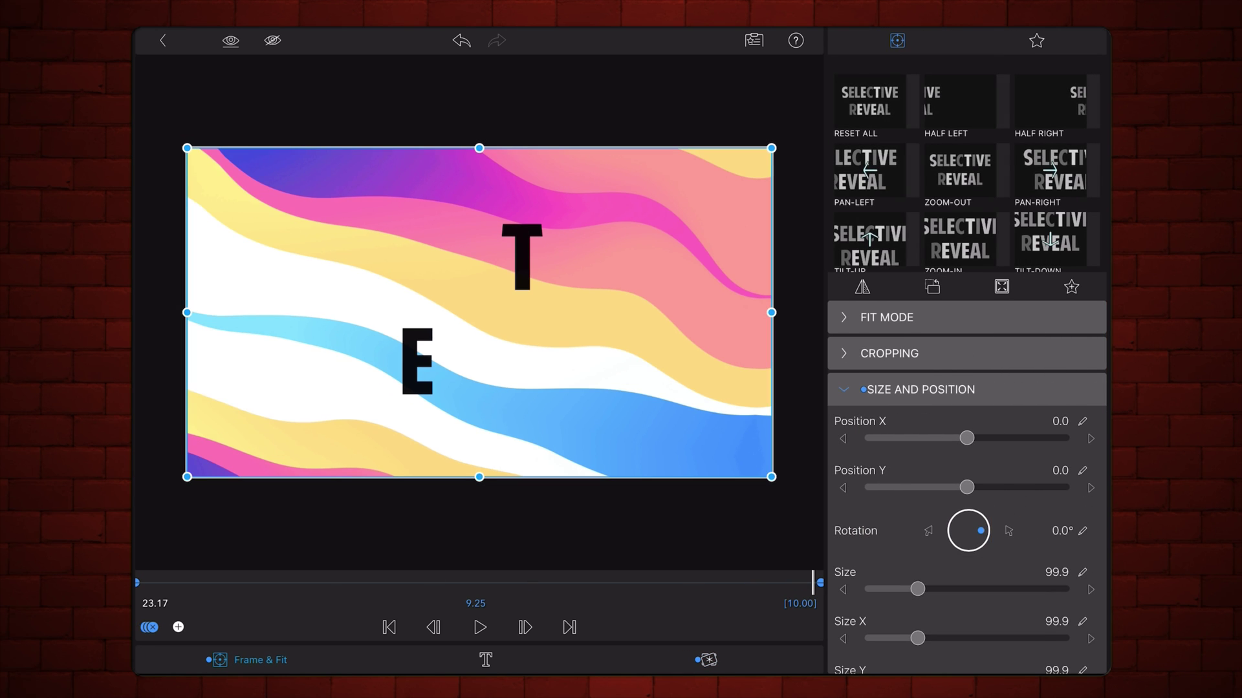
left_click(845, 389)
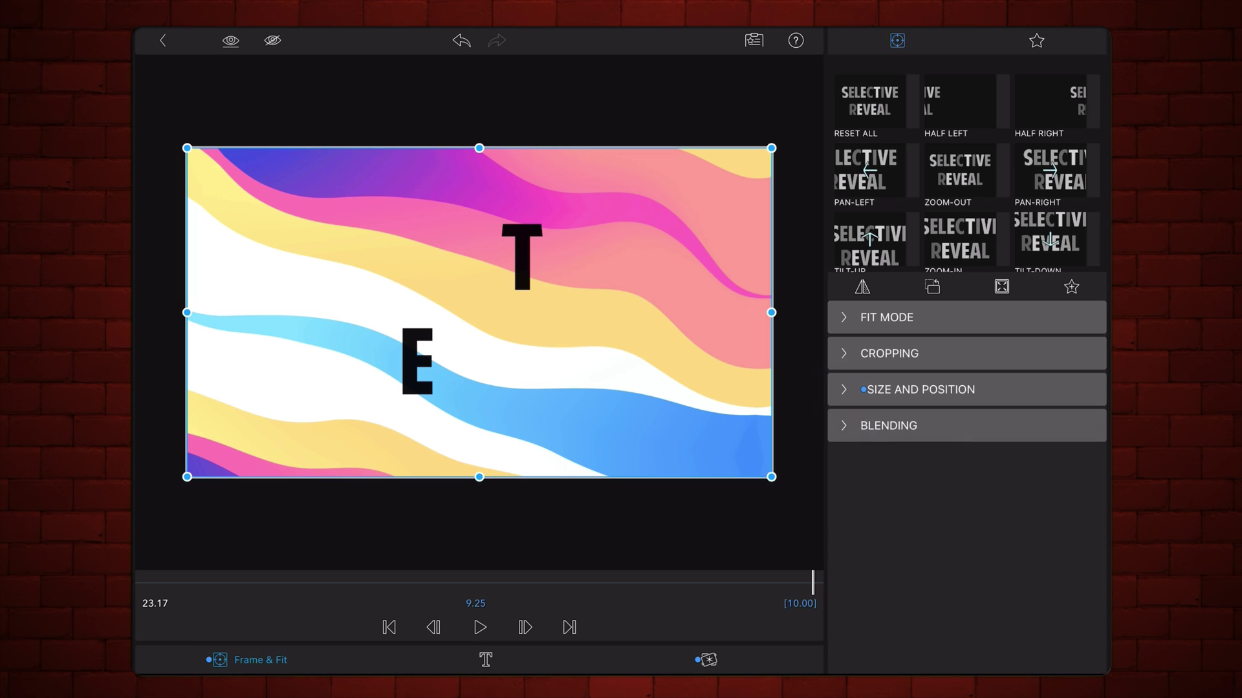
left_click(845, 425)
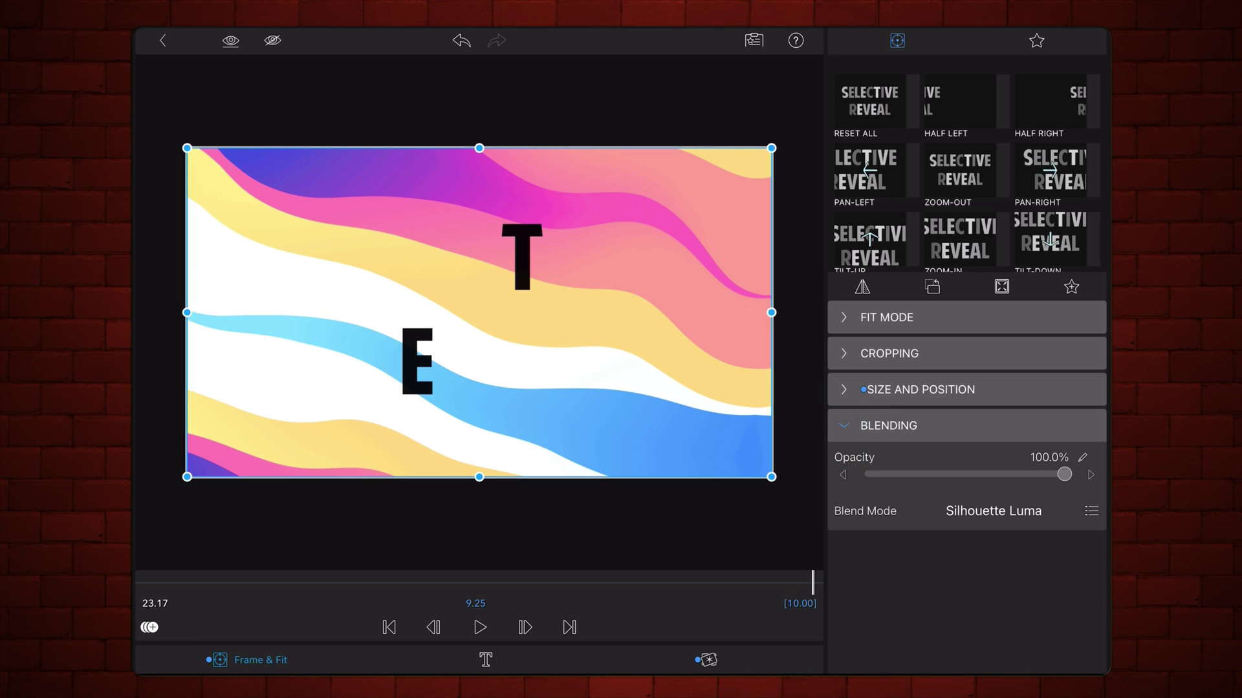
left_click(1090, 511)
left_click(939, 407)
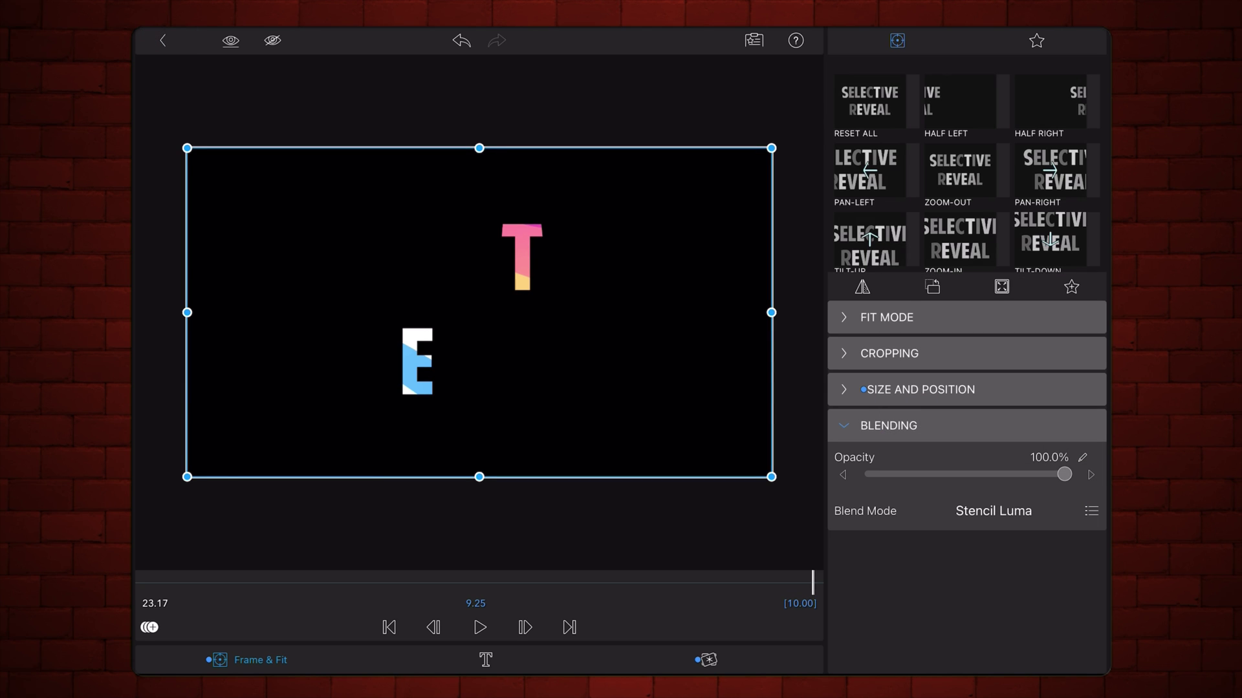
Preview the Stencil Luma title from its start, then export the project as a movie to the library.
key("Escape")
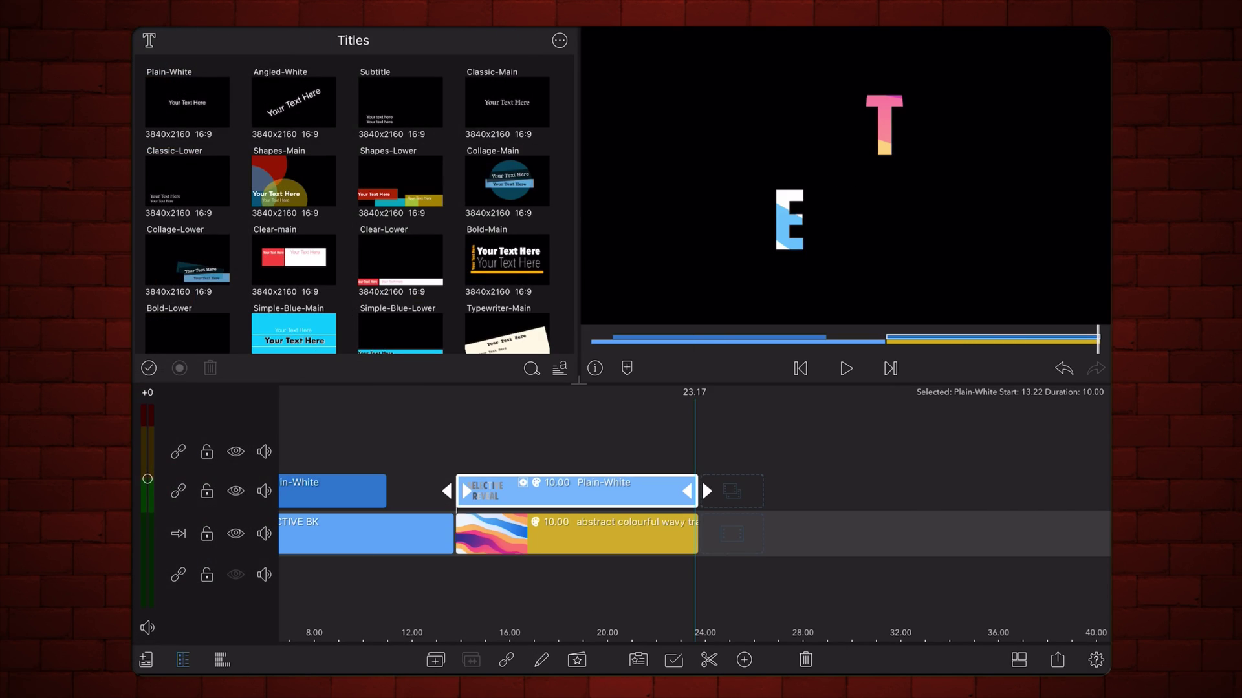
left_click(801, 369)
left_click(846, 368)
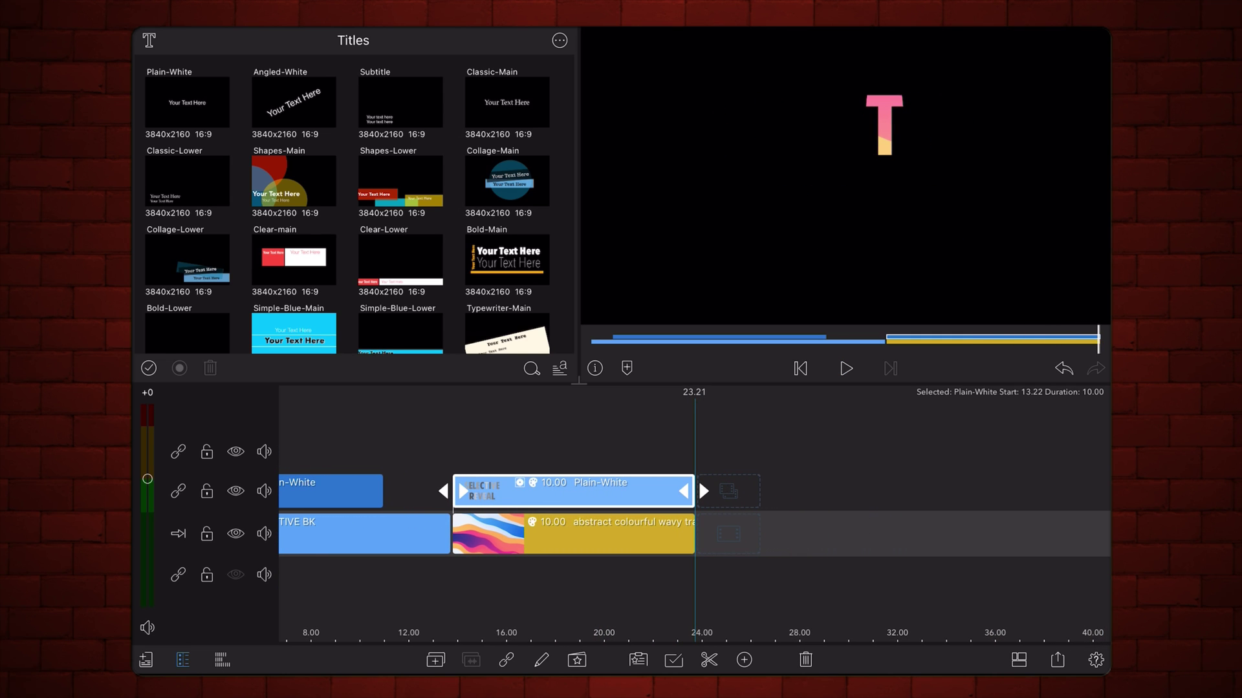
left_click(1057, 659)
left_click(941, 485)
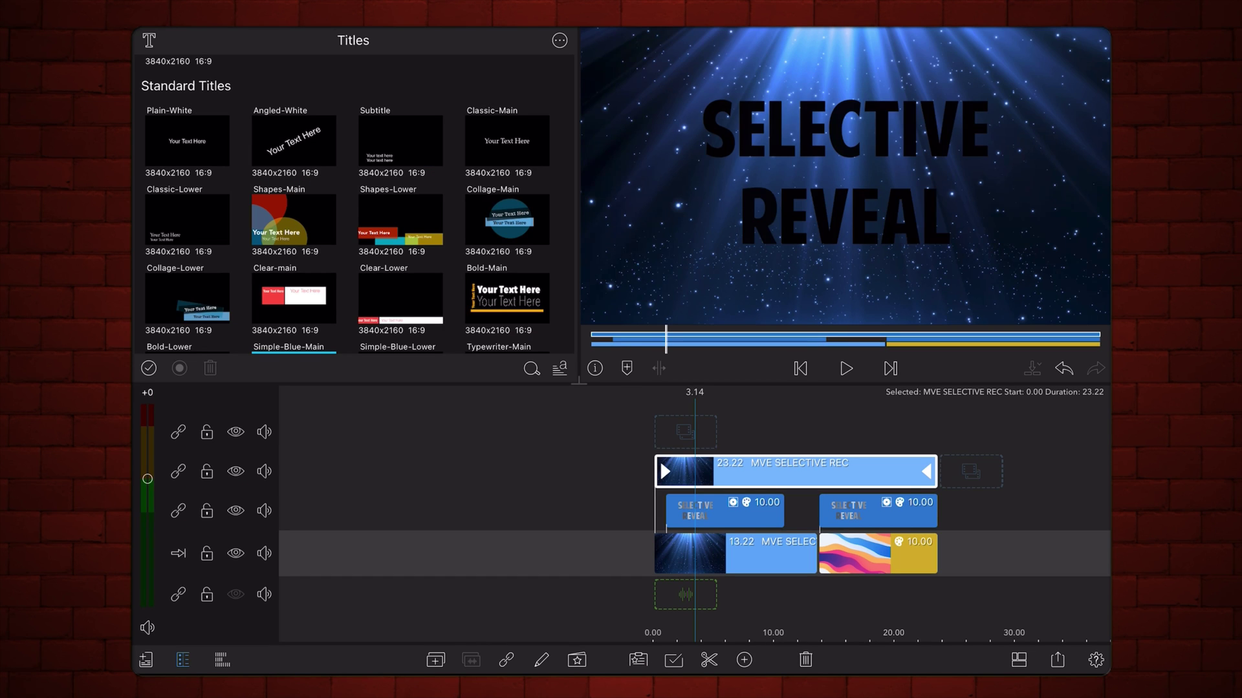
Give the exported MVE SELECTIVE REC clip a purple colour tag.
left_click(595, 368)
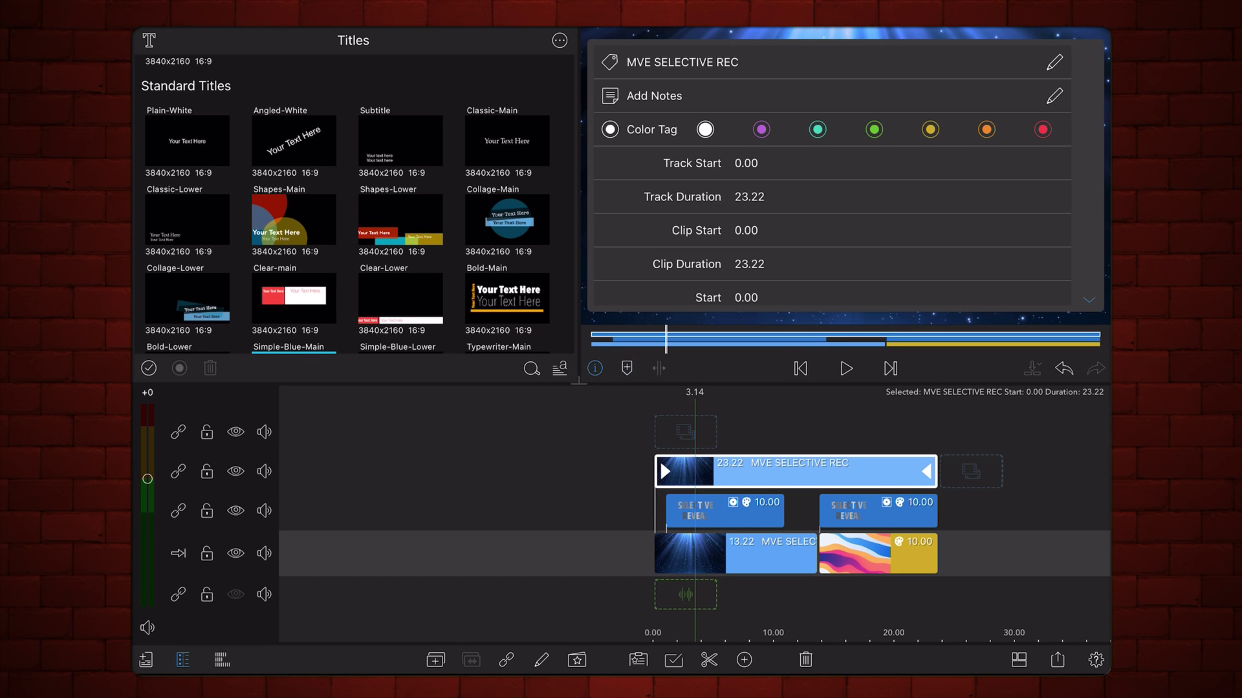
left_click(761, 129)
left_click(595, 367)
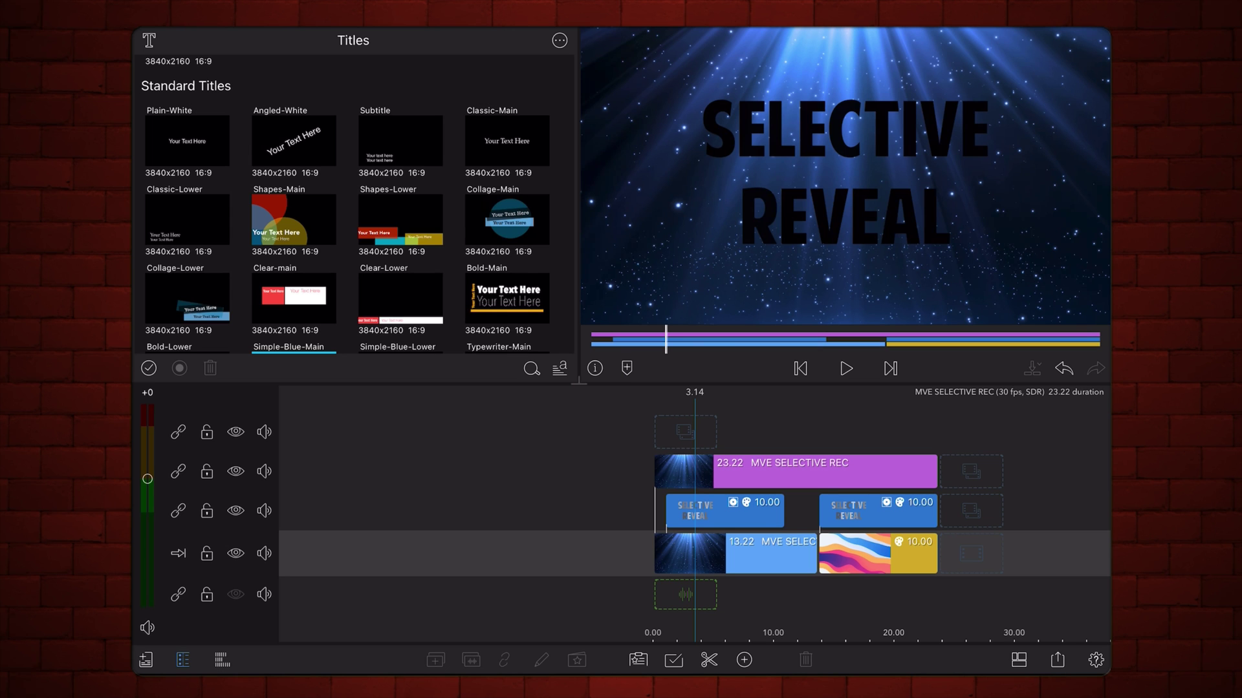
left_click_drag(1053, 447, 924, 450)
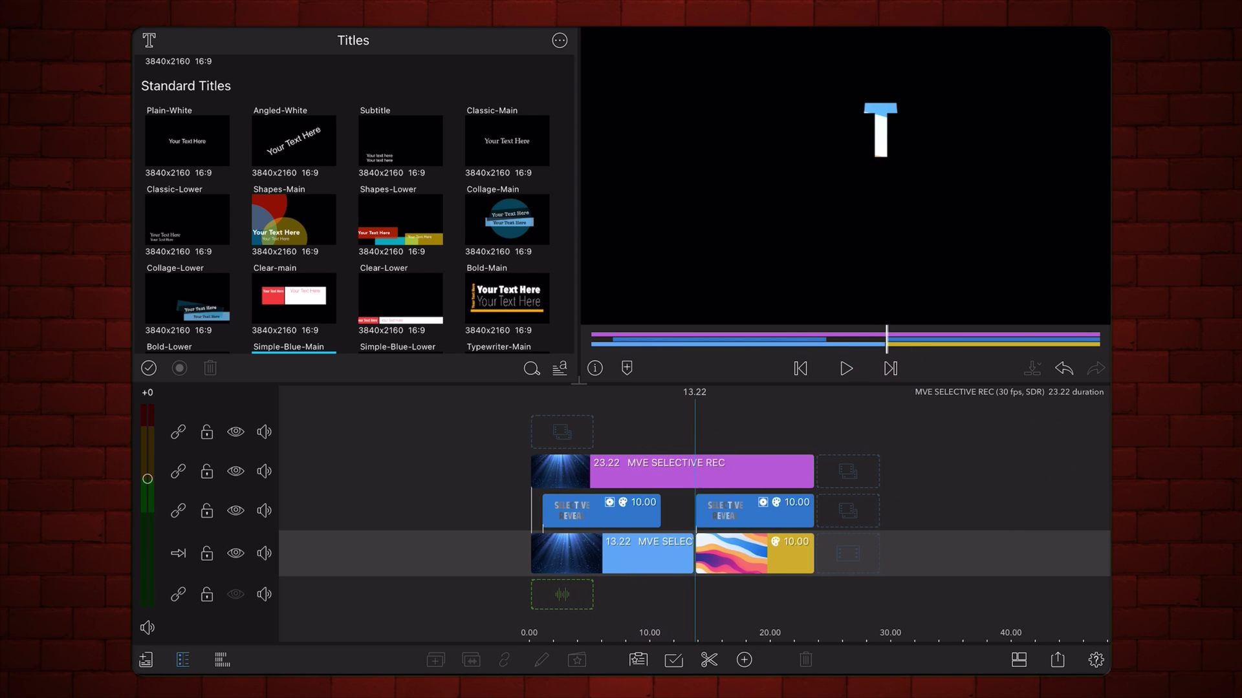
Split the purple clip at 13.22, lift the second part a track, and move both after the wavy clip.
left_click(679, 466)
left_click(709, 659)
scroll(687, 619, "up", 3)
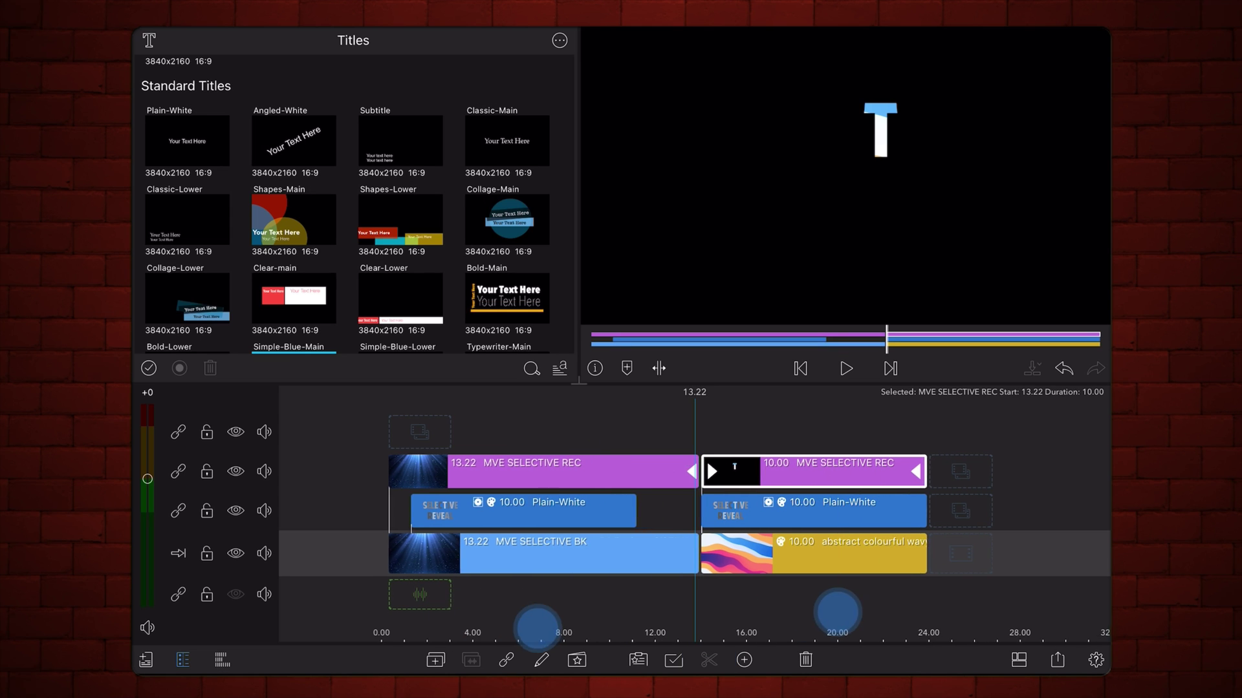
left_click_drag(815, 470, 347, 512)
scroll(694, 515, "down", 3)
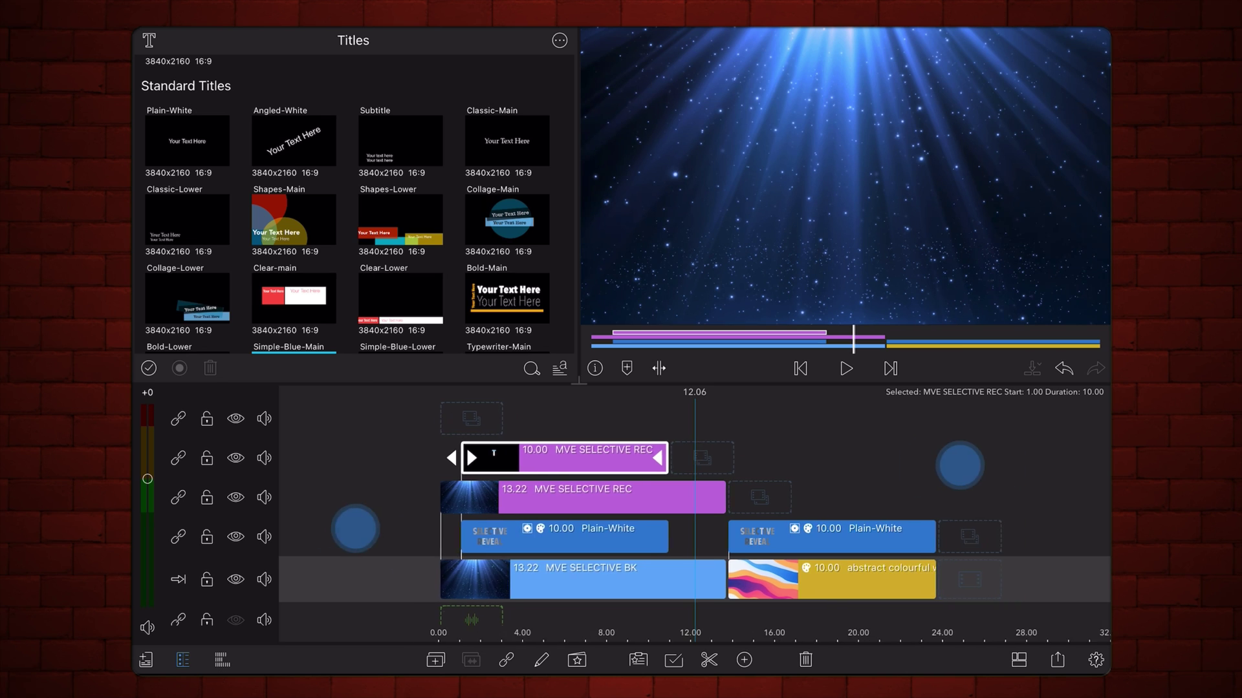
scroll(655, 497, "down", 2)
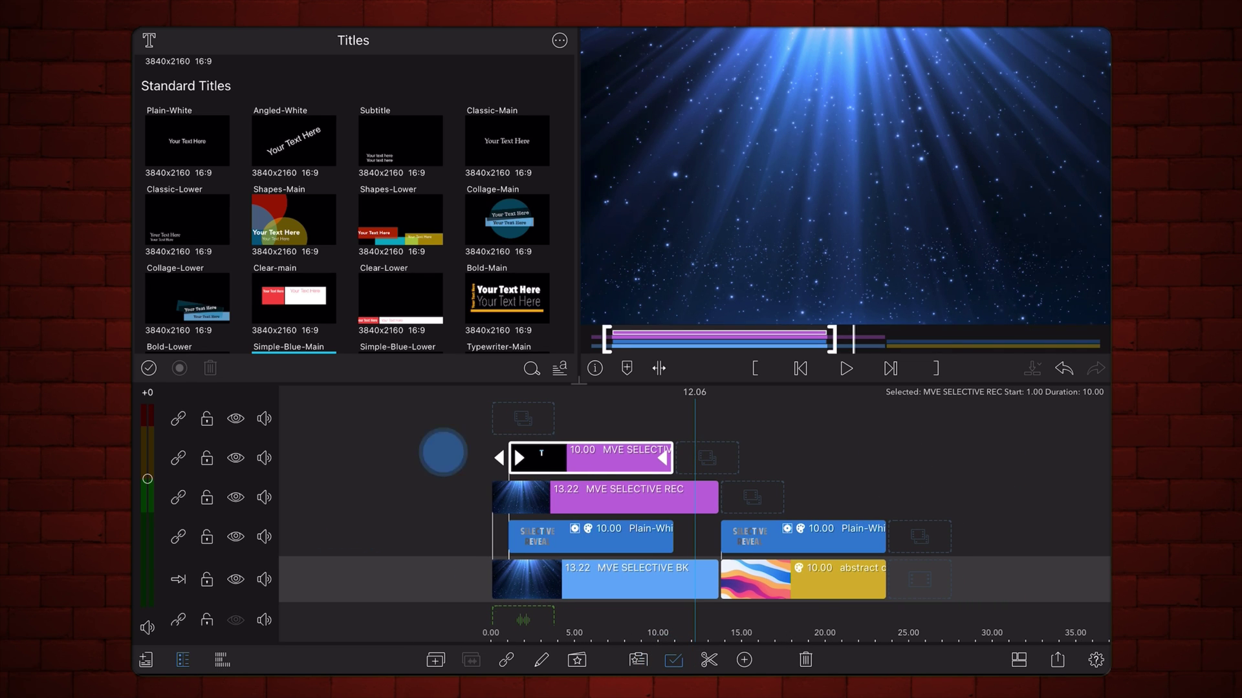
left_click_drag(441, 434, 717, 517)
left_click_drag(490, 496, 779, 533)
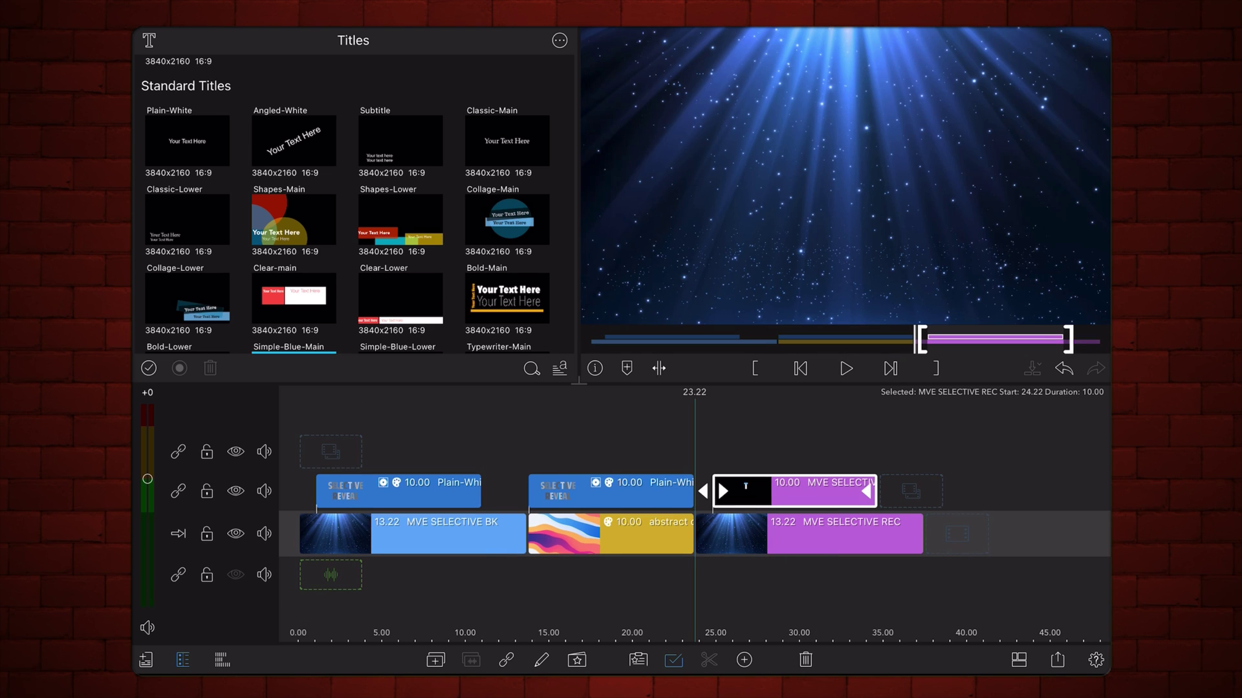
Set the upper SELECTIVE REC clip's blend mode to Screen over the starry background.
left_click(672, 660)
left_click_drag(839, 596, 791, 595)
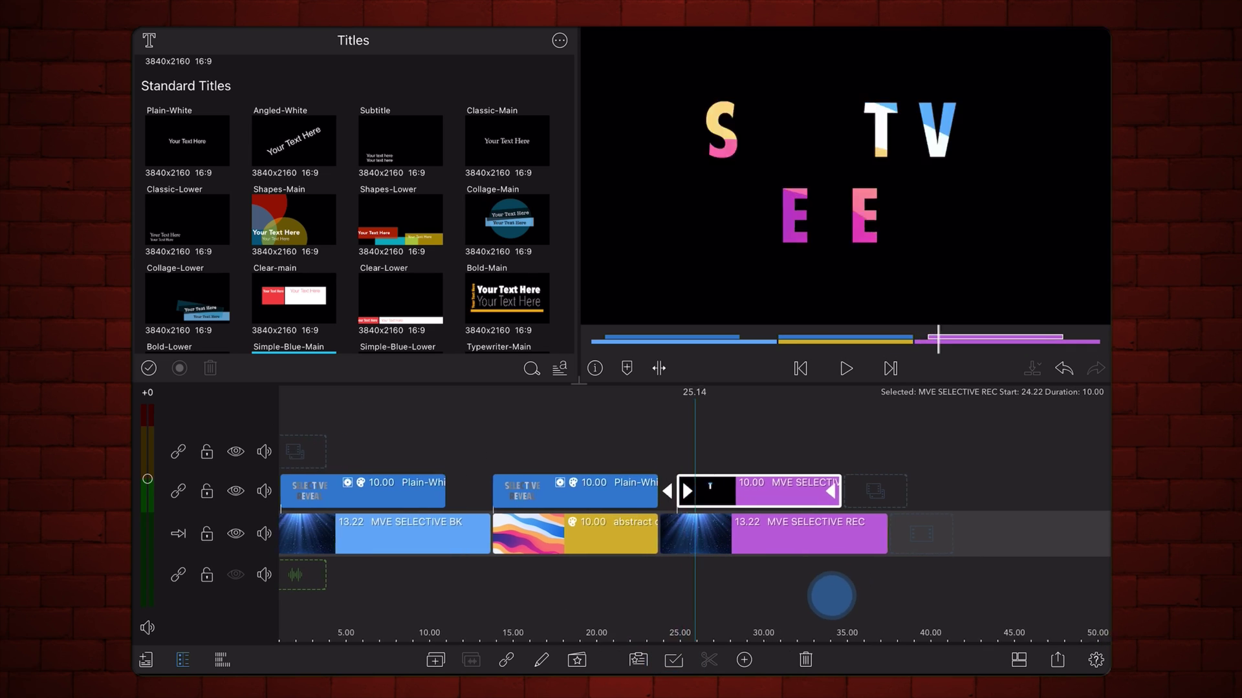
double_click(777, 492)
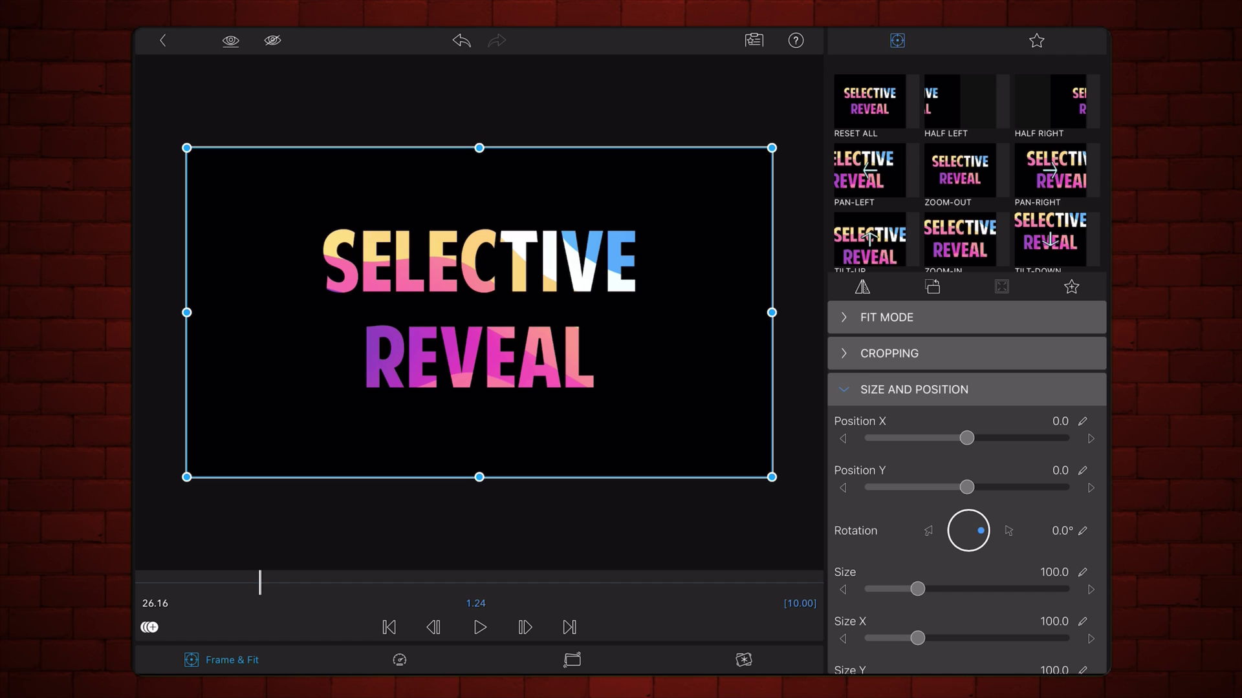
left_click(913, 389)
left_click(888, 425)
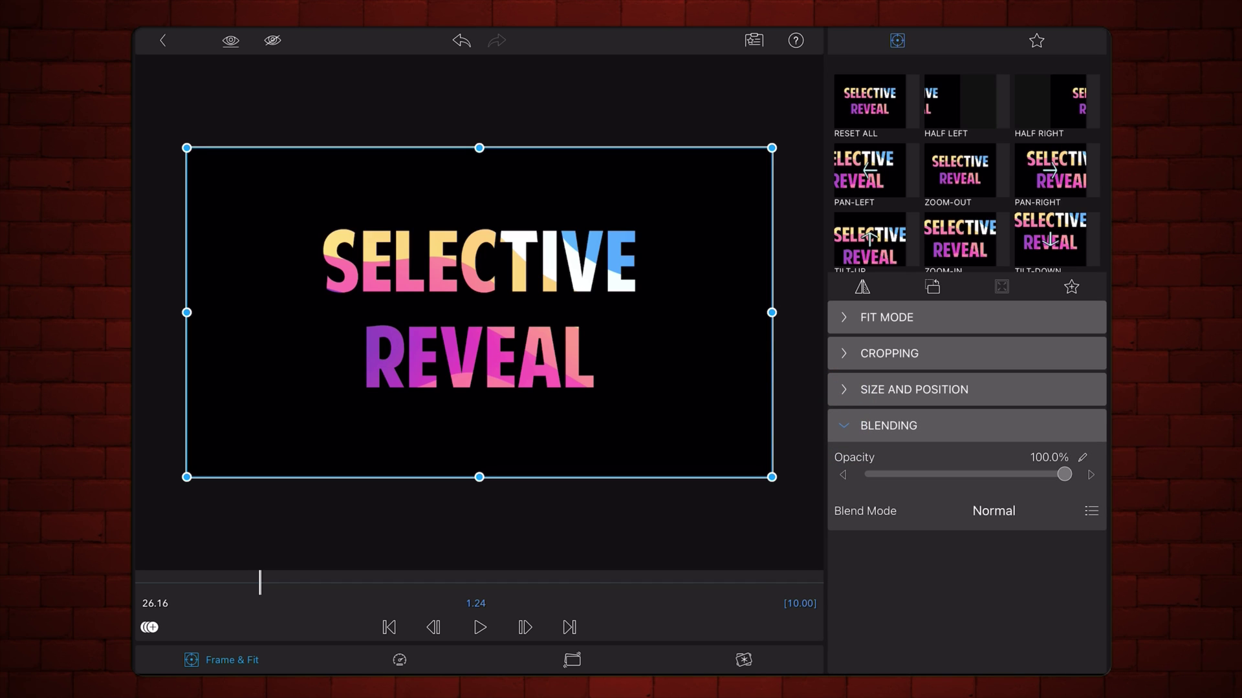
left_click(994, 511)
left_click_drag(964, 369, 970, 249)
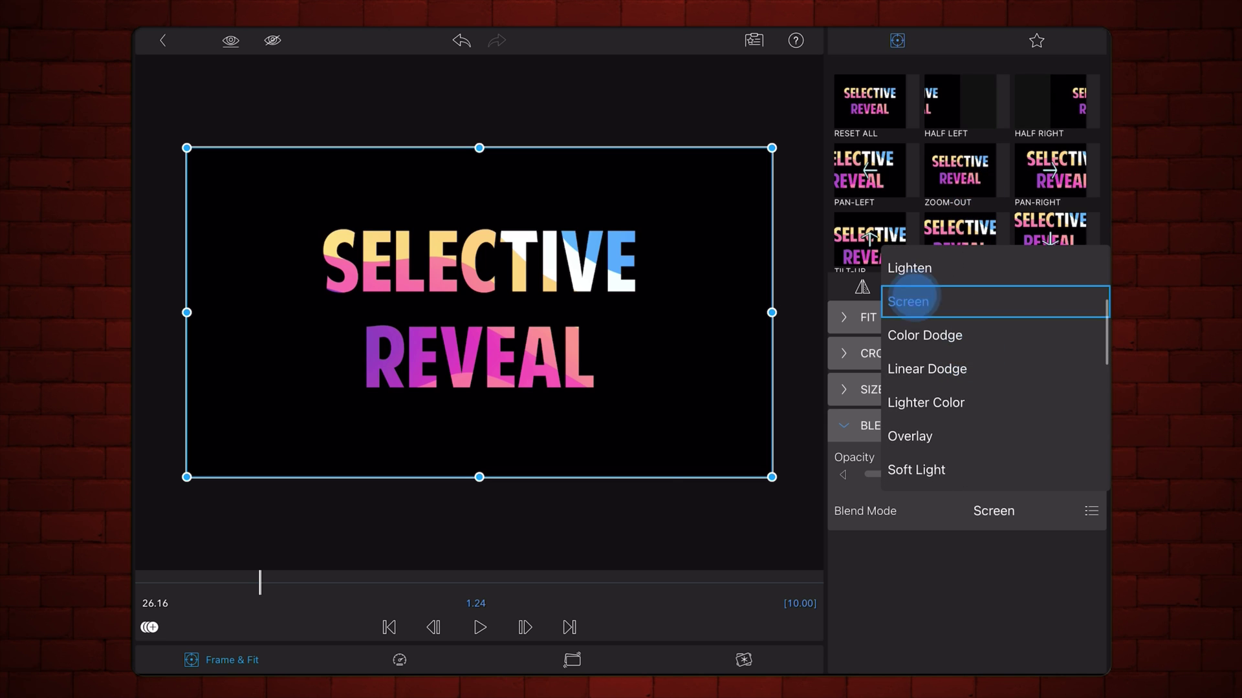
left_click(909, 301)
left_click(908, 300)
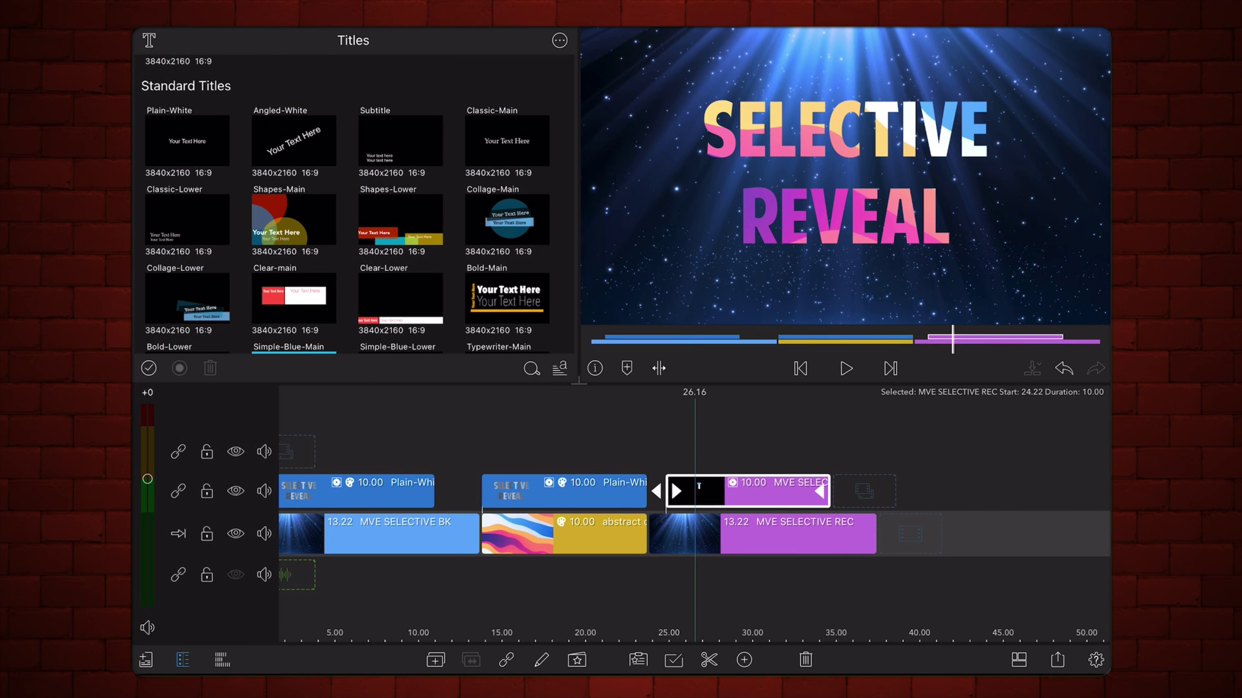
Rewind to before the title and play the sequence back in full-screen preview.
left_click_drag(751, 598, 795, 609)
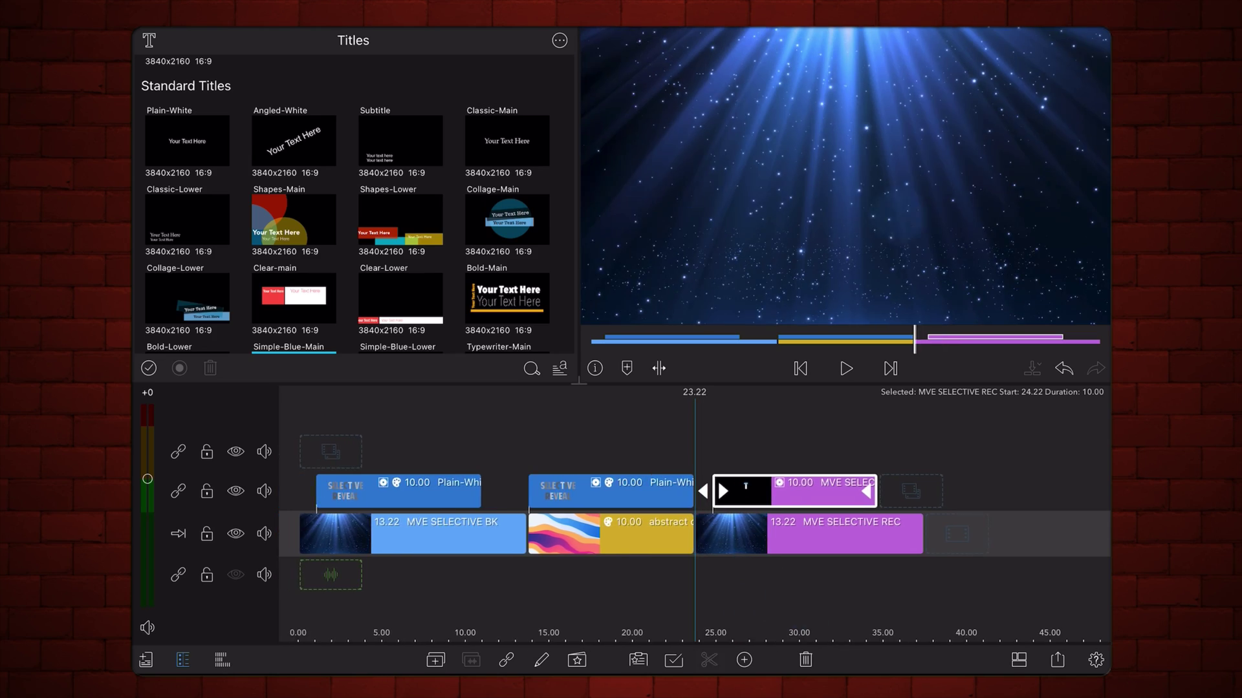
double_click(895, 213)
key("space")
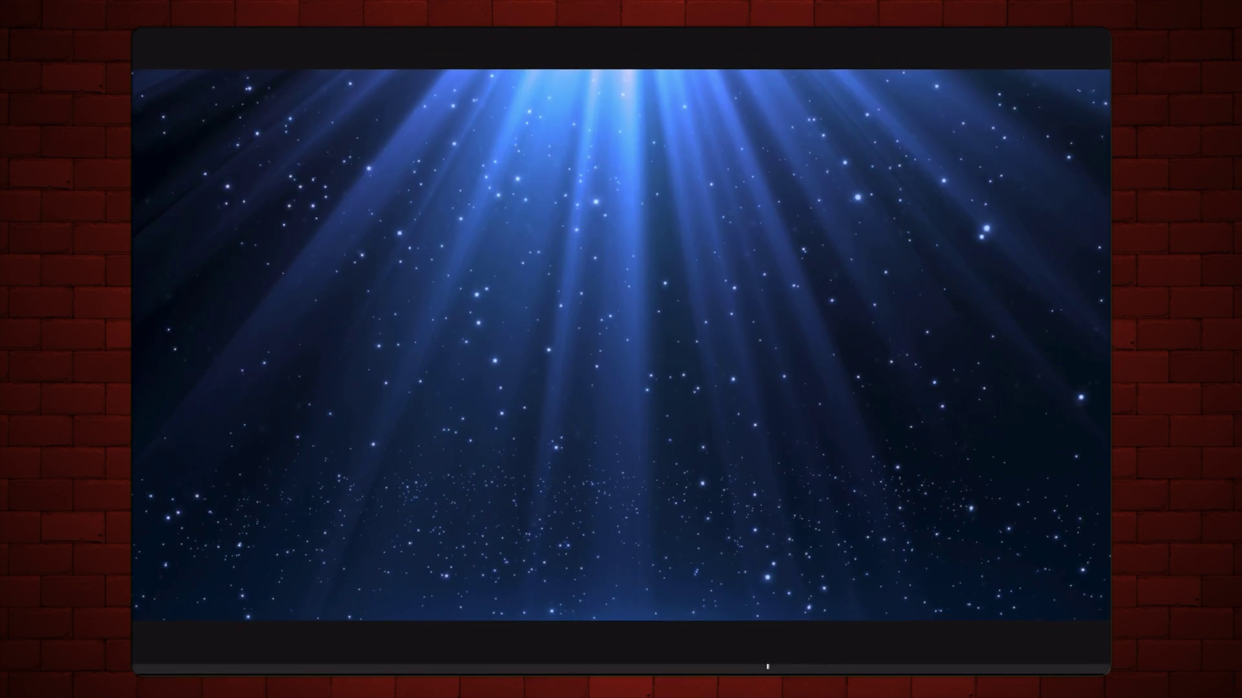